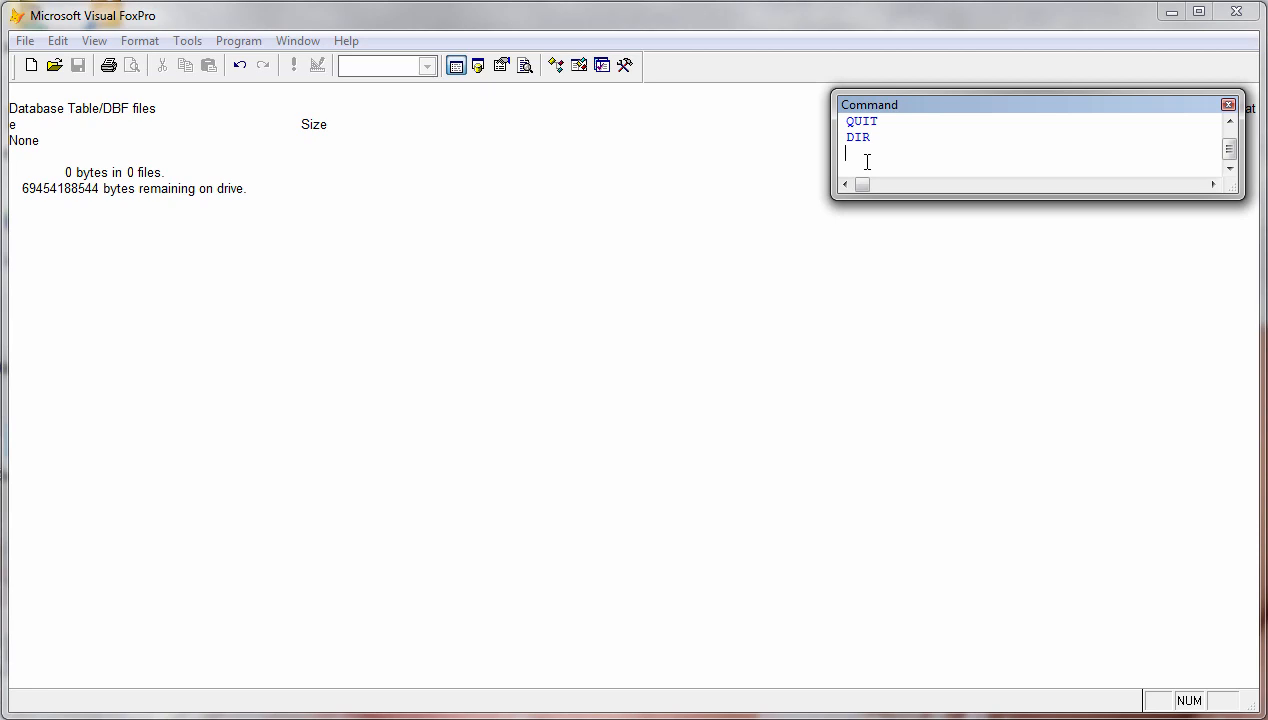
Step: Create a new table named student with the CREATE command and reposition its Table Designer window
{"action": "type", "text": "sreate"}
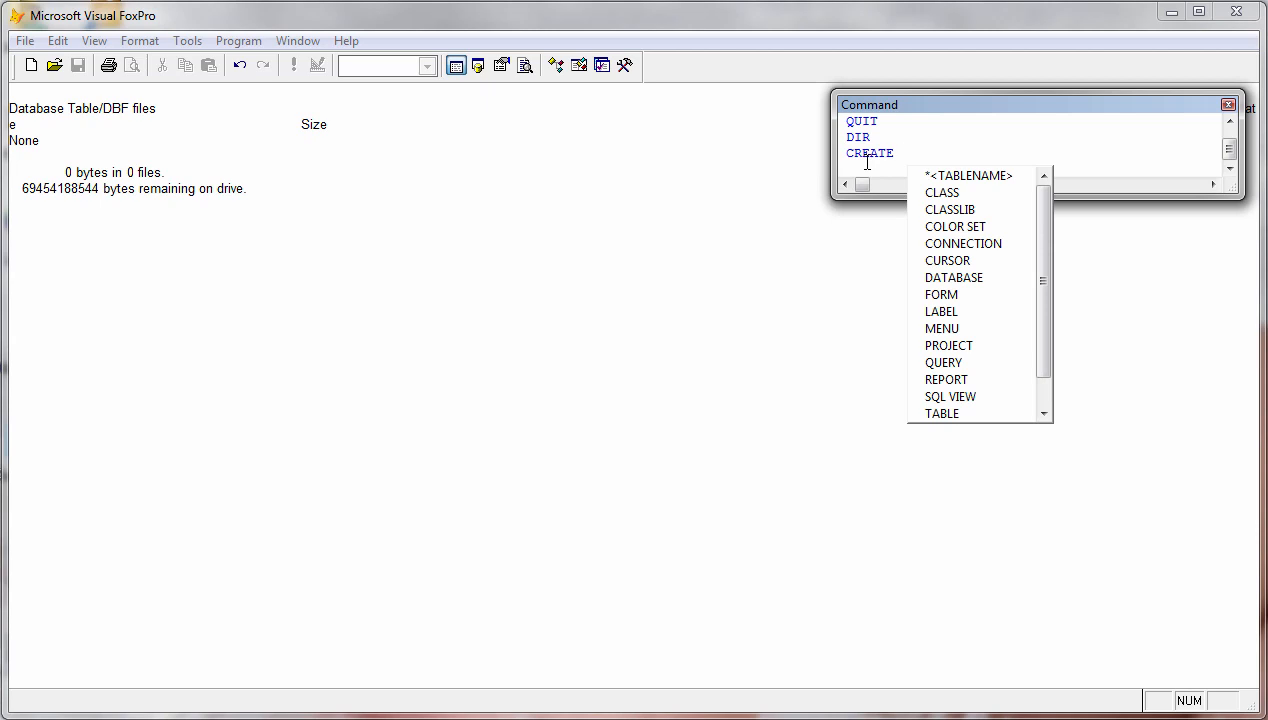
{"action": "type", "text": " s"}
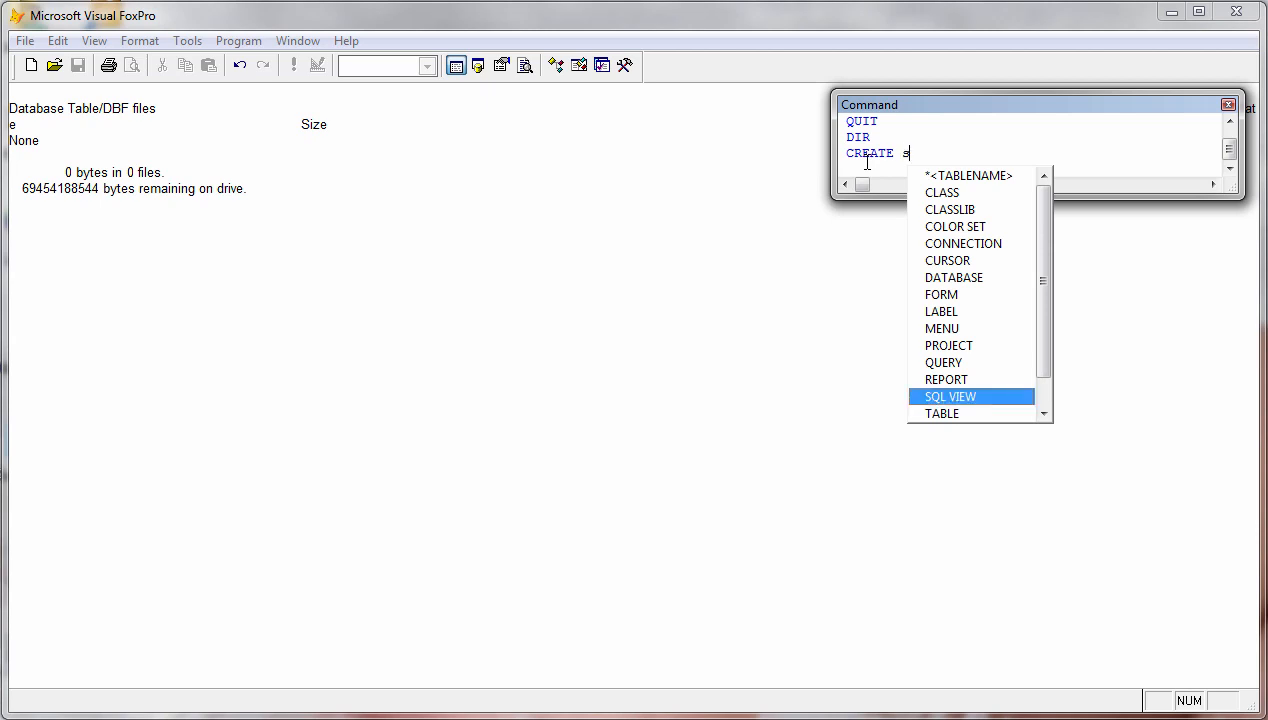
{"action": "type", "text": "tudent"}
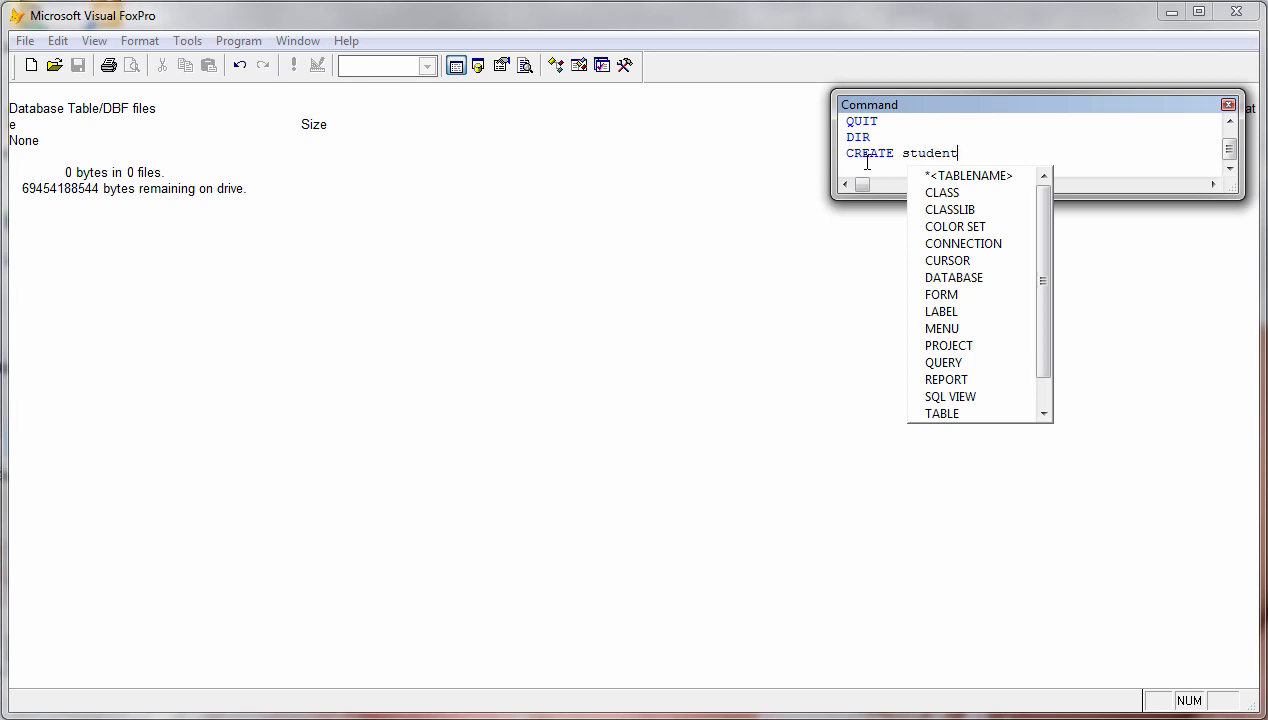
{"action": "key", "text": "Return"}
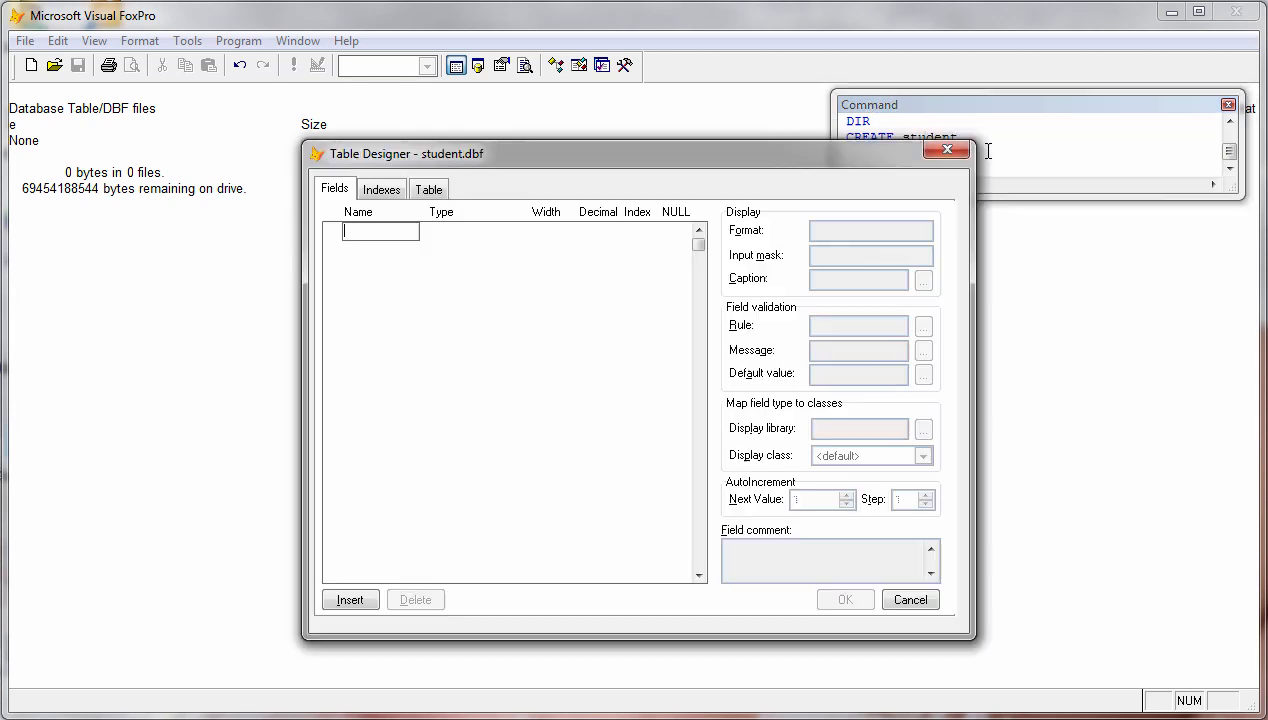
{"action": "left_click_drag", "start_coordinate": [551, 158], "coordinate": [400, 122]}
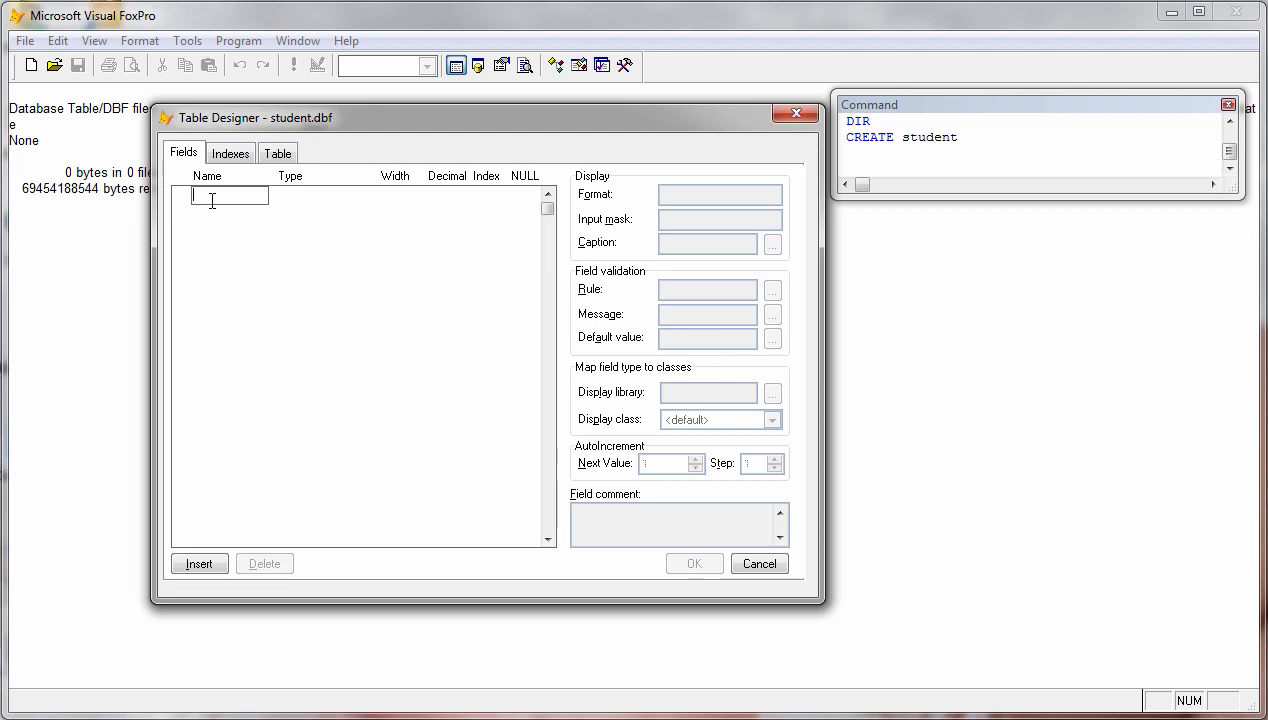
Step: Define the first field as id with the Numeric type and a width of 3
{"action": "type", "text": "i"}
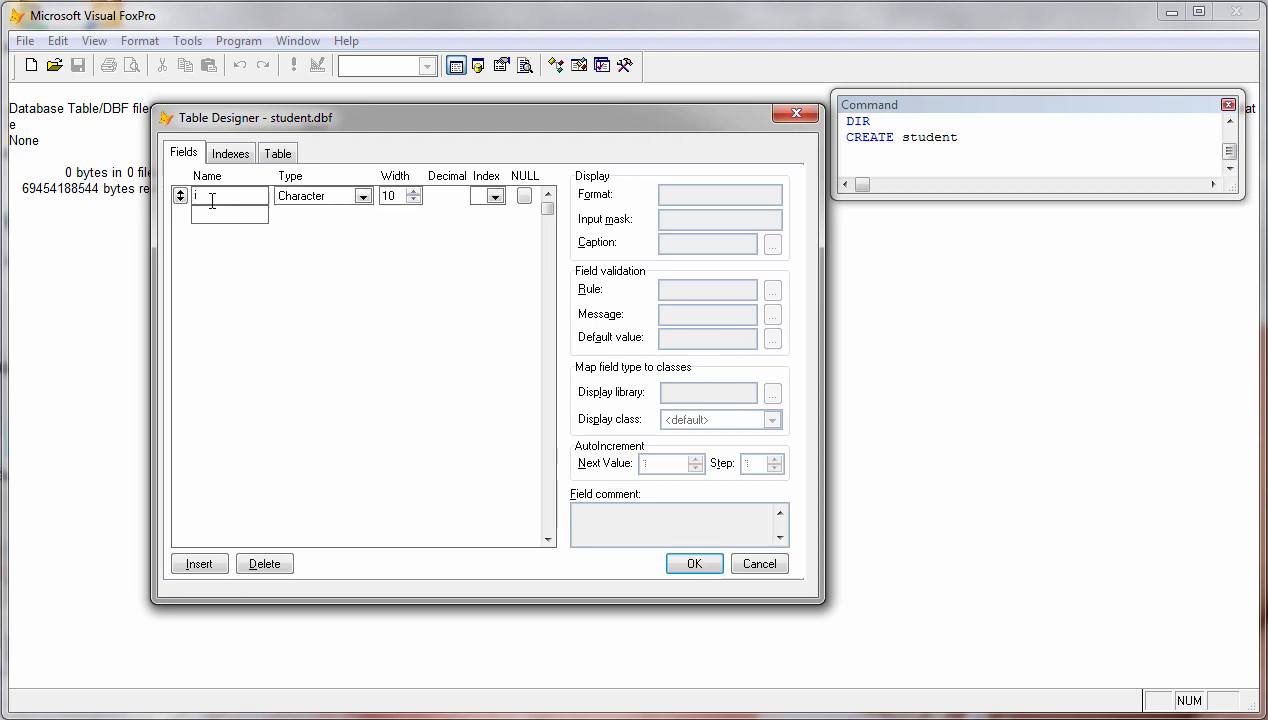
{"action": "type", "text": "d"}
{"action": "key", "text": "Tab"}
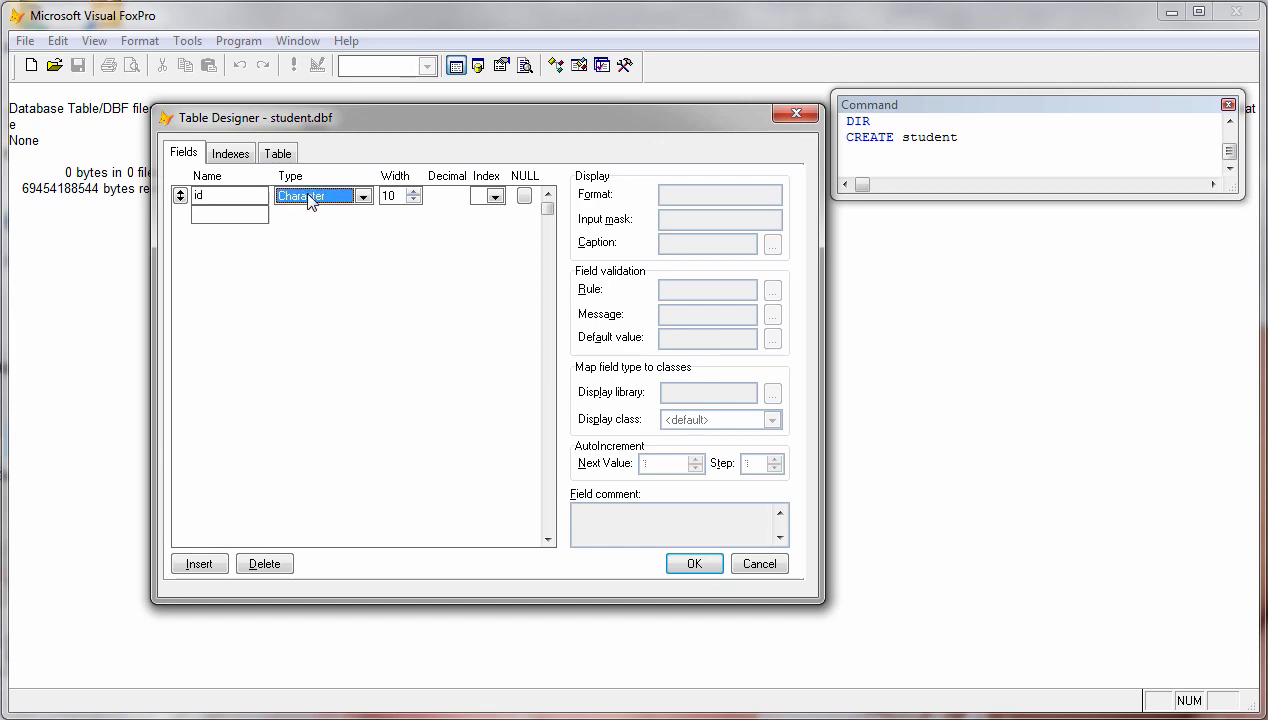
{"action": "key", "text": "n"}
{"action": "key", "text": "Tab"}
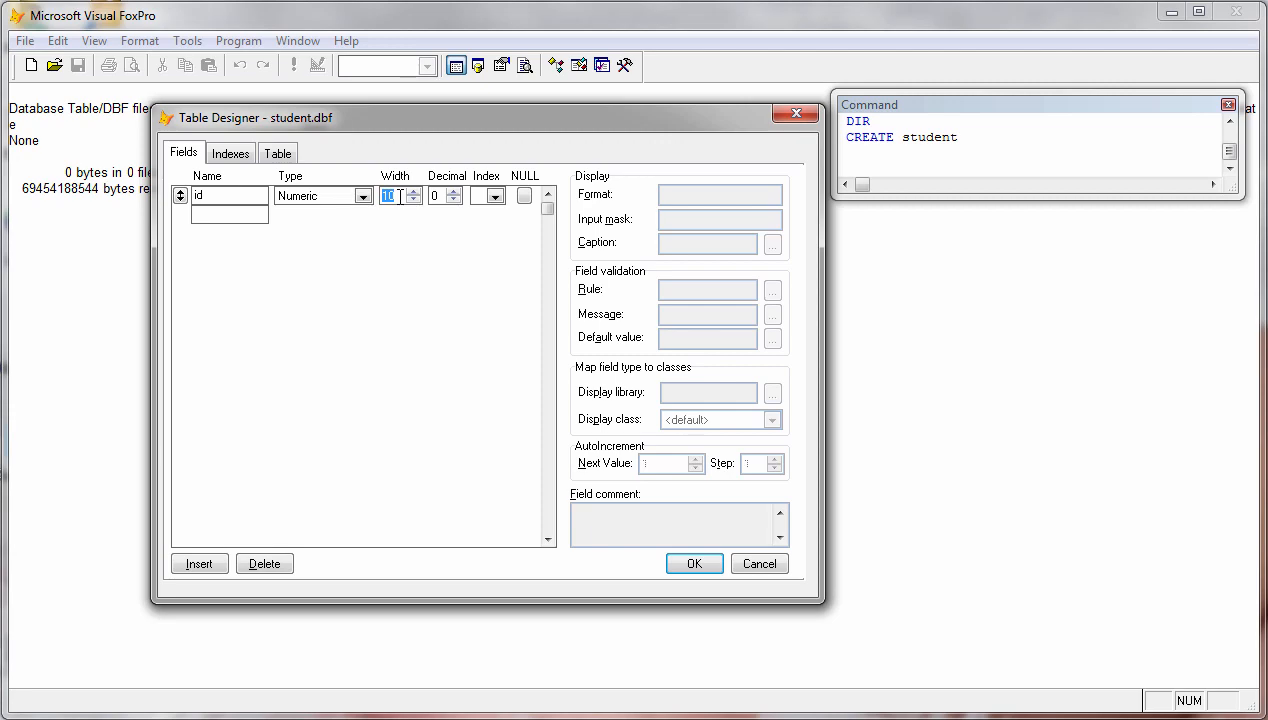
{"action": "type", "text": "5"}
{"action": "left_click", "coordinate": [216, 214]}
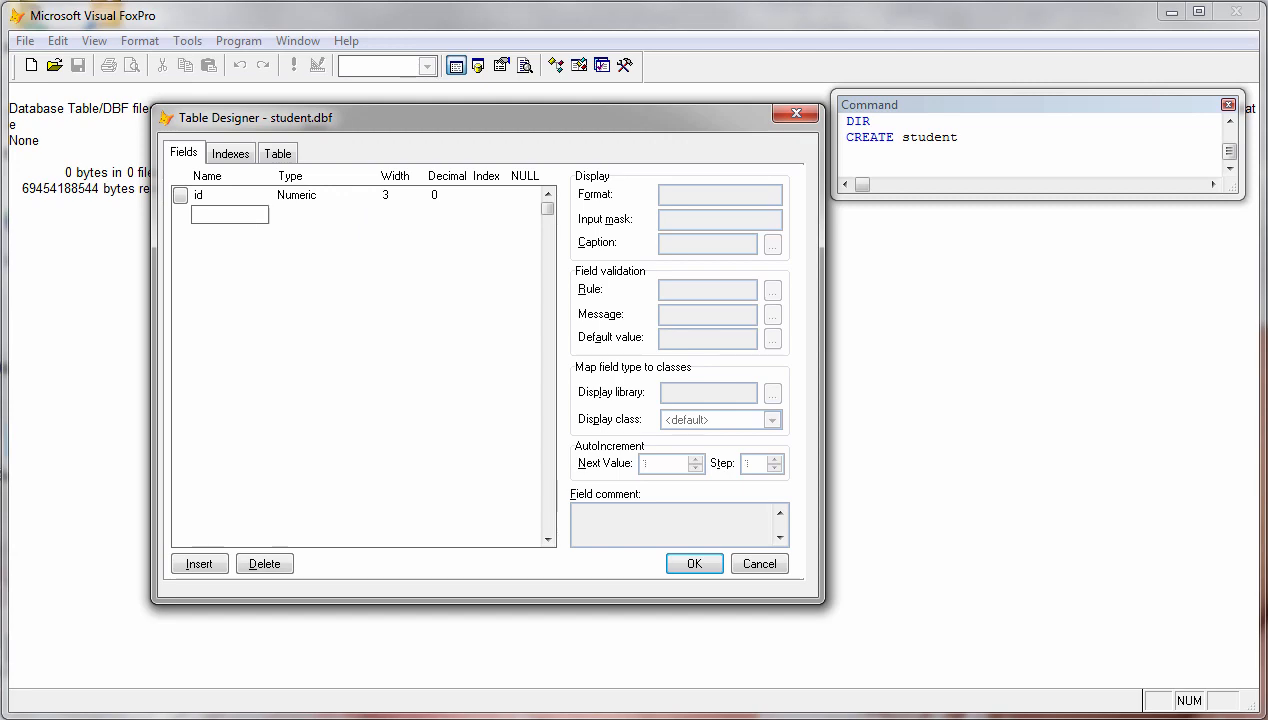
Step: Consult the field list in the Word lesson document and add a second field called name to the table
{"action": "key", "text": "alt+Tab"}
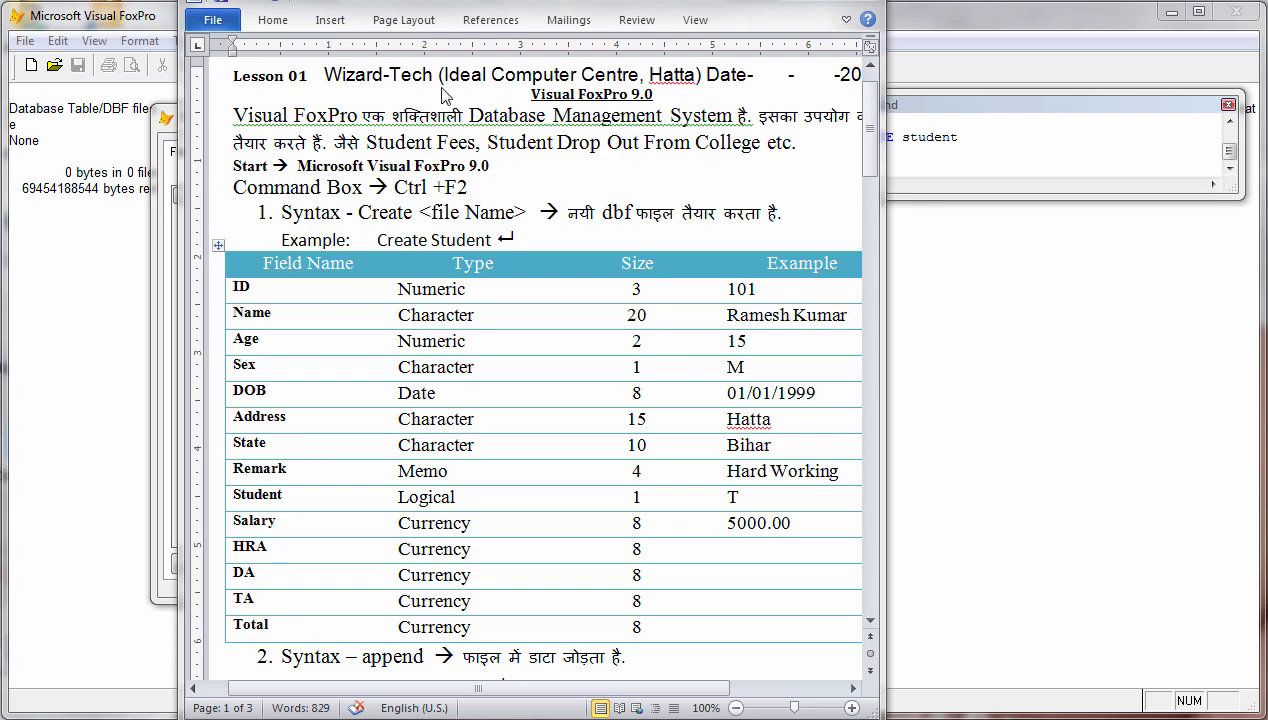
{"action": "left_click_drag", "start_coordinate": [386, 4], "coordinate": [1267, 5]}
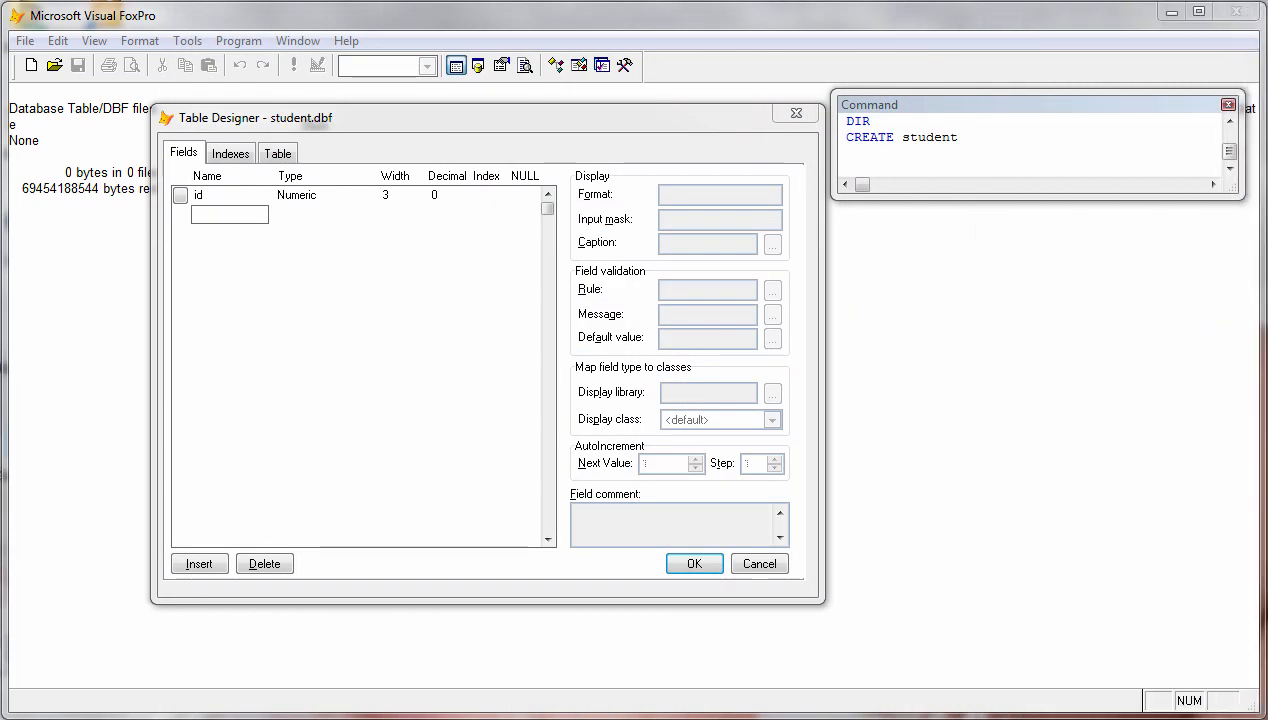
{"action": "left_click", "coordinate": [238, 215]}
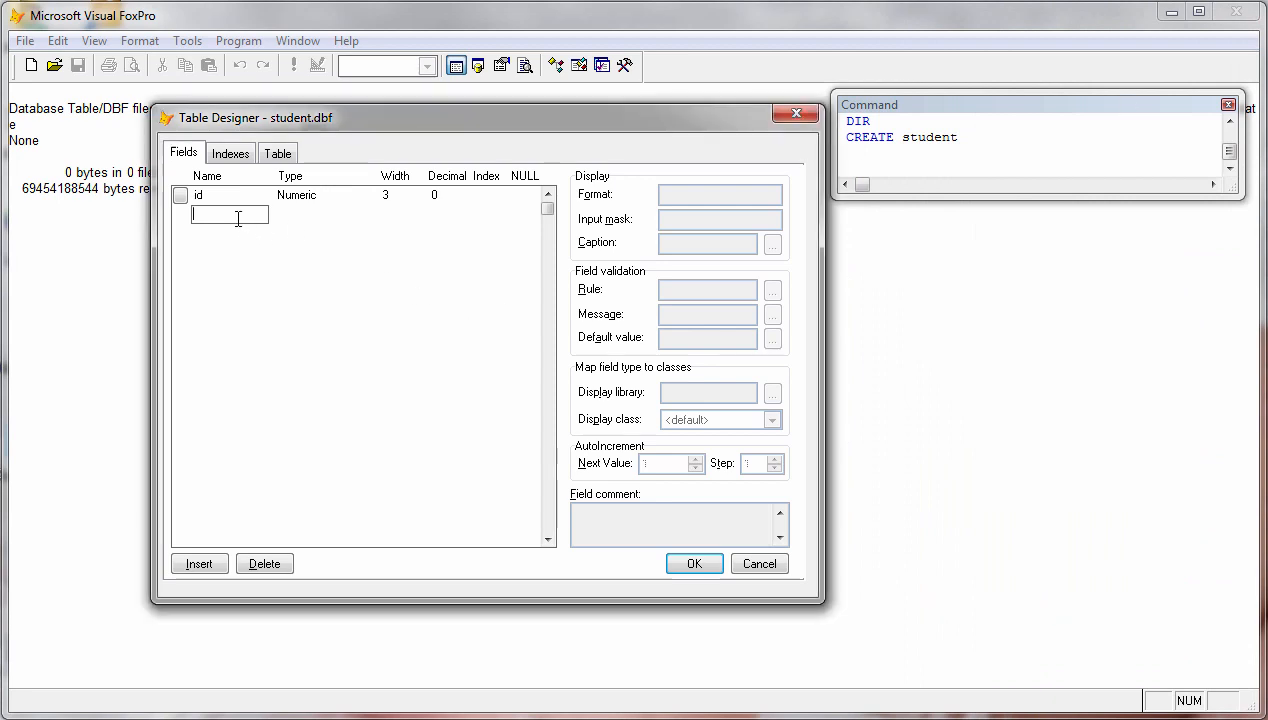
{"action": "type", "text": "r"}
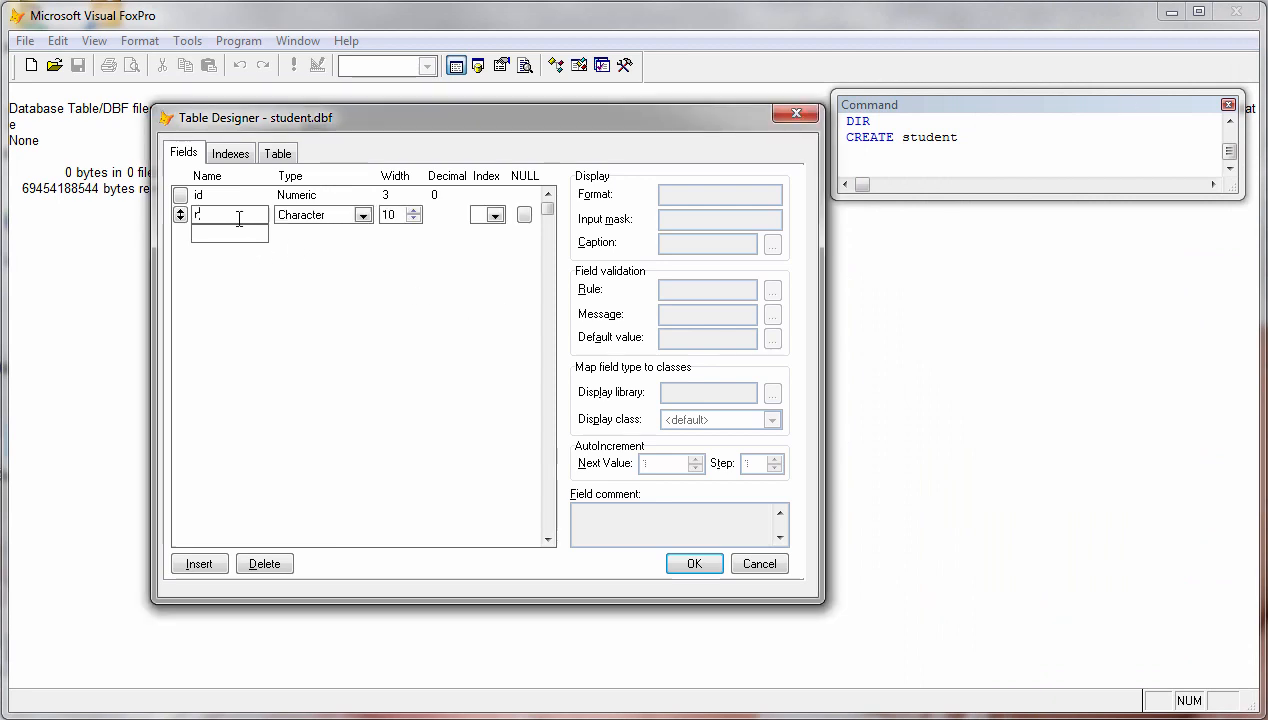
{"action": "type", "text": "ame"}
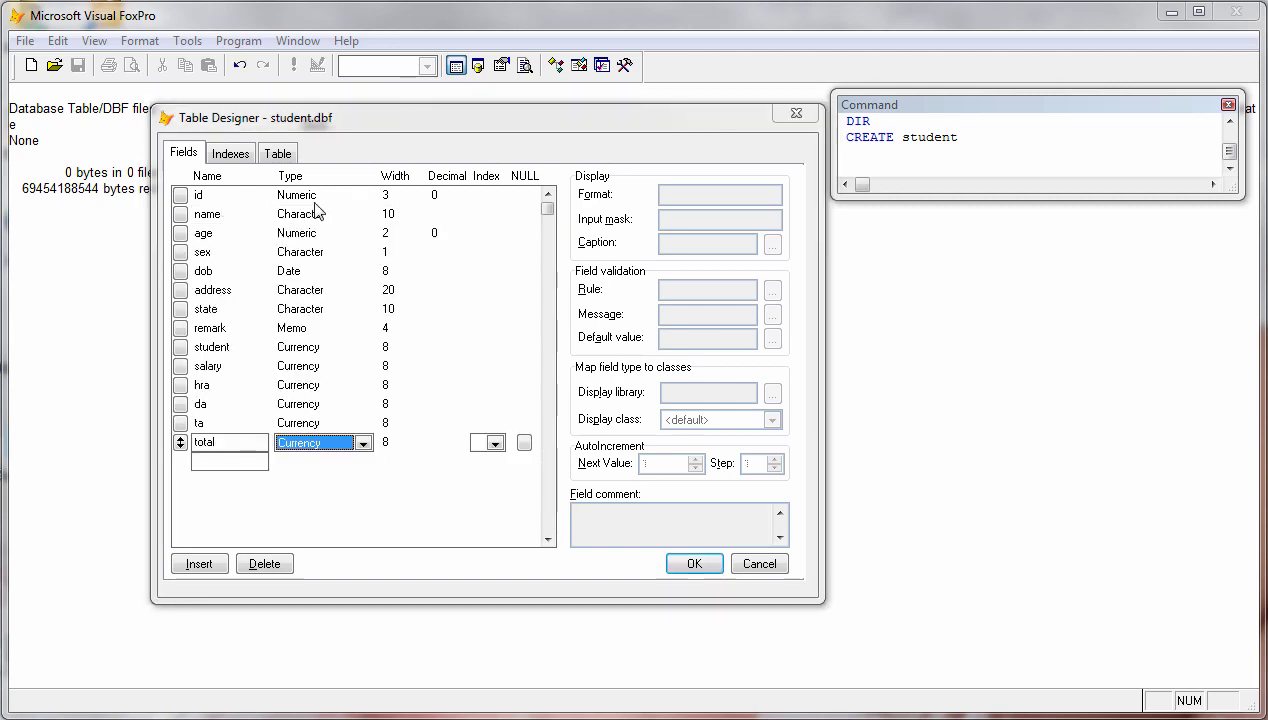
Step: Set the name field's width to 20 and the age field's width to 2
{"action": "left_click", "coordinate": [391, 216]}
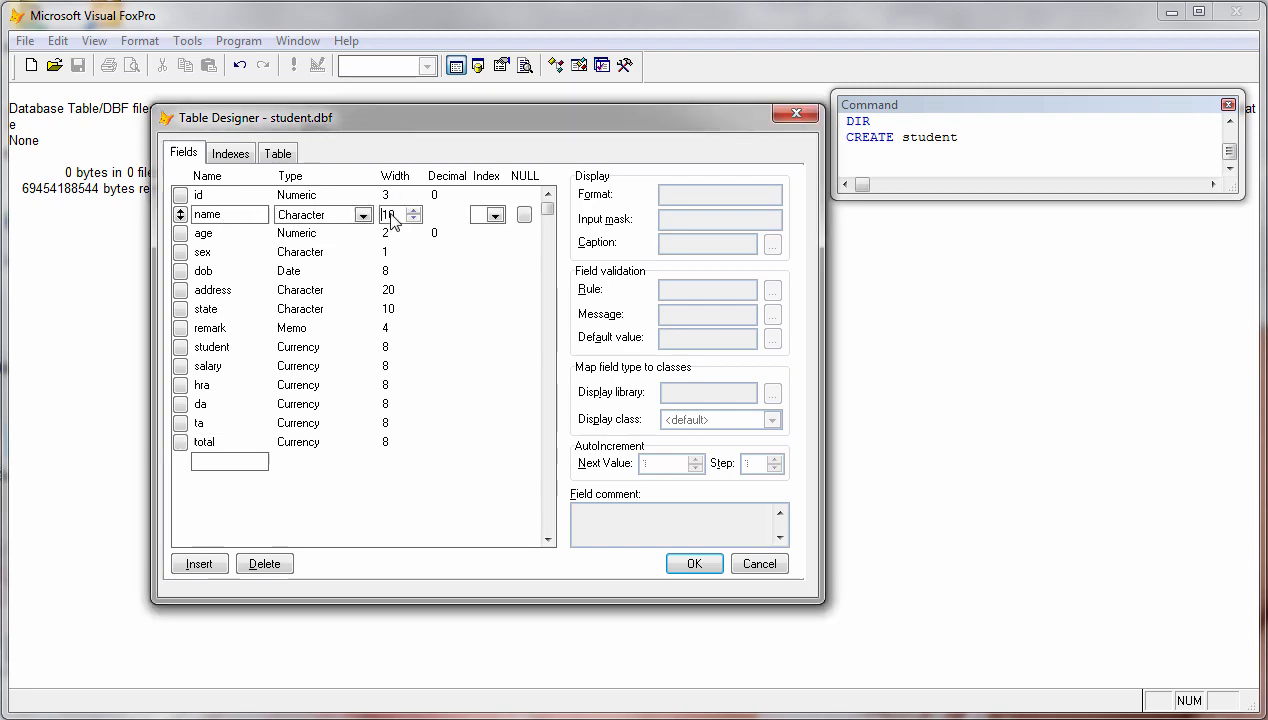
{"action": "double_click", "coordinate": [391, 216]}
{"action": "type", "text": "20"}
{"action": "double_click", "coordinate": [390, 235]}
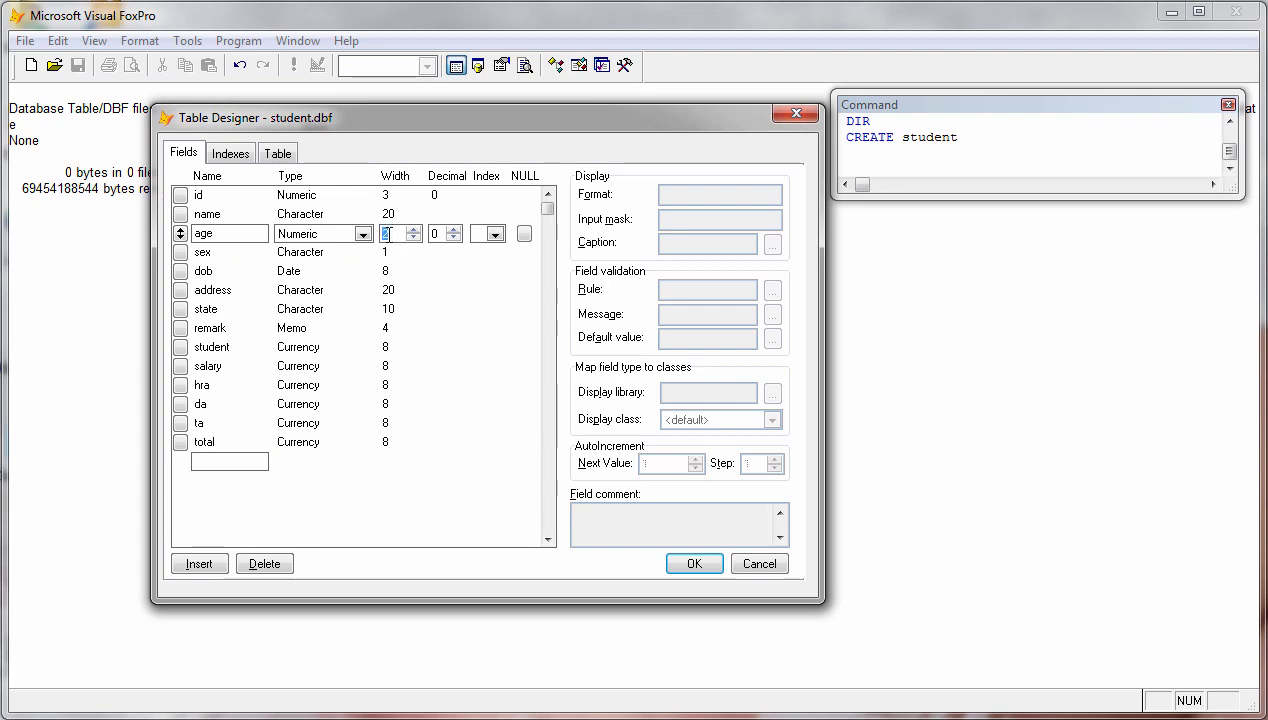
{"action": "type", "text": "4"}
Step: Set the state field's width to 20
{"action": "left_click", "coordinate": [390, 254]}
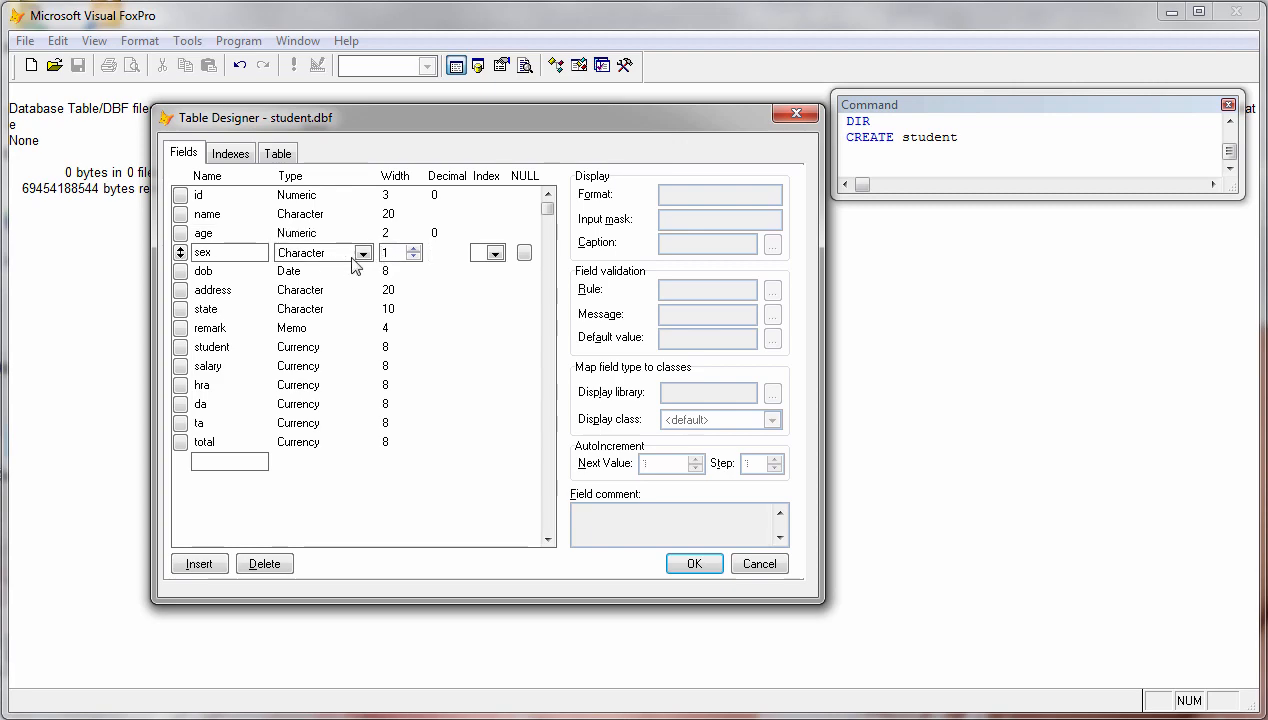
{"action": "left_click", "coordinate": [389, 310]}
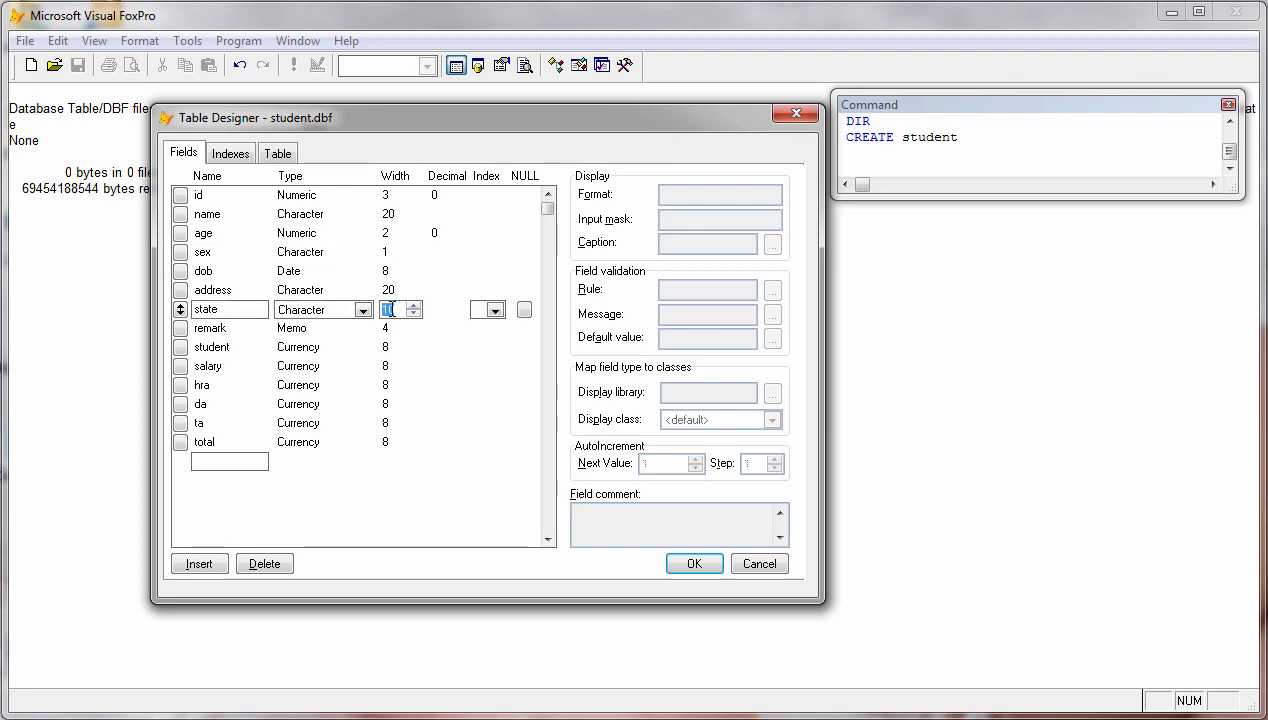
{"action": "type", "text": "20"}
{"action": "left_click", "coordinate": [390, 332]}
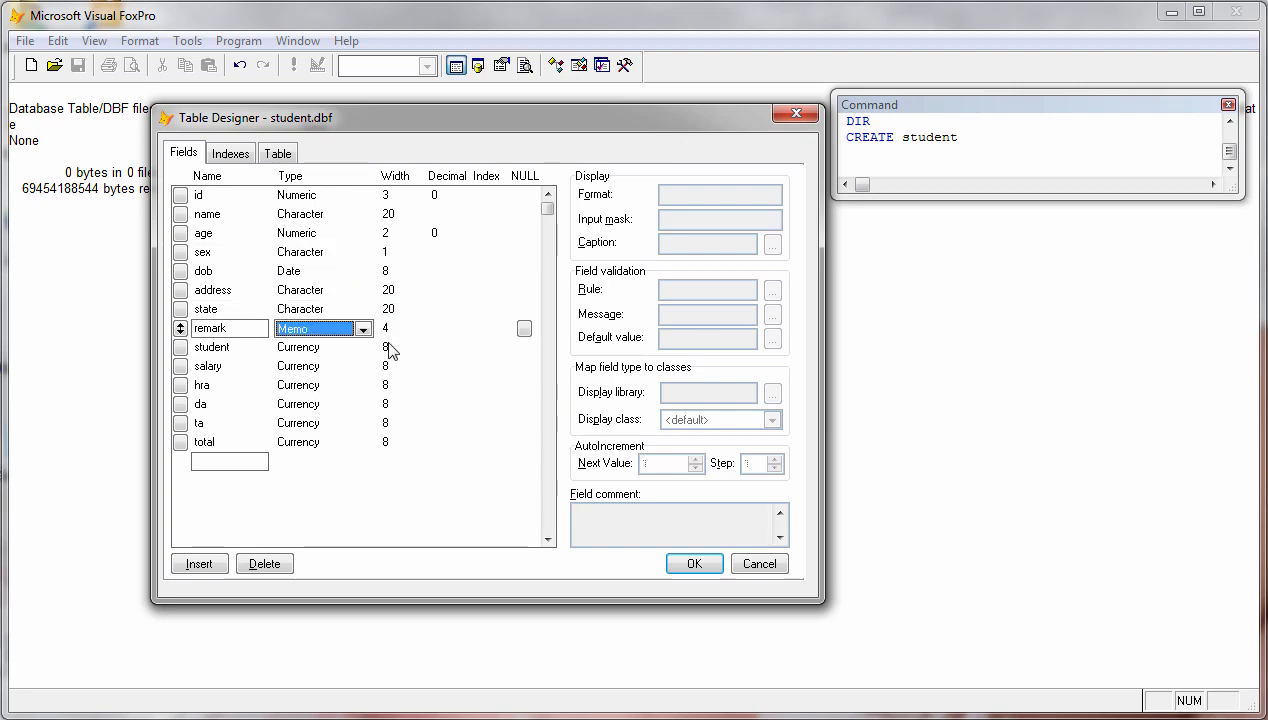
Step: Change the student field's type to Logical and save the table structure
{"action": "left_click", "coordinate": [387, 350]}
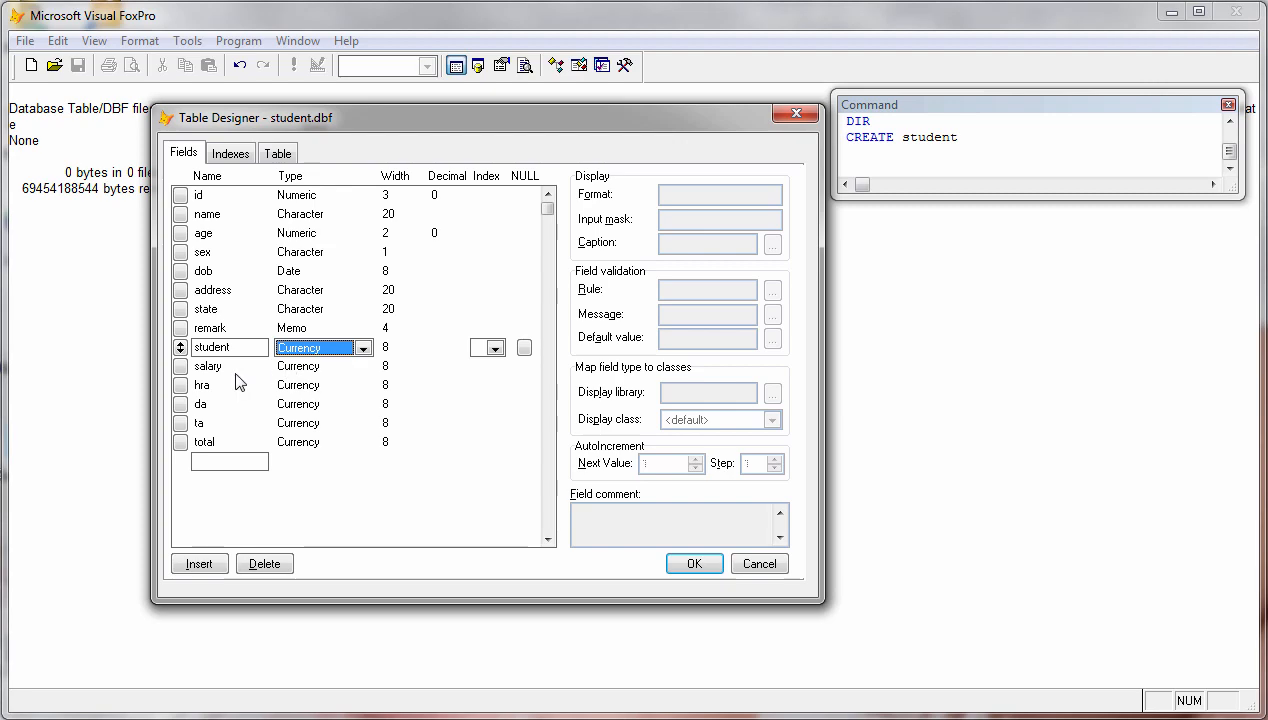
{"action": "key", "text": "l"}
{"action": "left_click", "coordinate": [382, 368]}
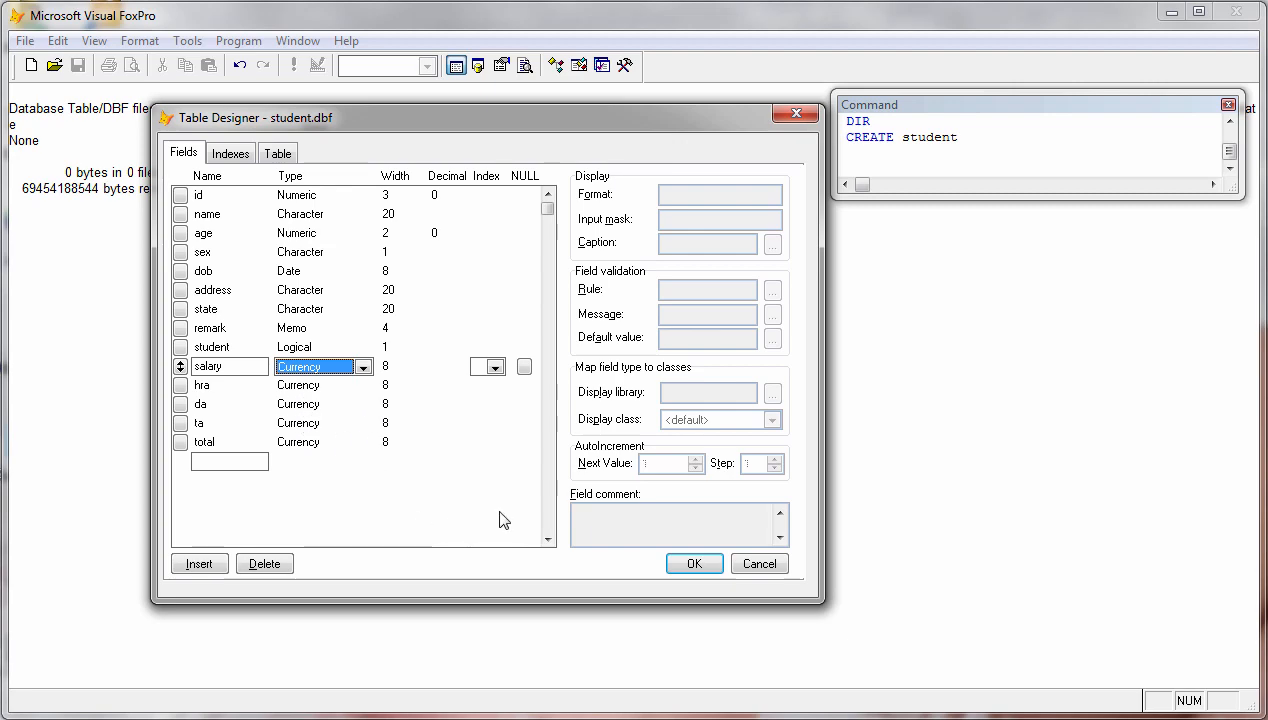
{"action": "left_click", "coordinate": [694, 565]}
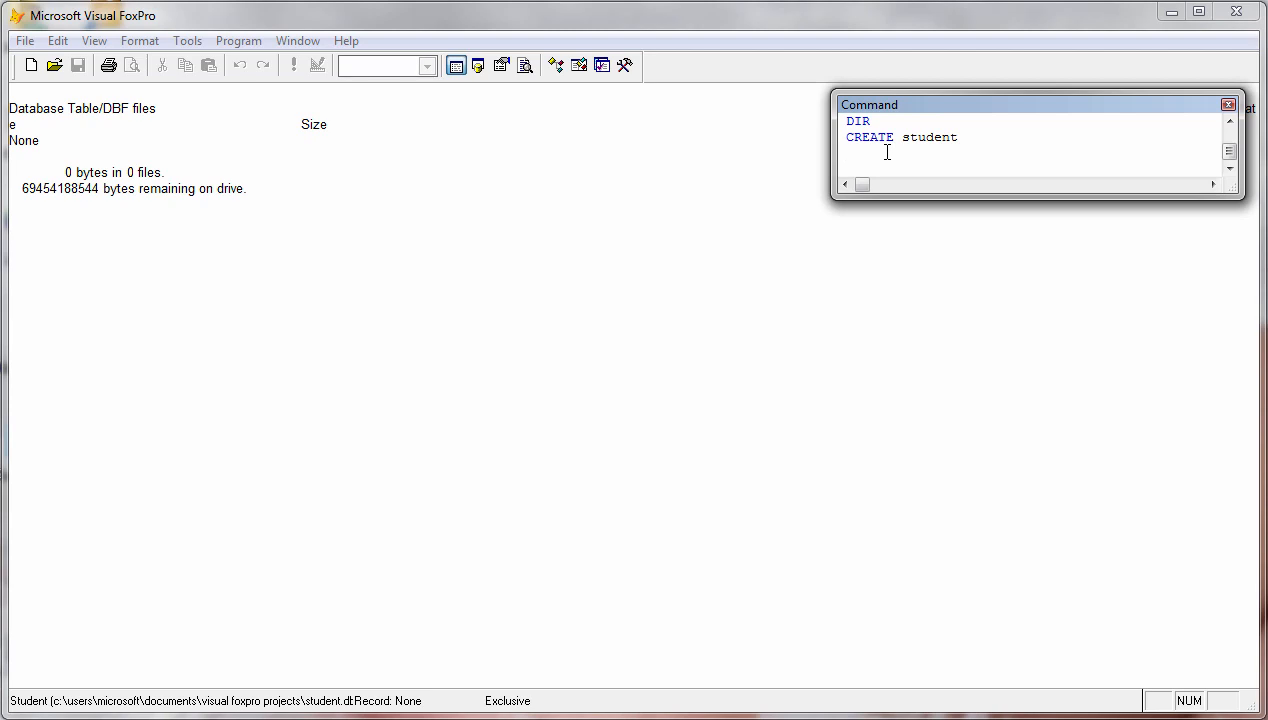
Step: Start a new record in the student table with the APPEND command and enter the student's ID
{"action": "type", "text": "append"}
{"action": "key", "text": "Return"}
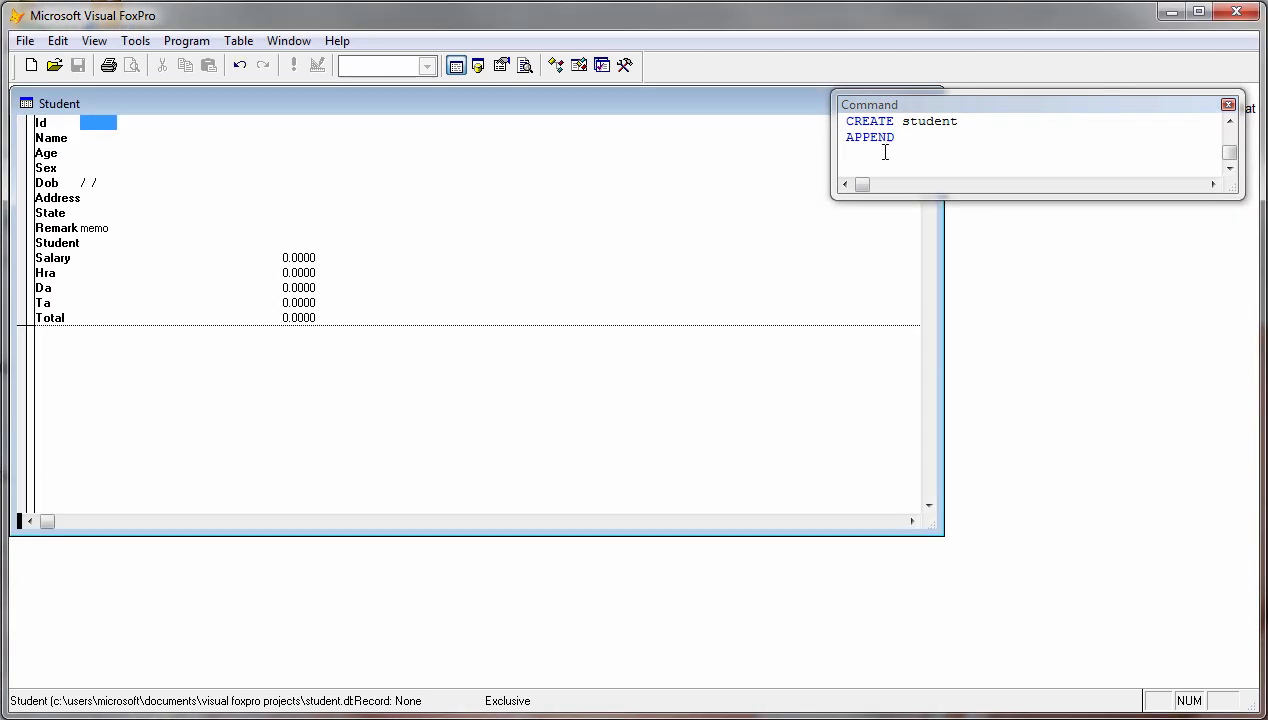
{"action": "type", "text": "100"}
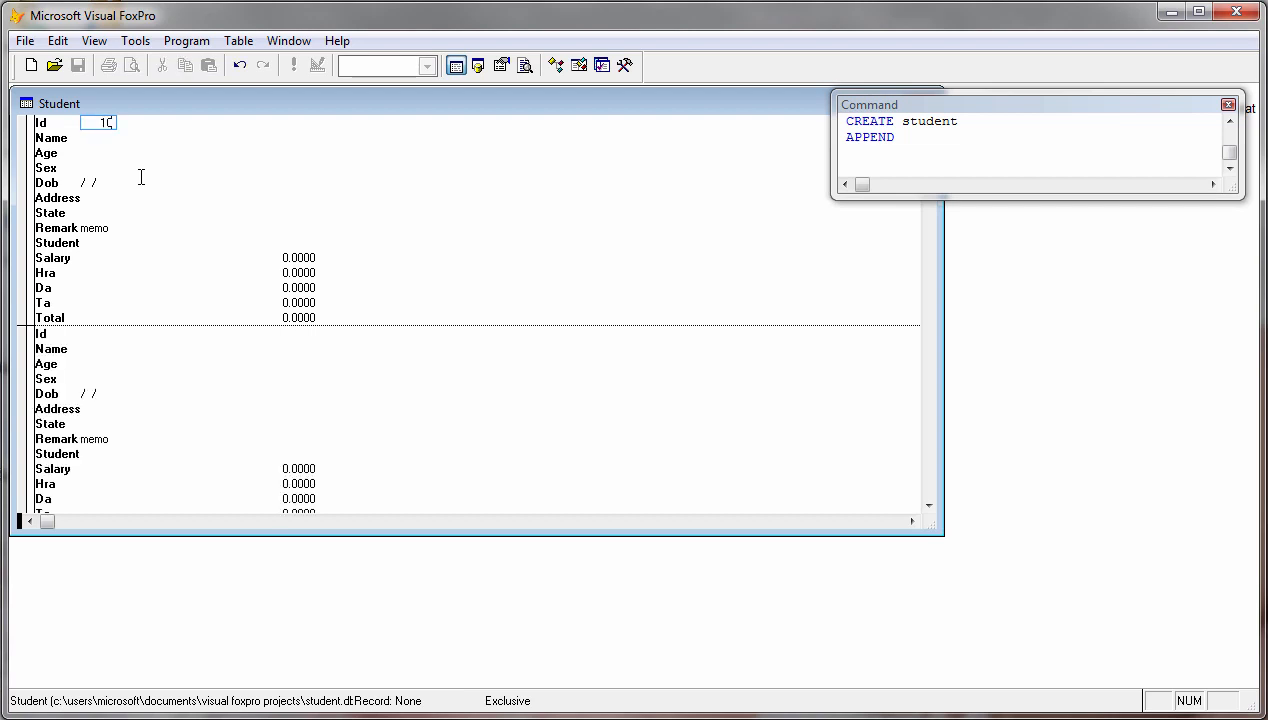
{"action": "key", "text": "Return"}
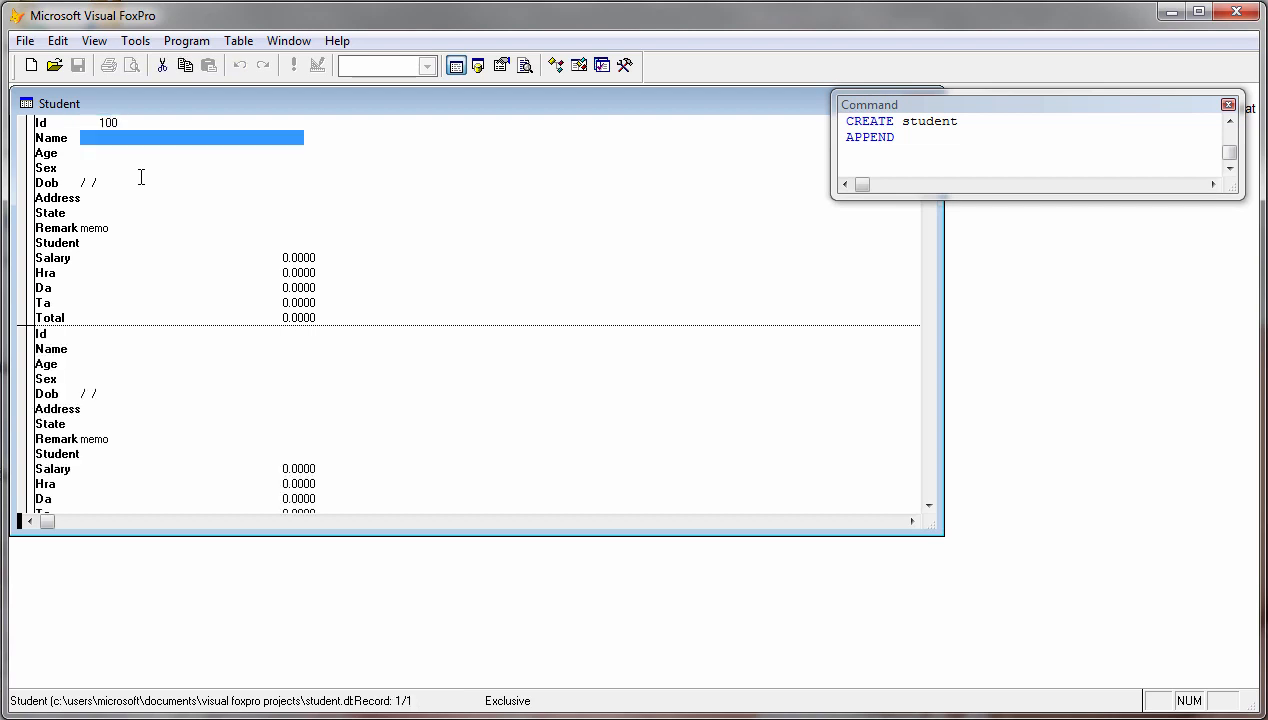
Step: Enter the student's name, an age of 15 and the sex as m in the record
{"action": "type", "text": "Ram"}
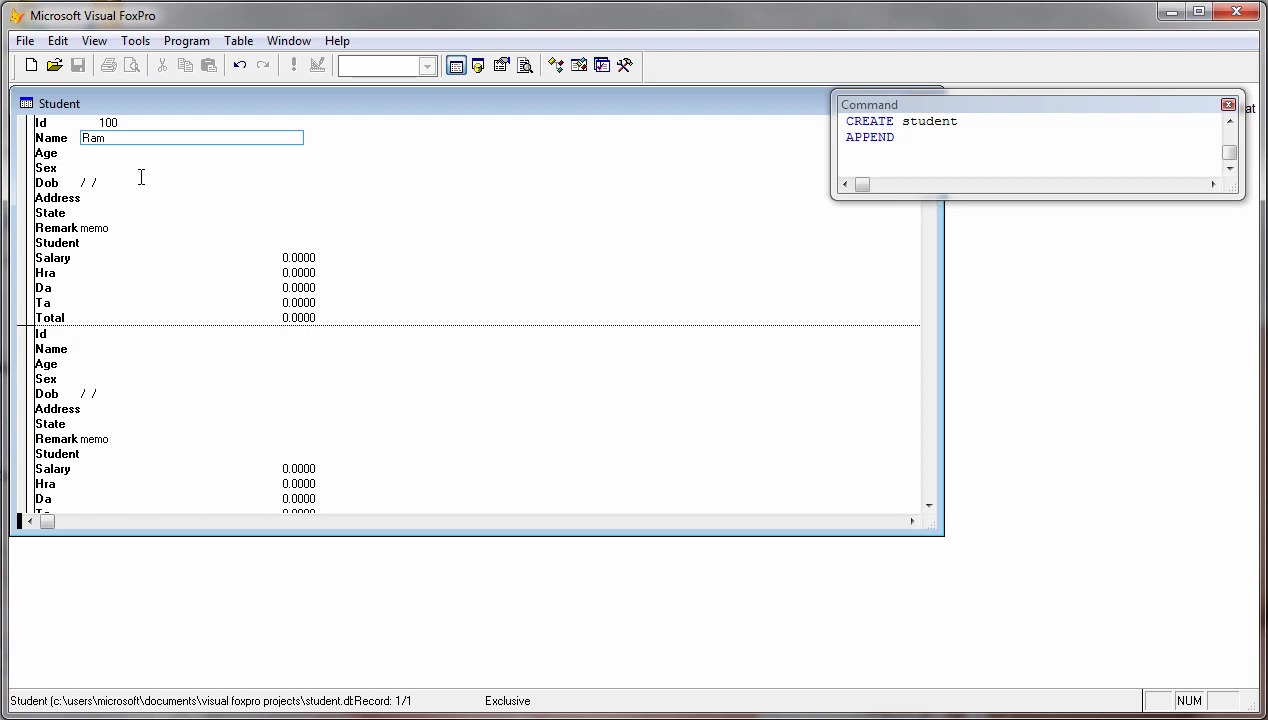
{"action": "key", "text": "Return"}
{"action": "type", "text": "15"}
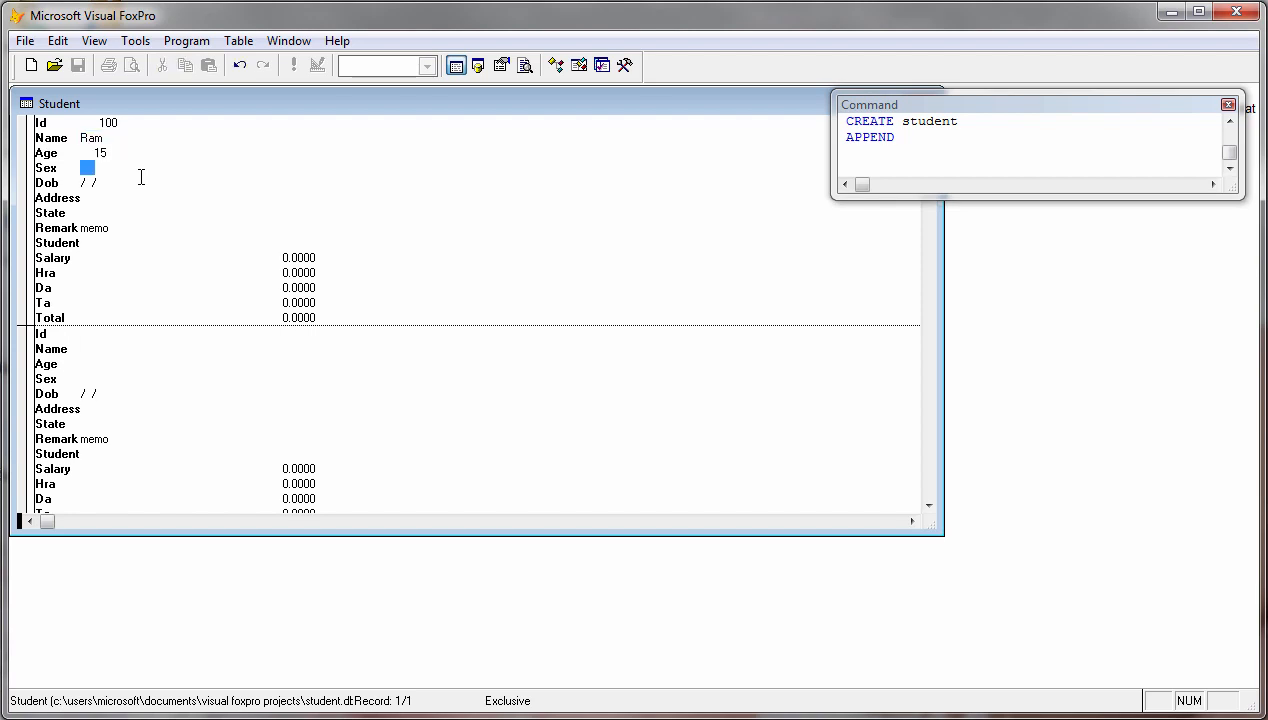
{"action": "type", "text": "m"}
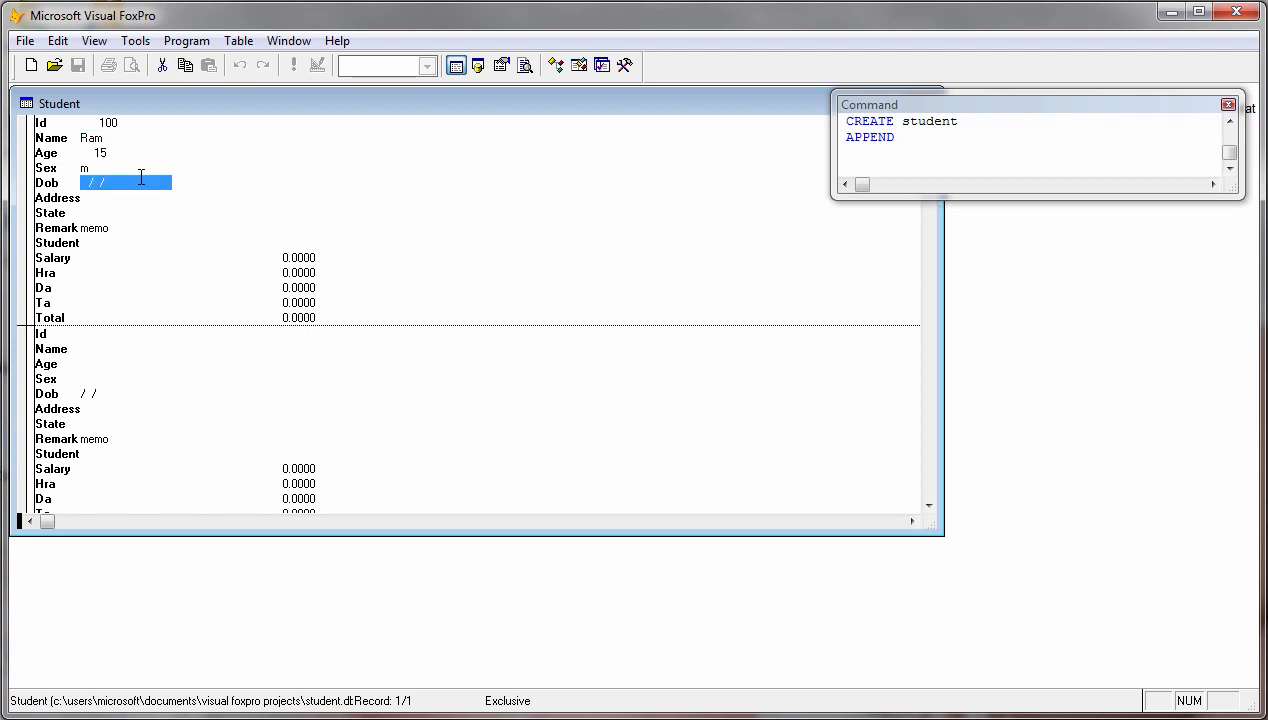
Step: Enter the student's date of birth in the Dob field, using a two-digit year
{"action": "type", "text": "01/01/200"}
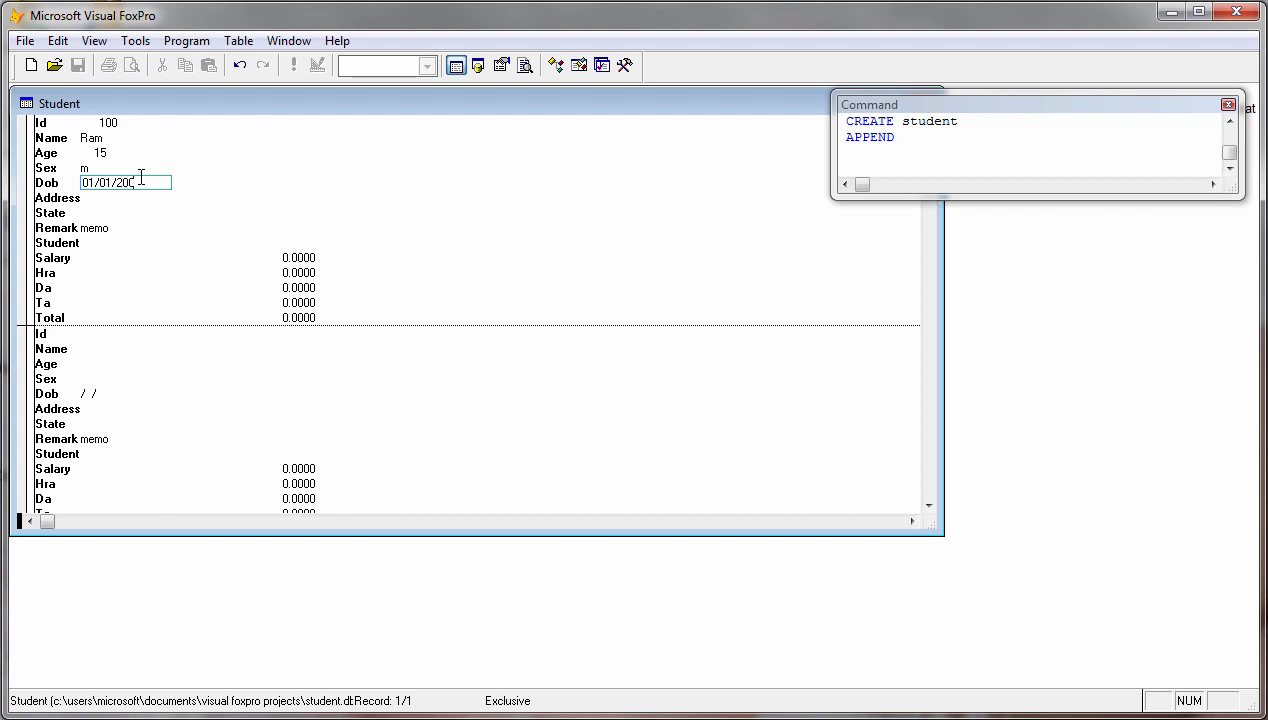
{"action": "key", "text": "BackSpace"}
{"action": "key", "text": "BackSpace"}
{"action": "key", "text": "BackSpace"}
{"action": "type", "text": "00"}
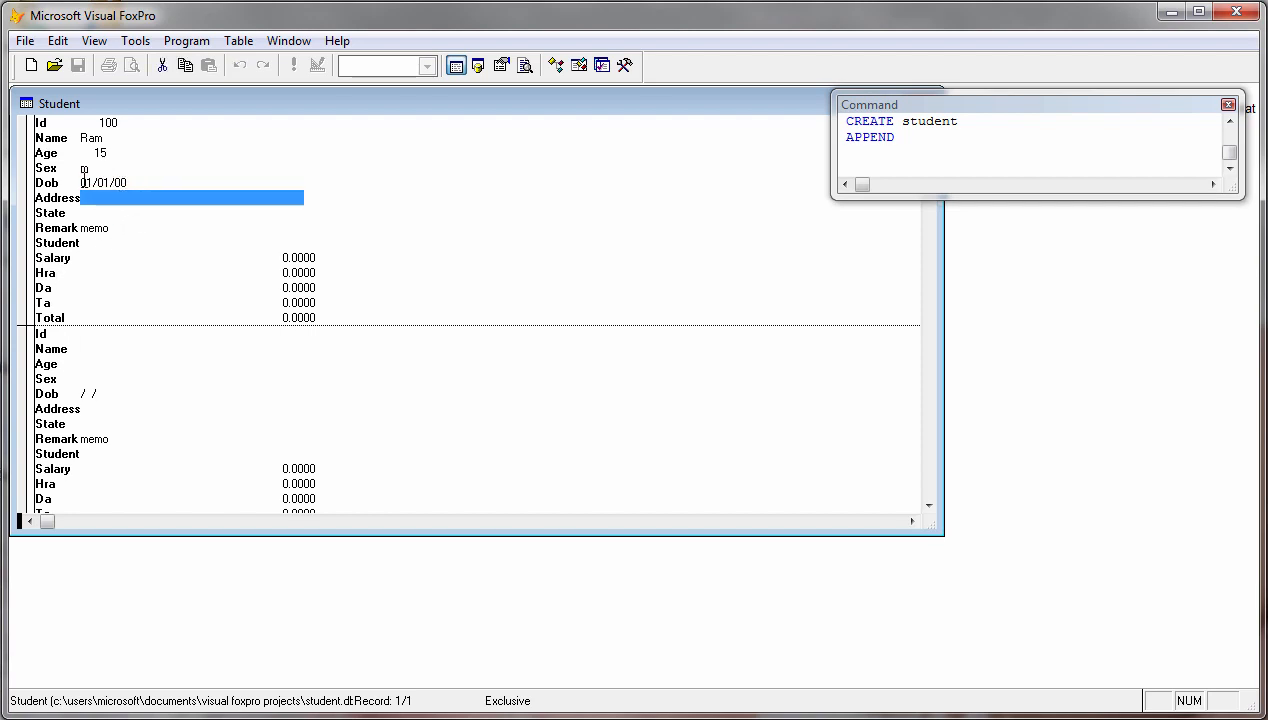
{"action": "left_click", "coordinate": [88, 182]}
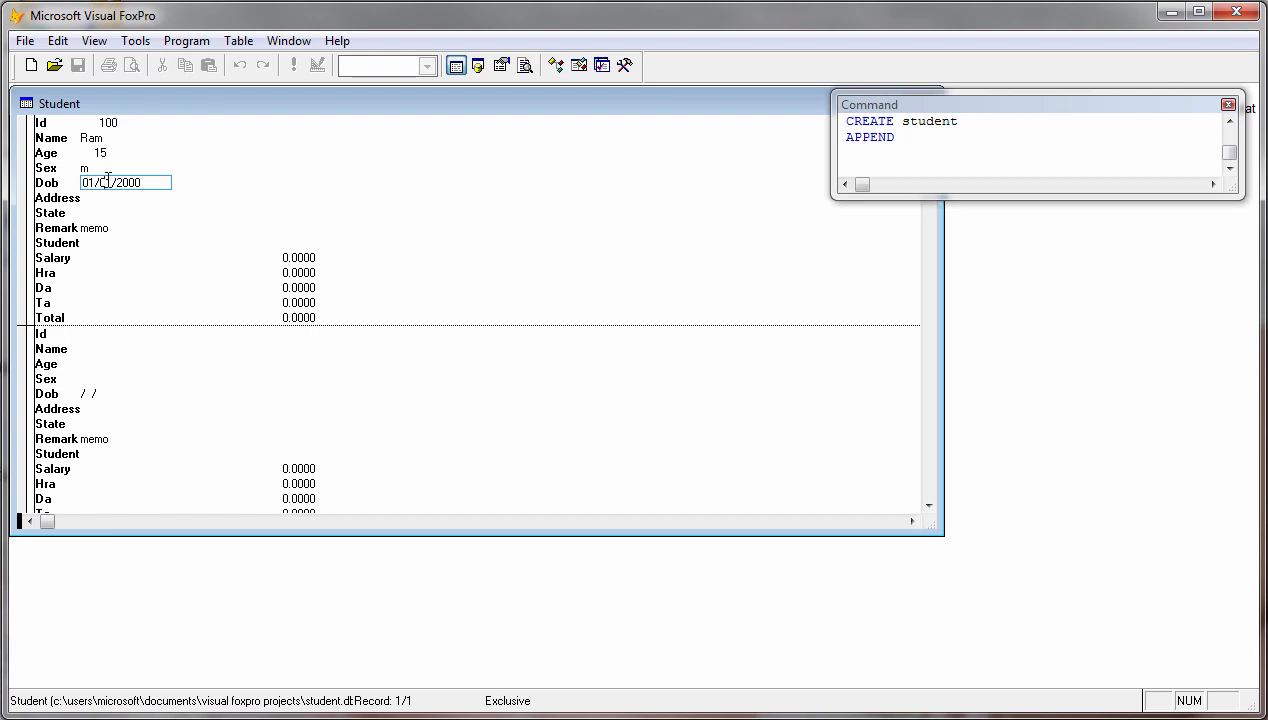
{"action": "key", "text": "Return"}
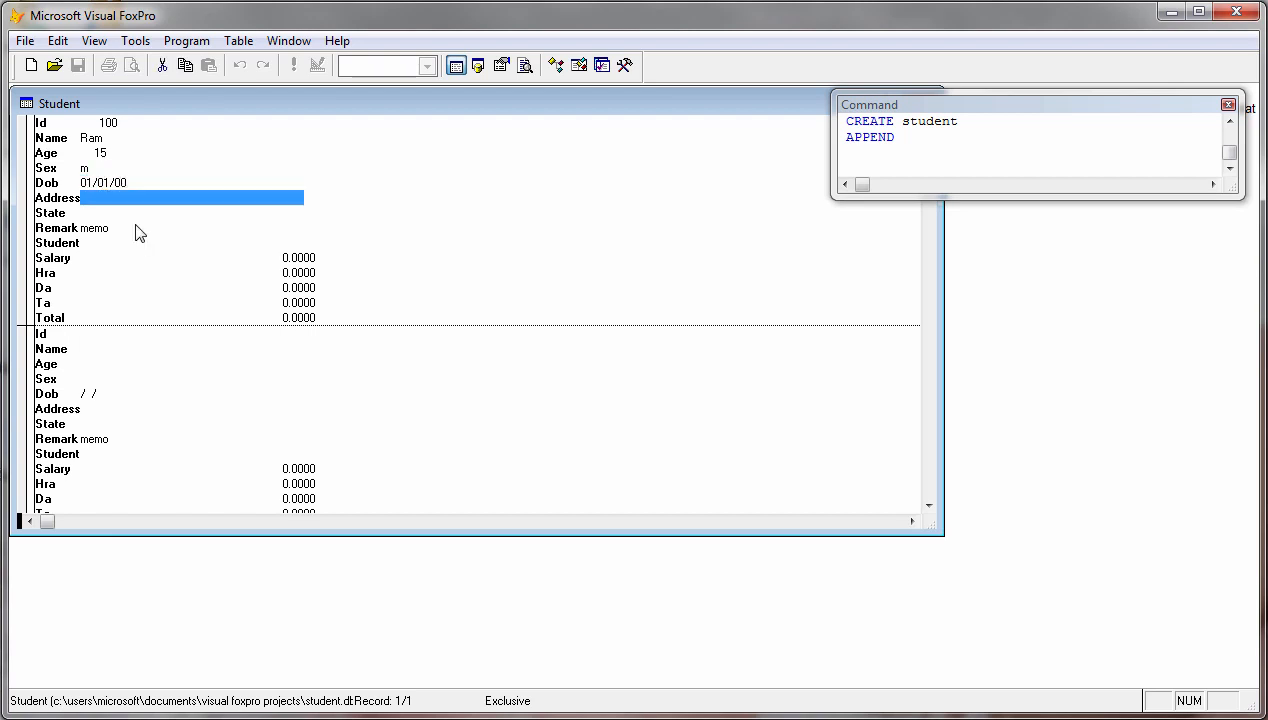
Step: Fill in the student's address and enter Bihar as the state
{"action": "type", "text": "hat"}
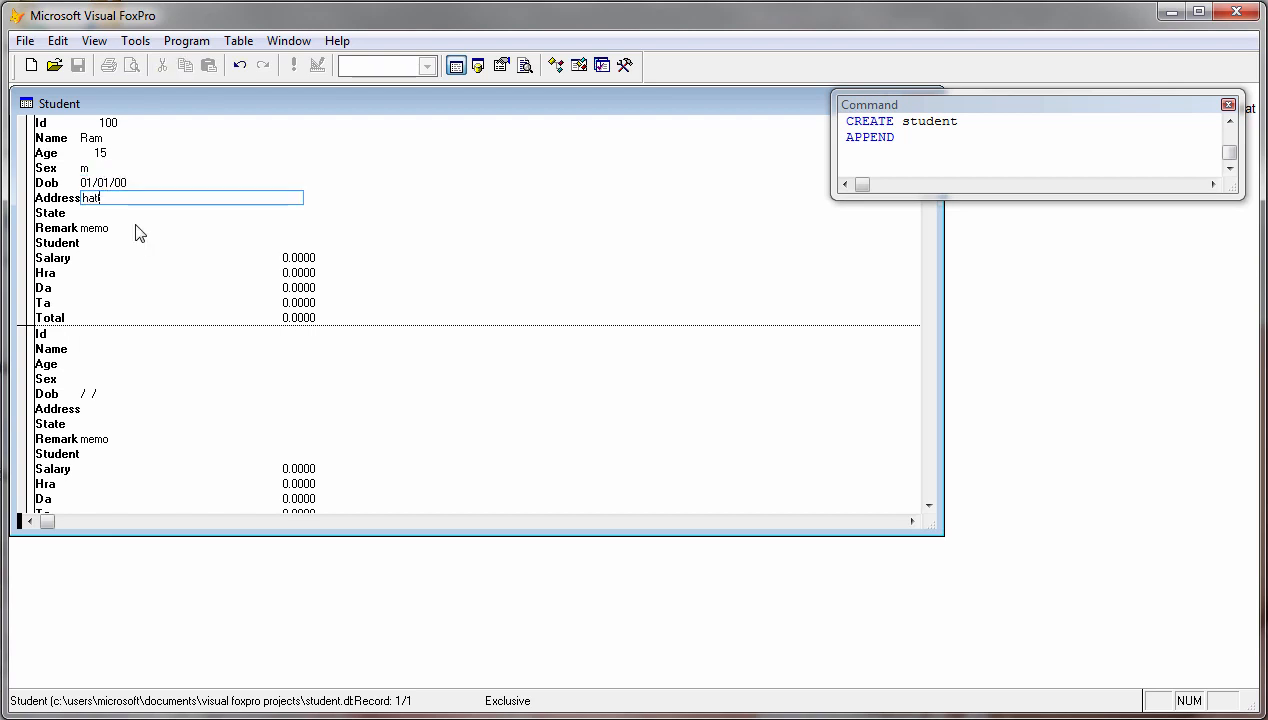
{"action": "type", "text": "ta"}
{"action": "key", "text": "Return"}
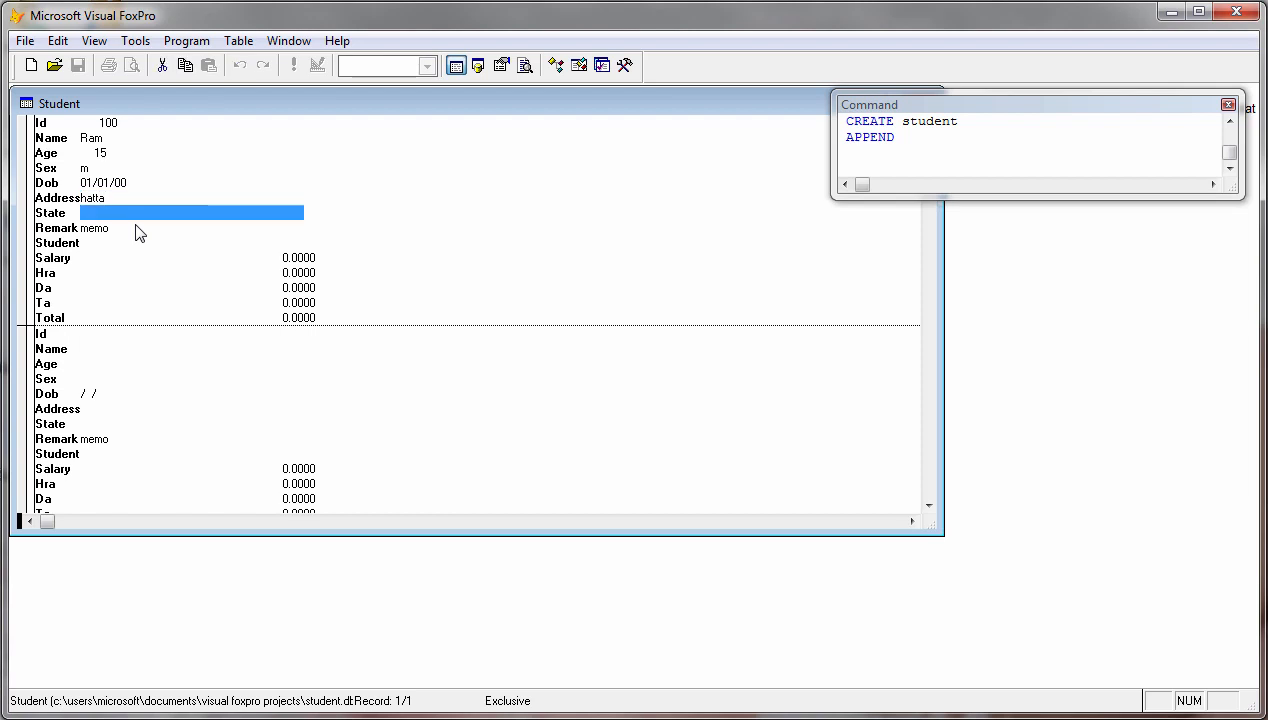
{"action": "type", "text": "Bihar"}
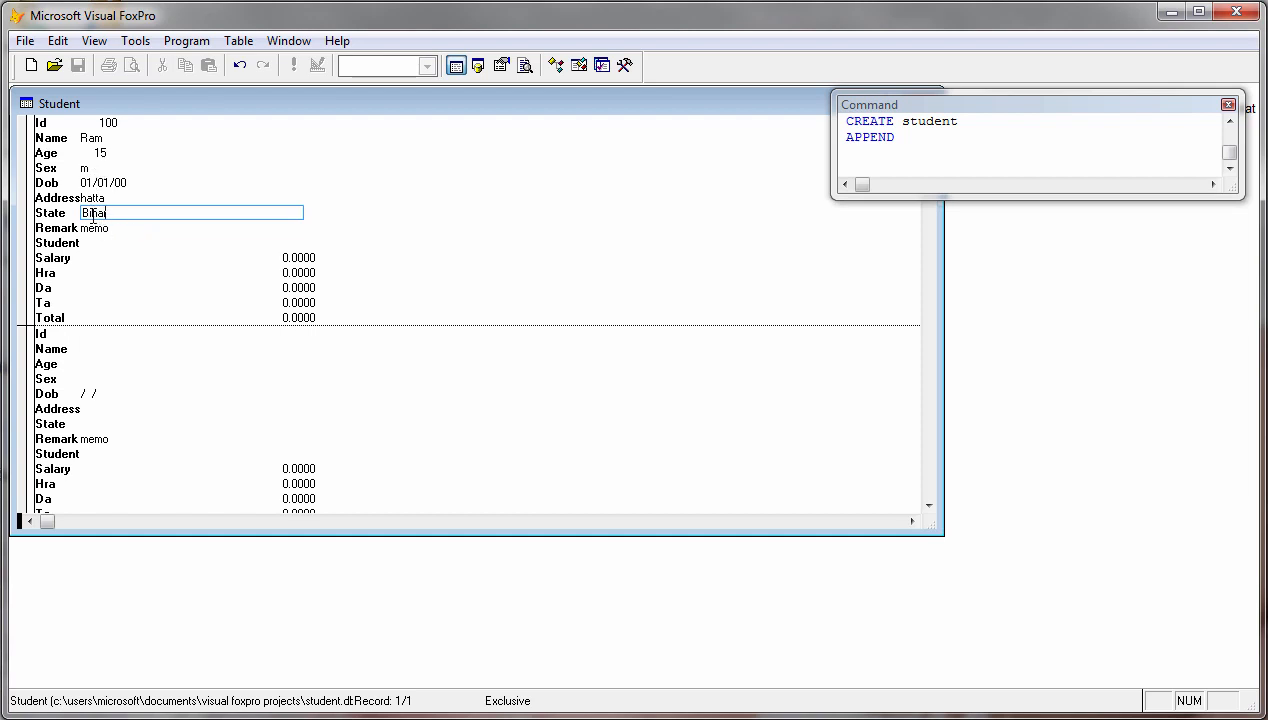
Step: Enter hard word in the first record's Remark memo and close the memo editor
{"action": "key", "text": "Tab"}
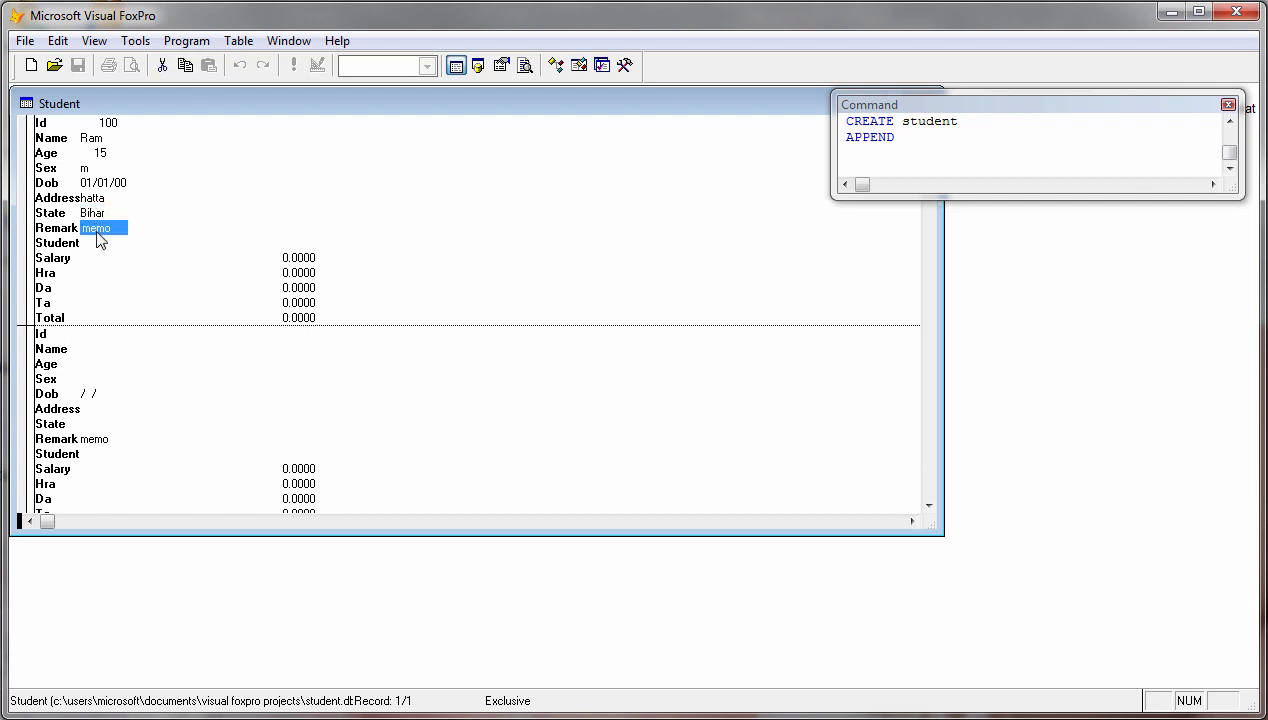
{"action": "double_click", "coordinate": [100, 228]}
{"action": "left_click_drag", "start_coordinate": [131, 110], "coordinate": [316, 214]}
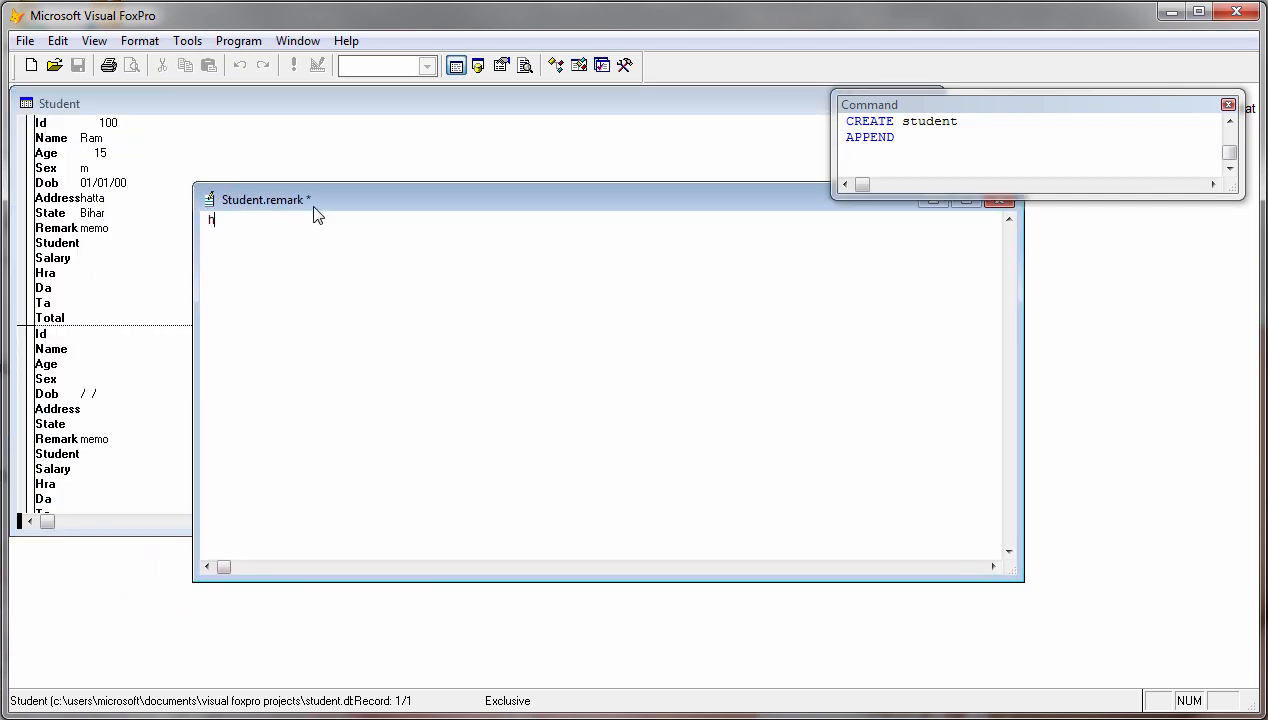
{"action": "type", "text": "ard word"}
{"action": "left_click", "coordinate": [765, 198]}
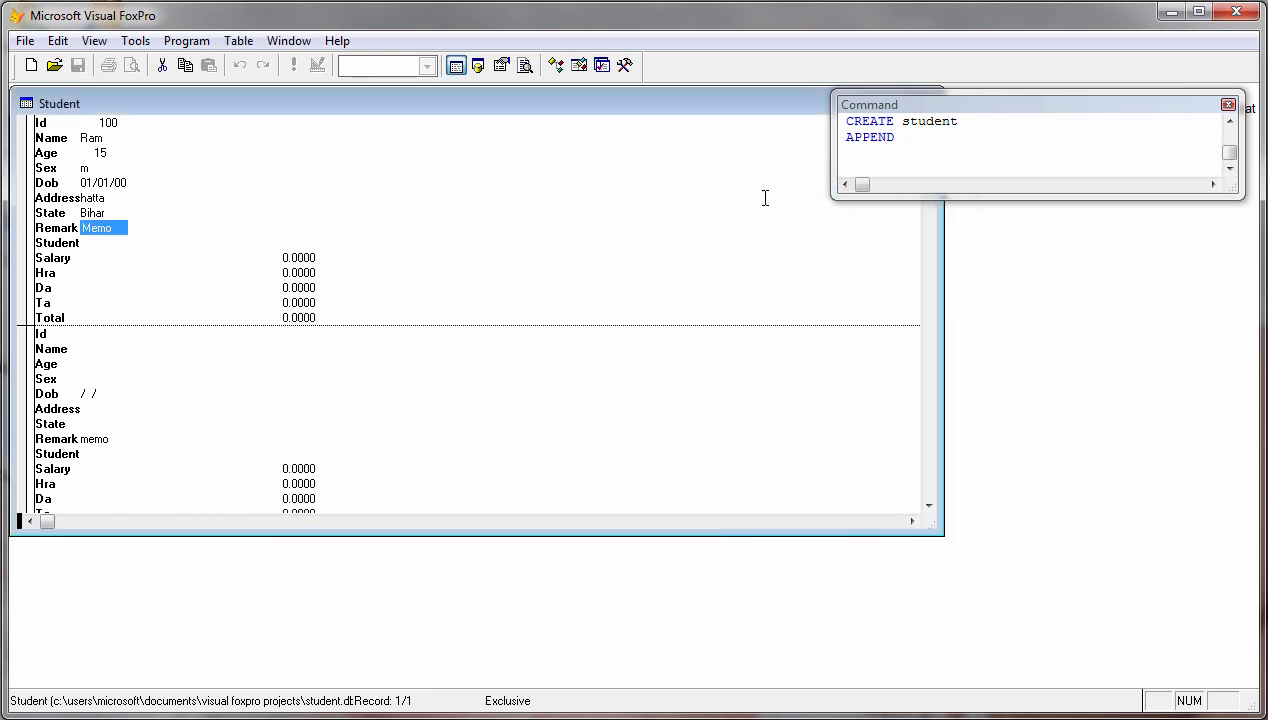
Step: Complete the record with F in the Student field and a Salary of 5000, and close the record window
{"action": "left_click", "coordinate": [281, 253]}
{"action": "left_click", "coordinate": [204, 241]}
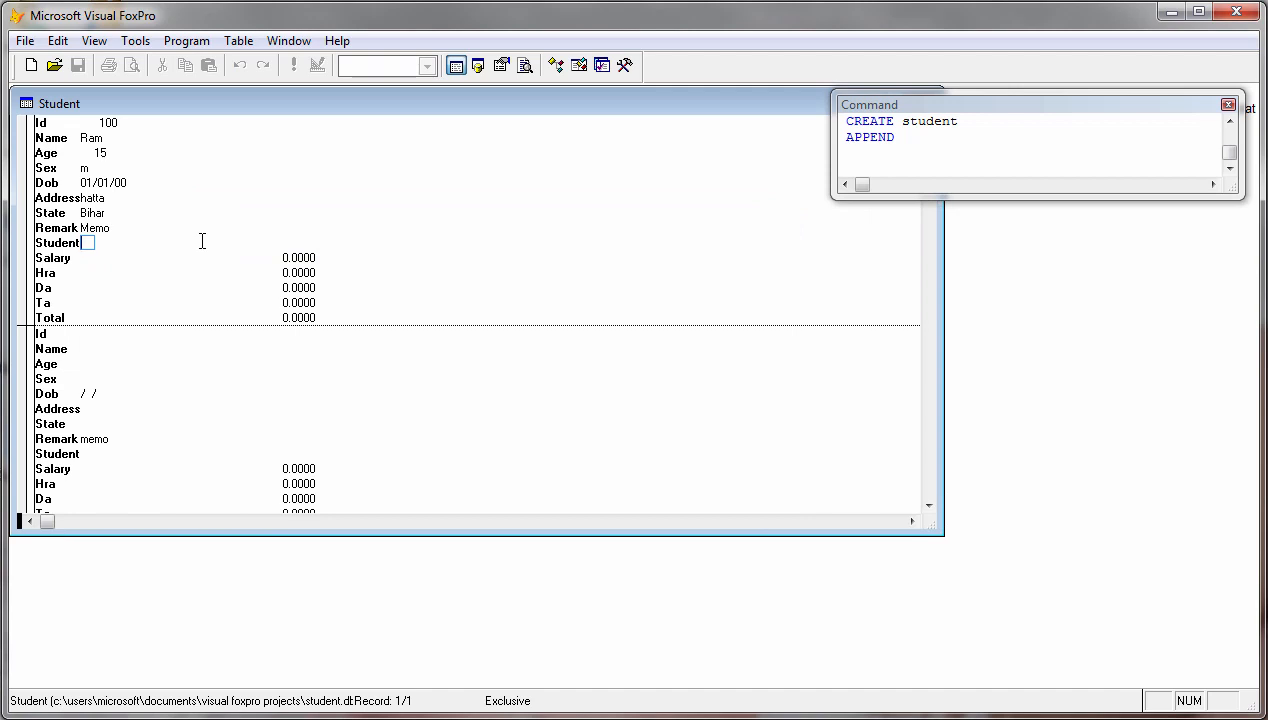
{"action": "type", "text": "F"}
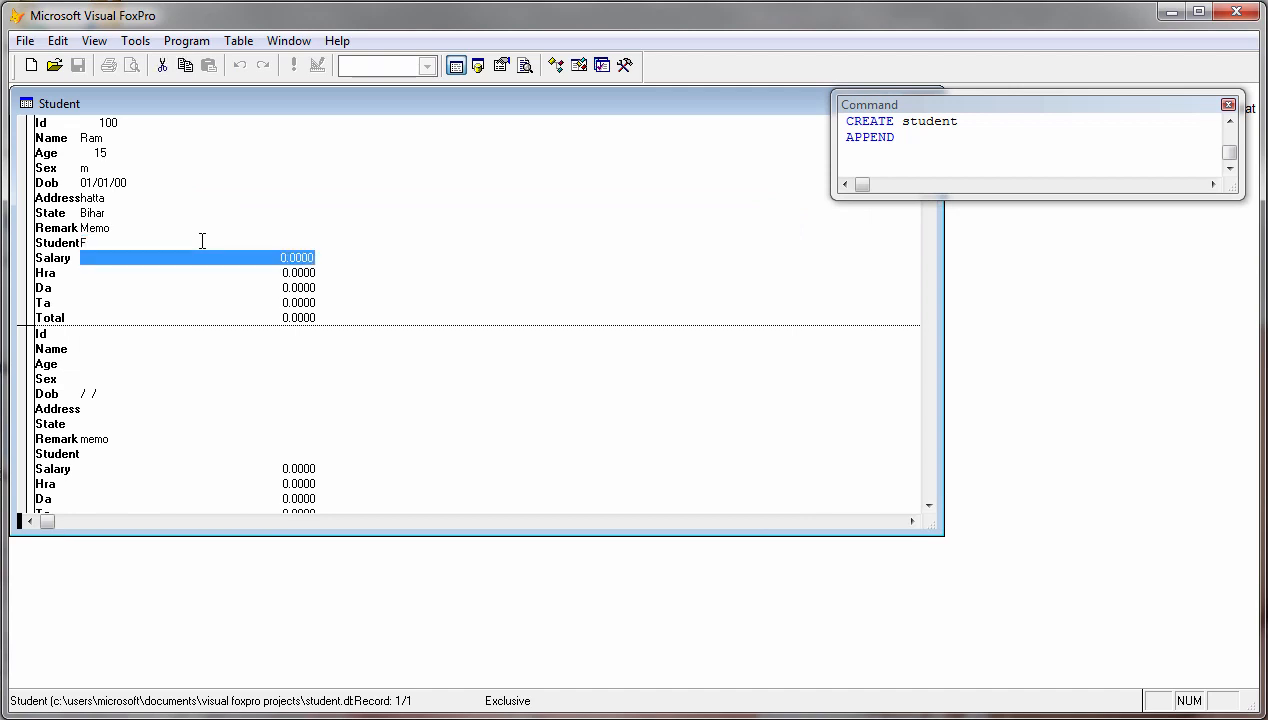
{"action": "type", "text": "5000"}
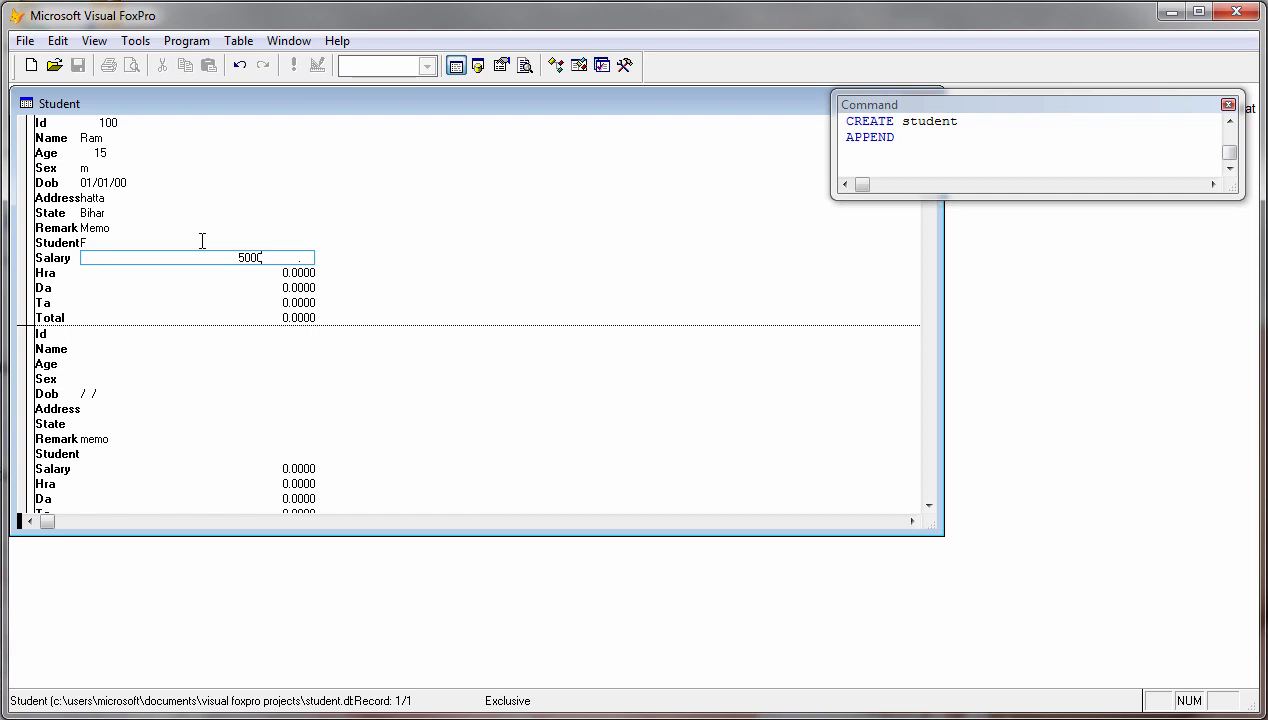
{"action": "key", "text": "Return"}
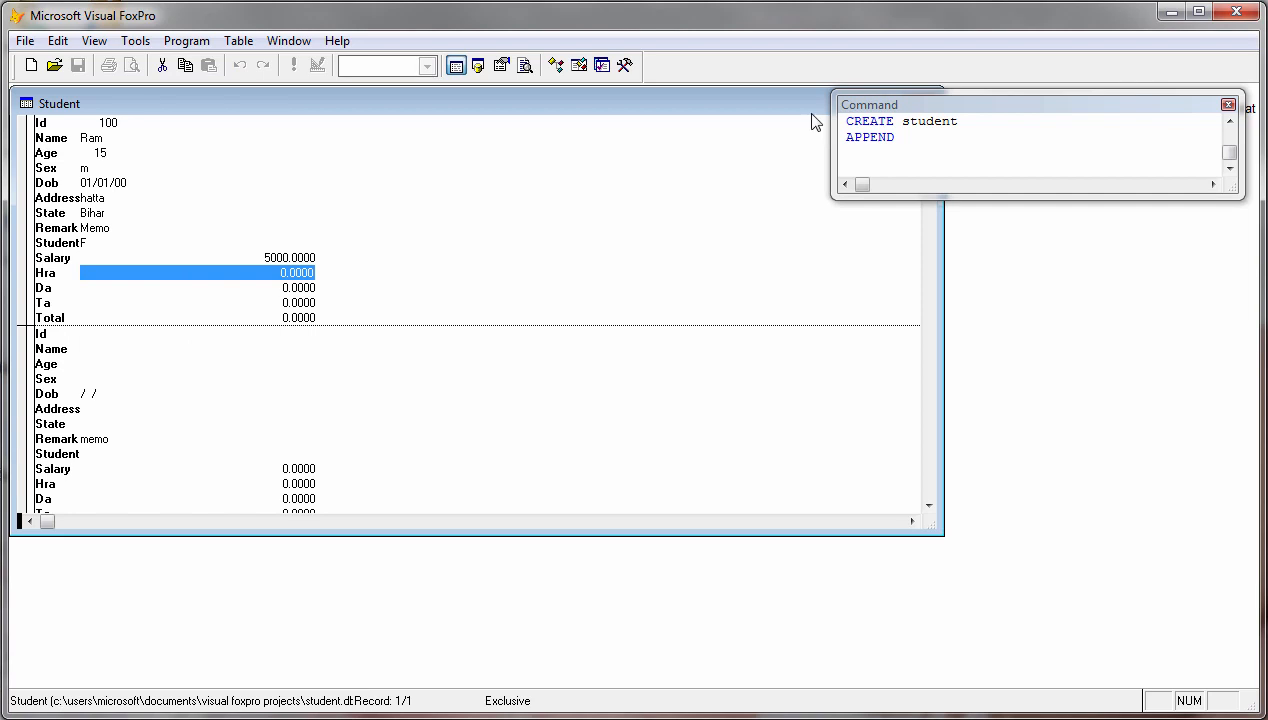
{"action": "left_click_drag", "start_coordinate": [940, 245], "coordinate": [766, 160]}
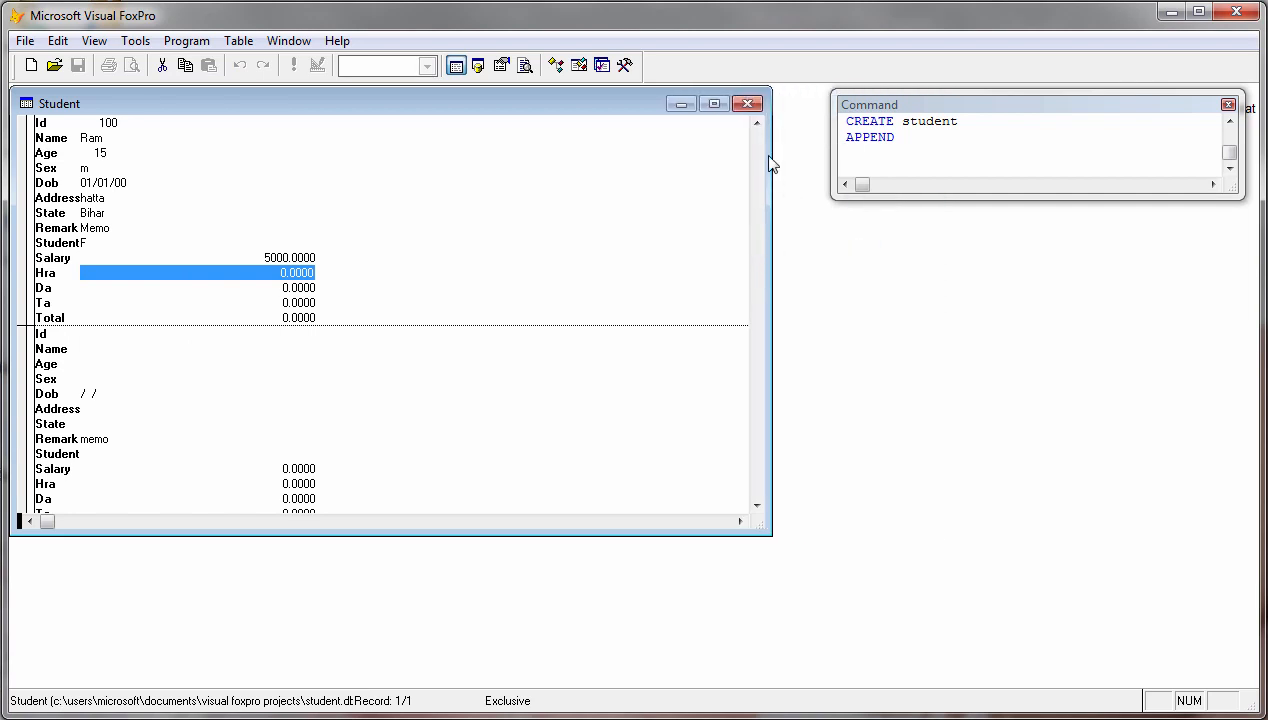
{"action": "left_click", "coordinate": [745, 103]}
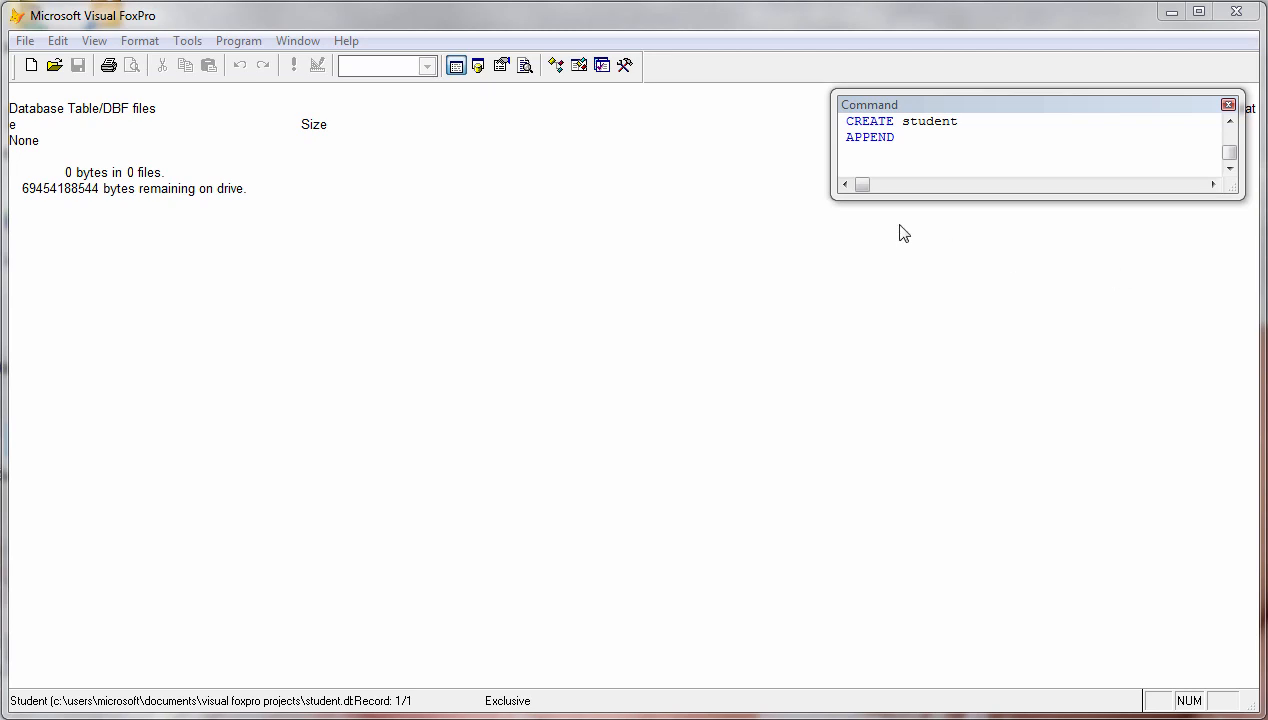
Step: Start the Form Wizard for a data-entry form based on a single table
{"action": "left_click", "coordinate": [290, 43]}
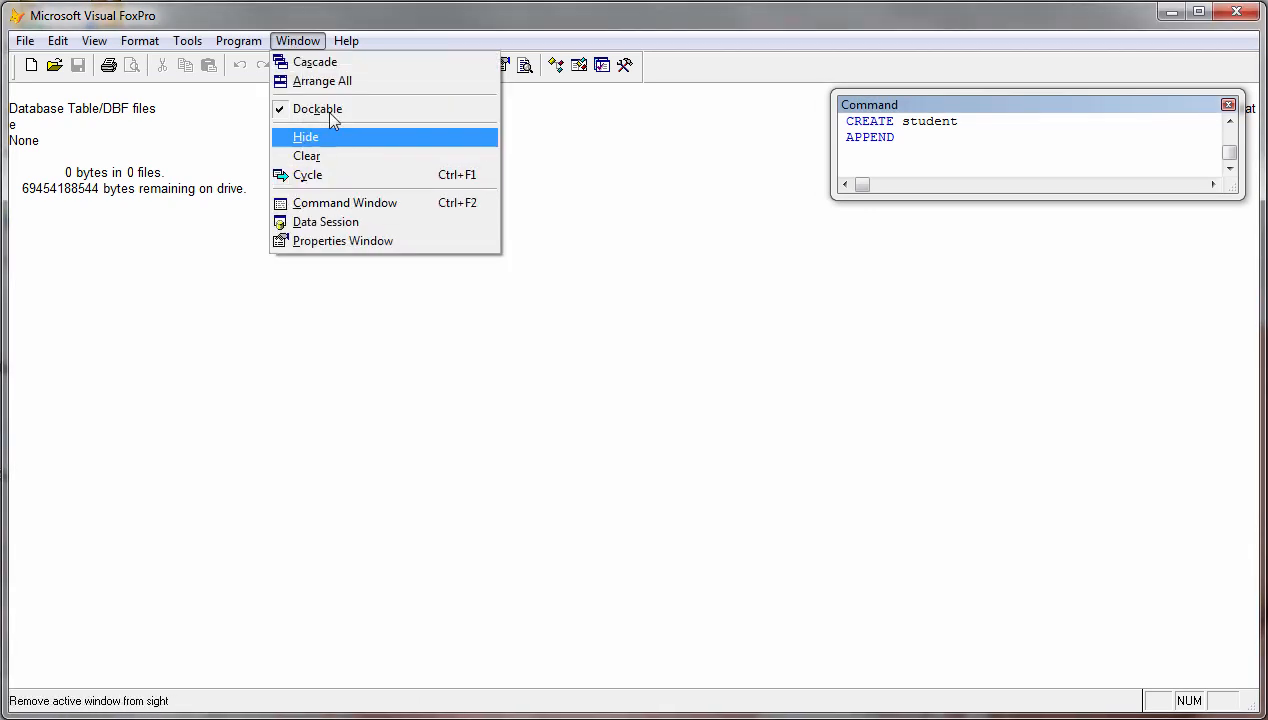
{"action": "mouse_move", "coordinate": [160, 41]}
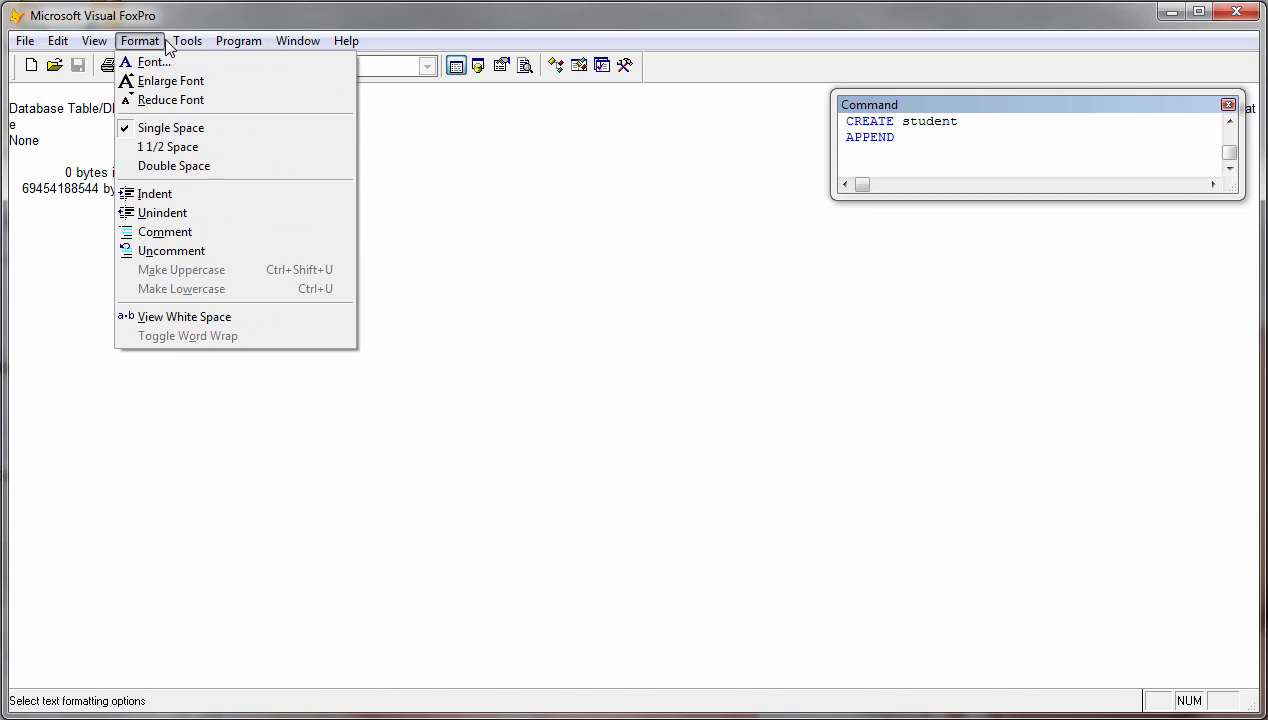
{"action": "mouse_move", "coordinate": [300, 62]}
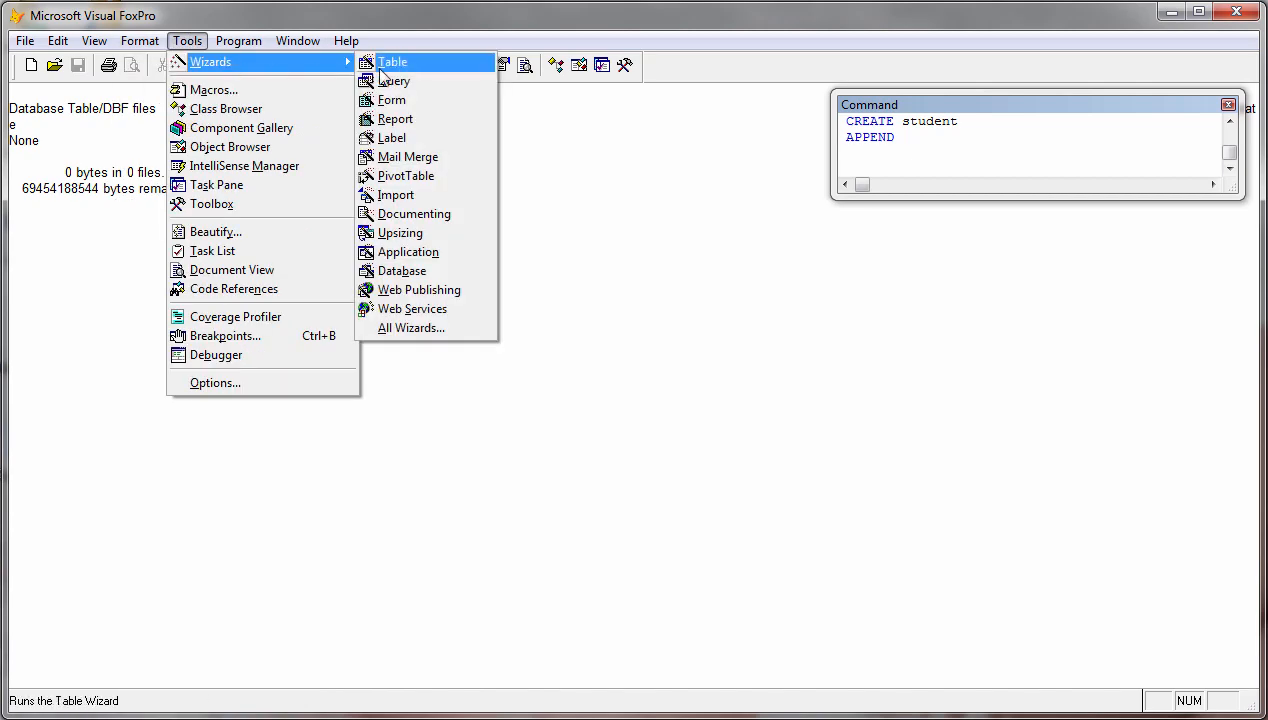
{"action": "left_click", "coordinate": [425, 108]}
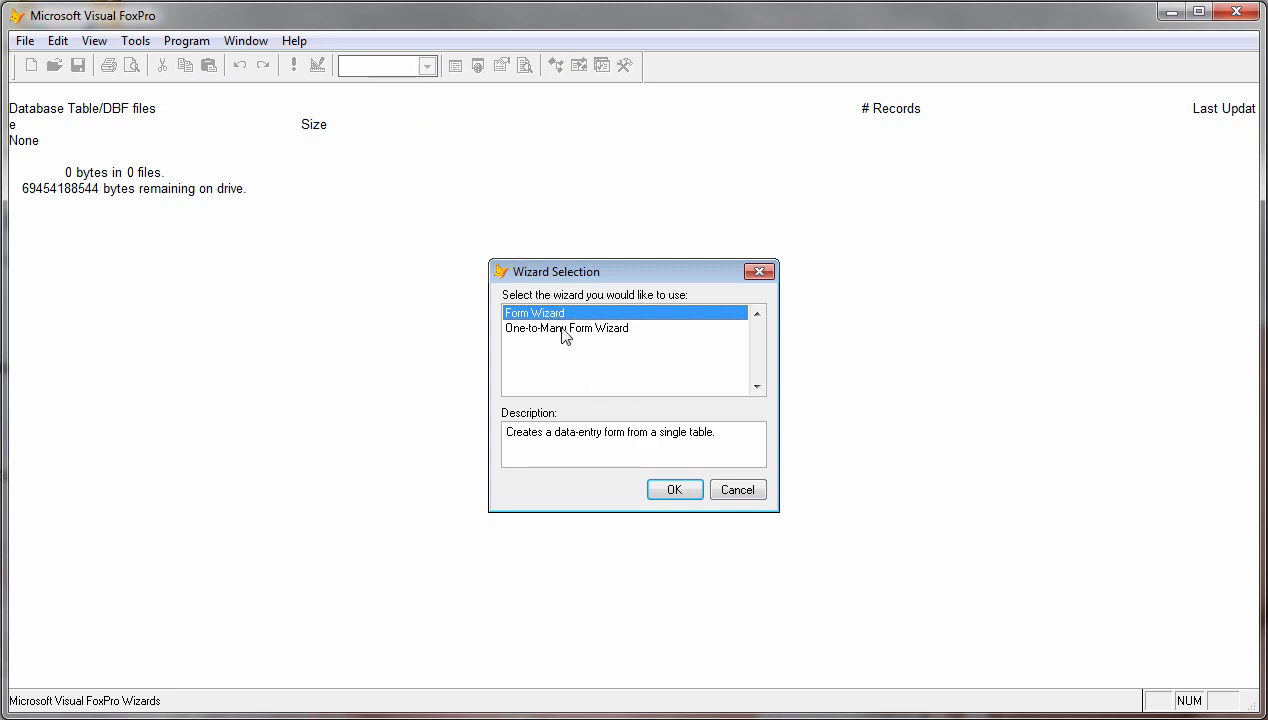
{"action": "left_click", "coordinate": [672, 480]}
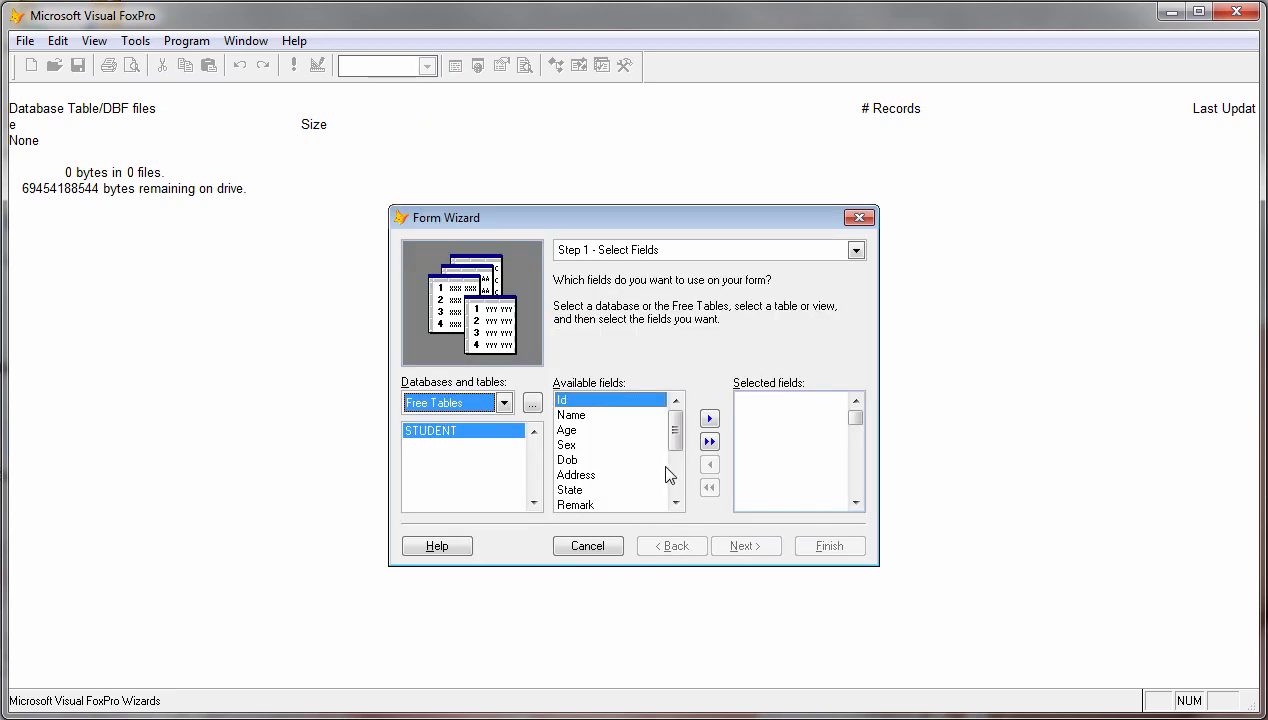
Step: Add the Name, Age, Address and Total fields of the STUDENT table to the form
{"action": "left_click", "coordinate": [667, 414]}
{"action": "left_click", "coordinate": [709, 418]}
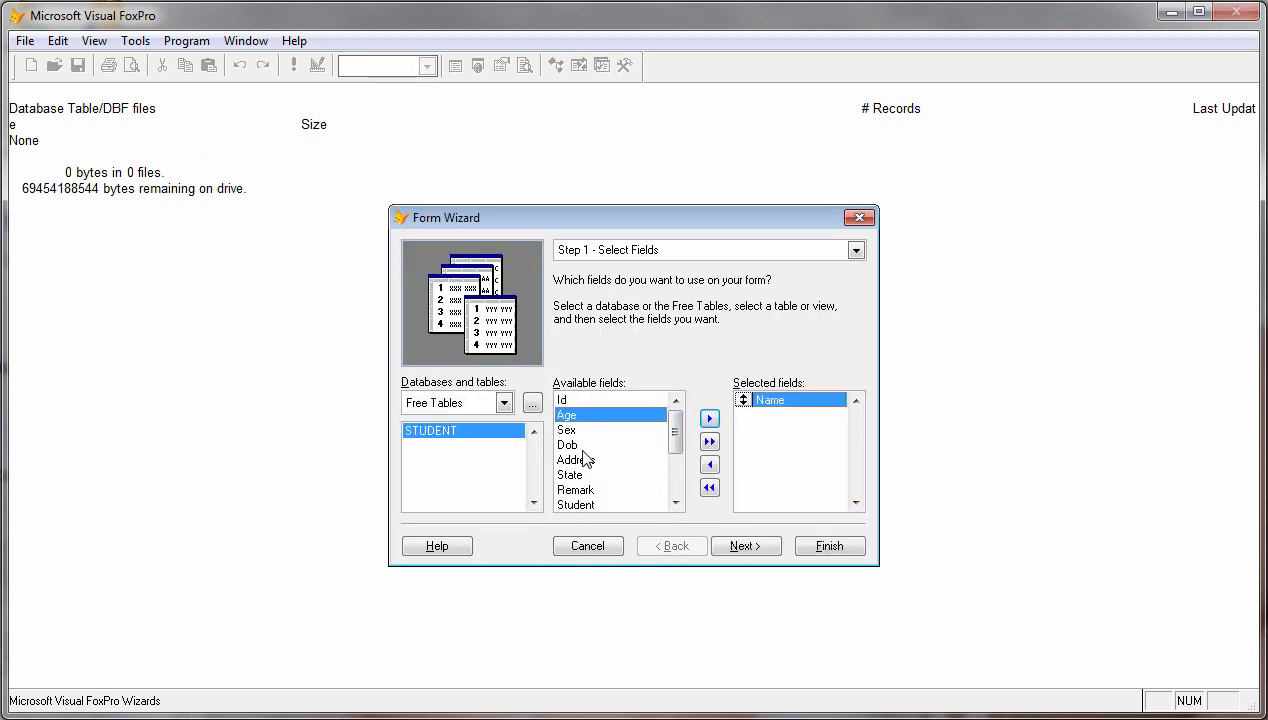
{"action": "left_click", "coordinate": [709, 418]}
{"action": "left_click", "coordinate": [603, 445]}
{"action": "left_click", "coordinate": [709, 418]}
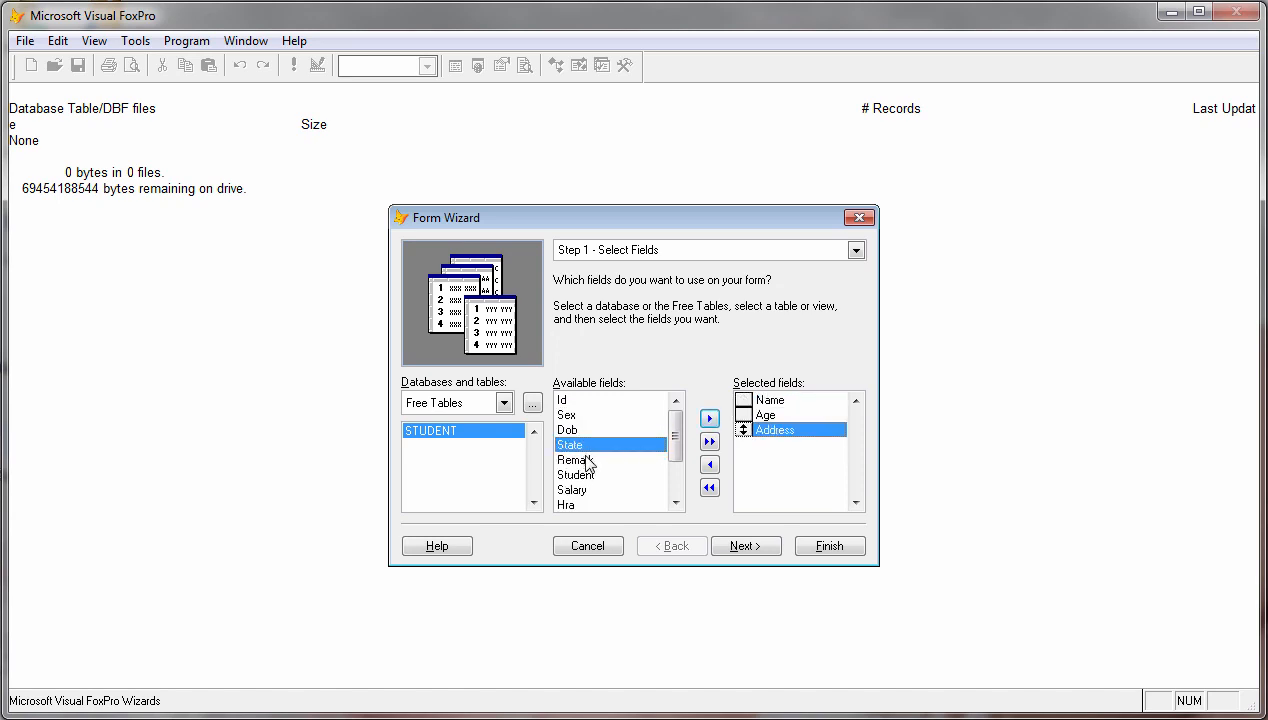
{"action": "left_click", "coordinate": [582, 476]}
{"action": "left_click", "coordinate": [580, 490]}
{"action": "scroll", "coordinate": [588, 500], "scroll_direction": "down", "scroll_amount": 1}
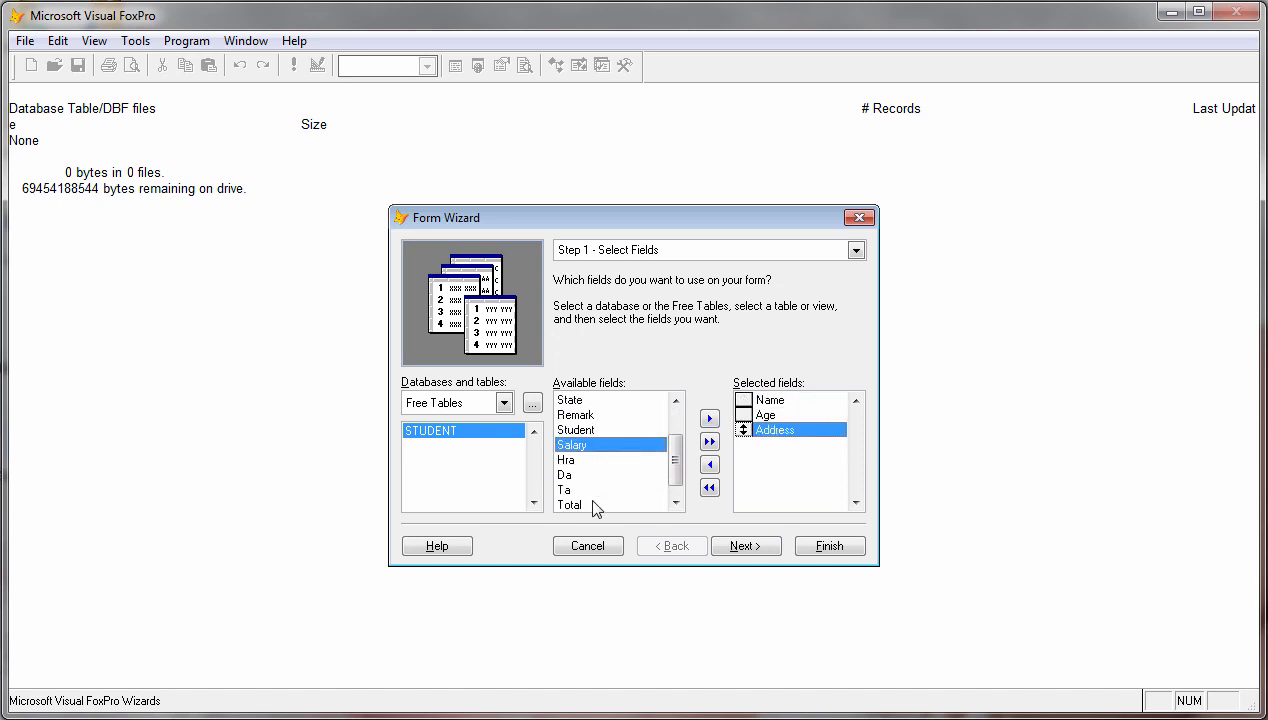
{"action": "left_click", "coordinate": [582, 505]}
{"action": "left_click", "coordinate": [709, 418]}
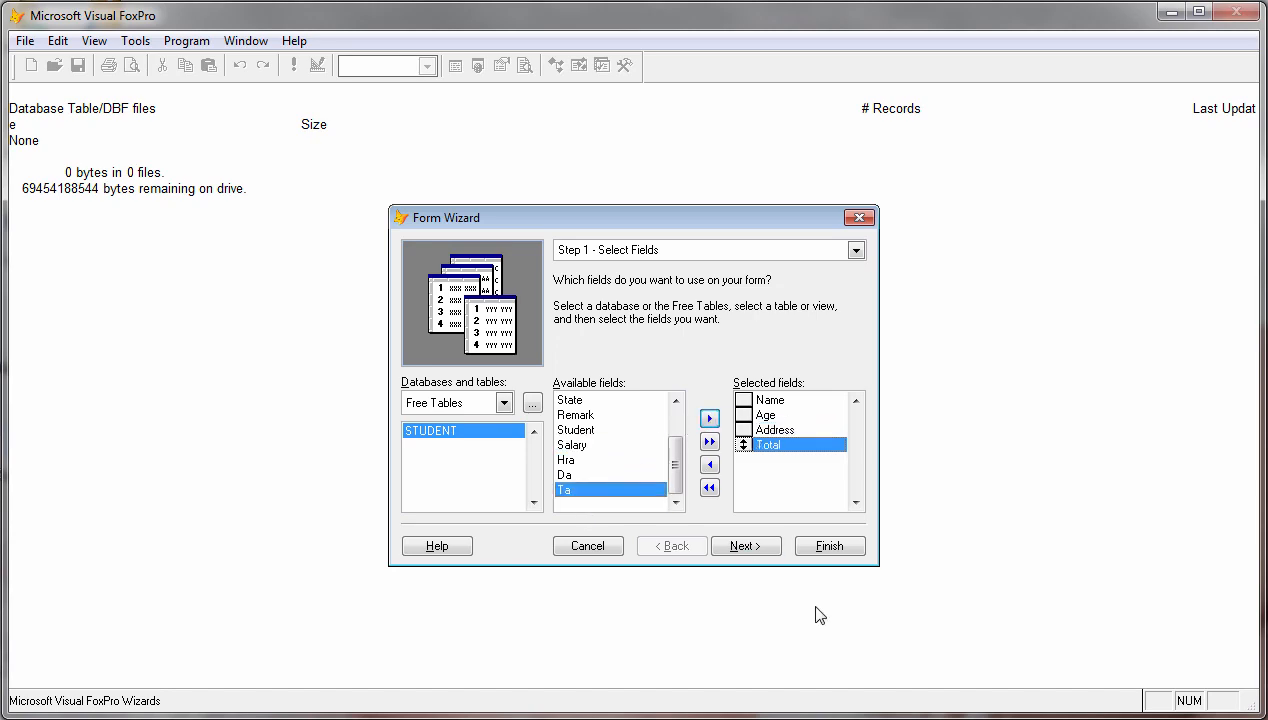
Step: Choose the Shadowed style for the form in the wizard's style step
{"action": "left_click", "coordinate": [766, 546]}
{"action": "left_click", "coordinate": [758, 546]}
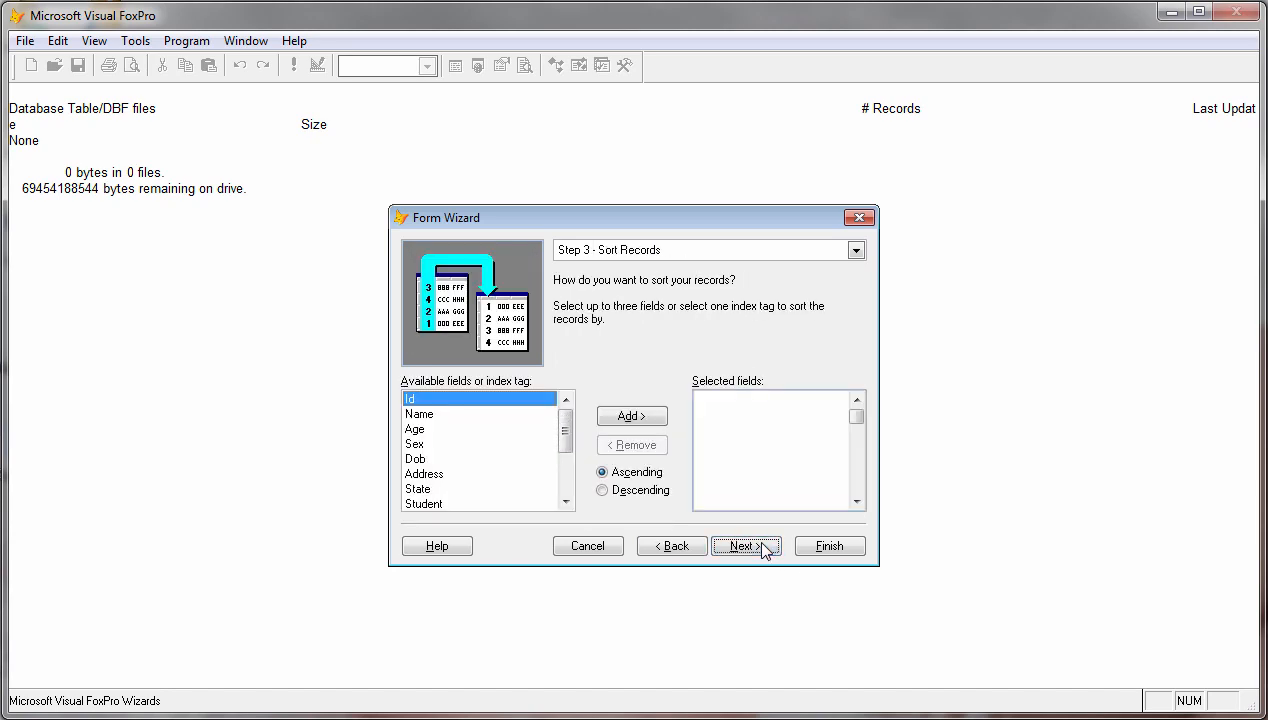
{"action": "left_click", "coordinate": [690, 546]}
{"action": "left_click", "coordinate": [572, 401]}
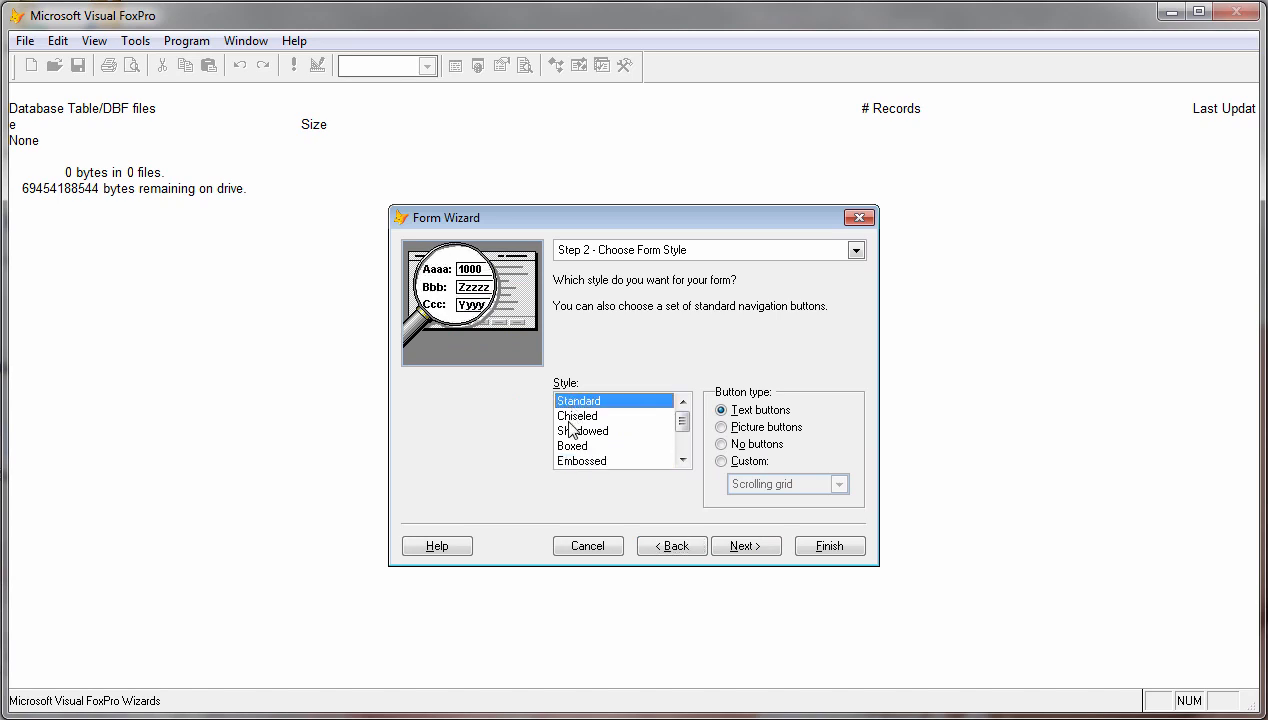
{"action": "left_click", "coordinate": [576, 430]}
{"action": "left_click", "coordinate": [576, 446]}
{"action": "left_click", "coordinate": [579, 431]}
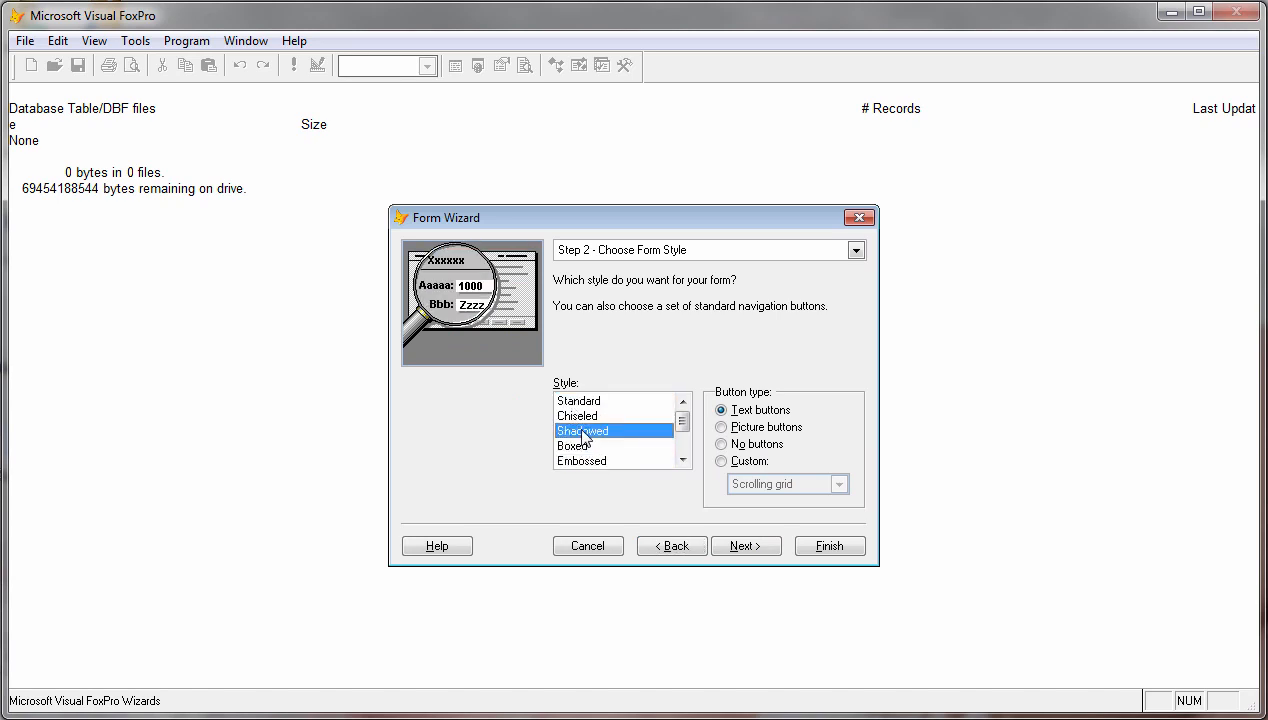
Step: Sort the form's records by Name in ascending order and proceed to the final wizard step
{"action": "left_click", "coordinate": [753, 546]}
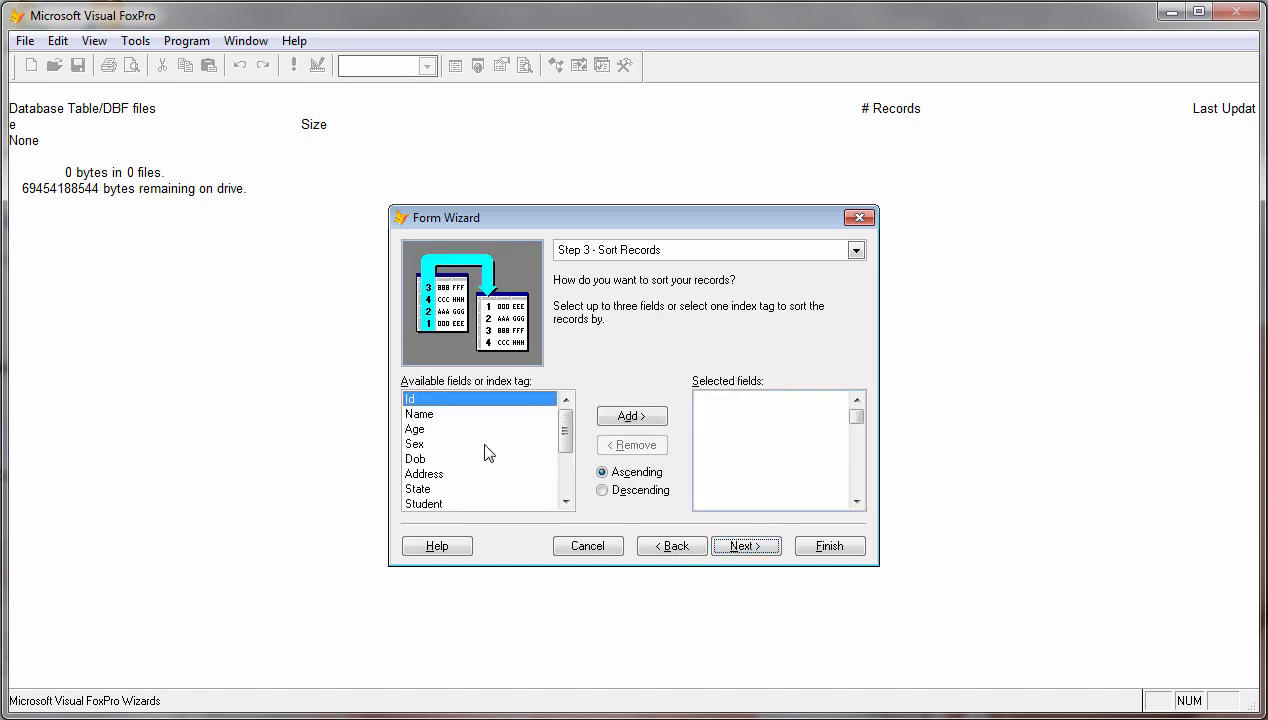
{"action": "left_click", "coordinate": [462, 414]}
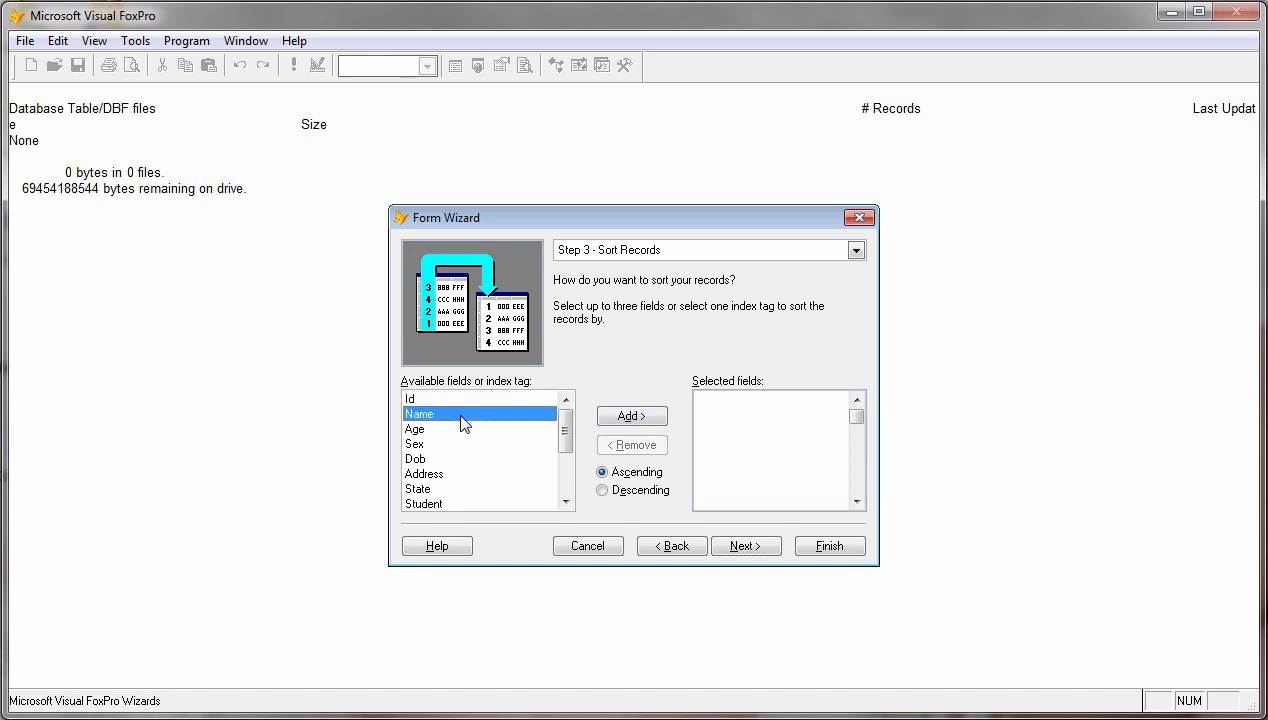
{"action": "left_click", "coordinate": [627, 415]}
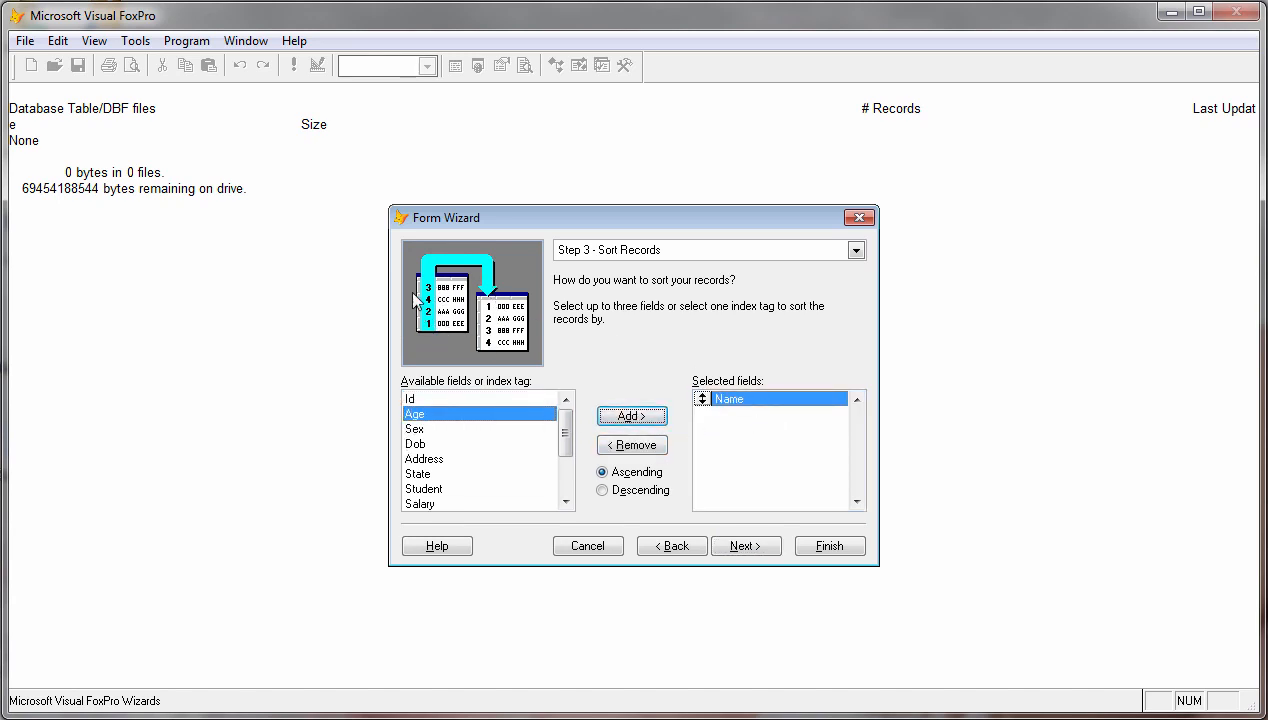
{"action": "left_click", "coordinate": [735, 548]}
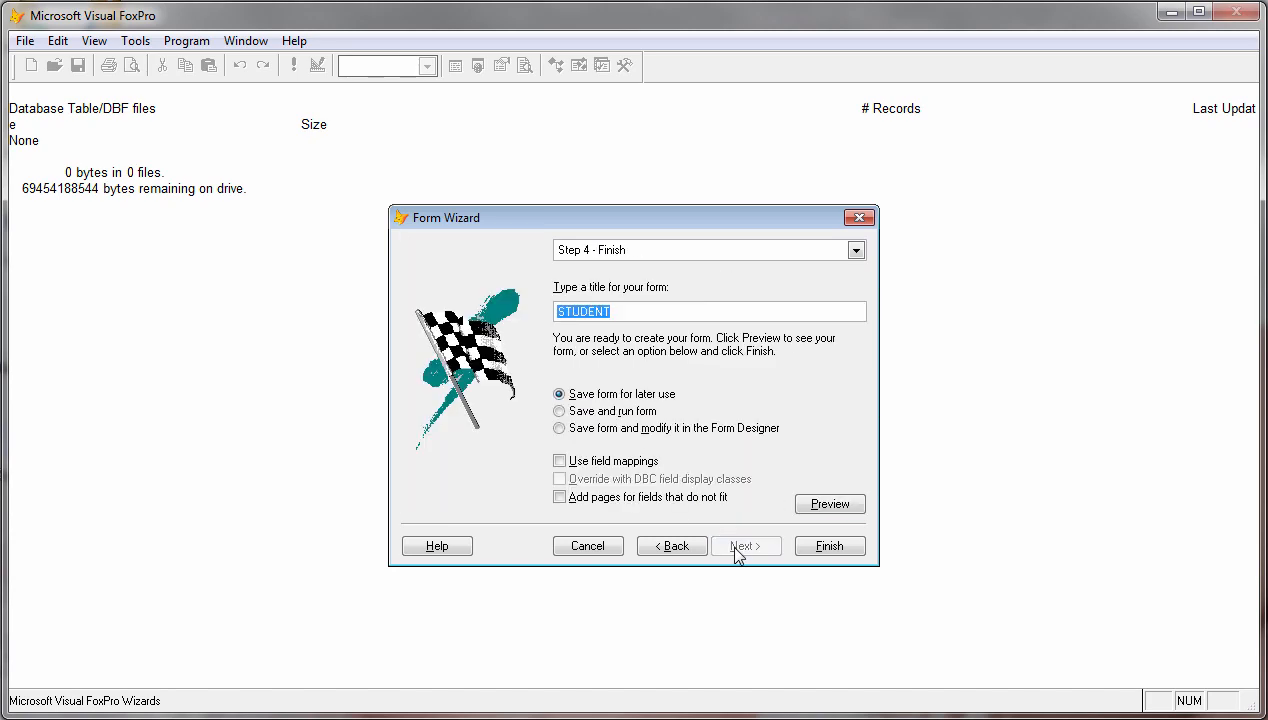
Step: Finish the wizard with Save and run form, saving the form as student
{"action": "left_click", "coordinate": [594, 413]}
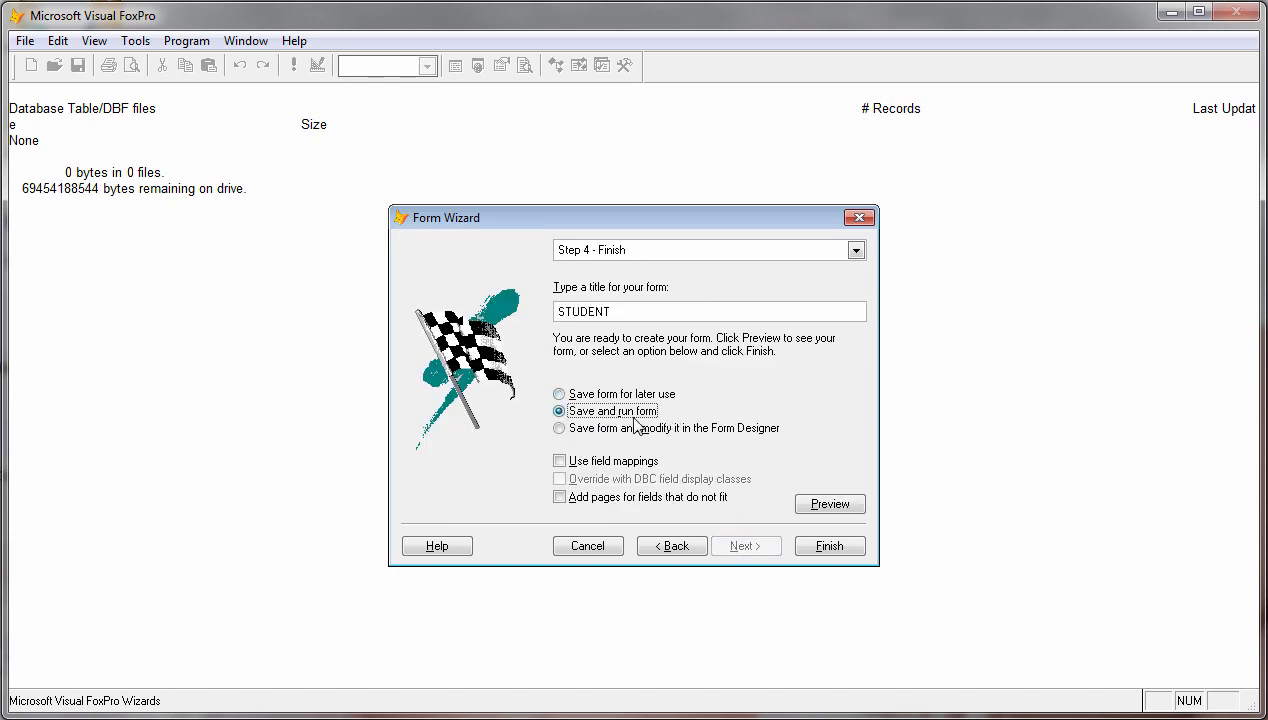
{"action": "left_click", "coordinate": [826, 547]}
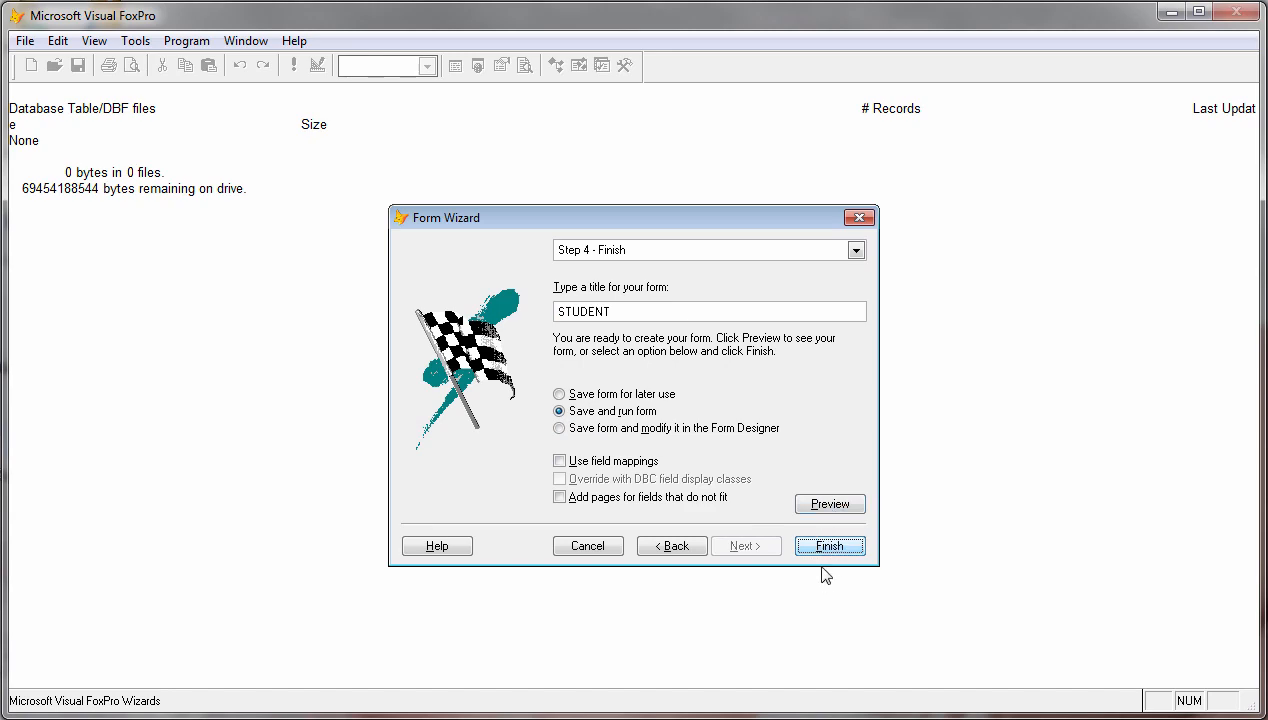
{"action": "left_click", "coordinate": [824, 547]}
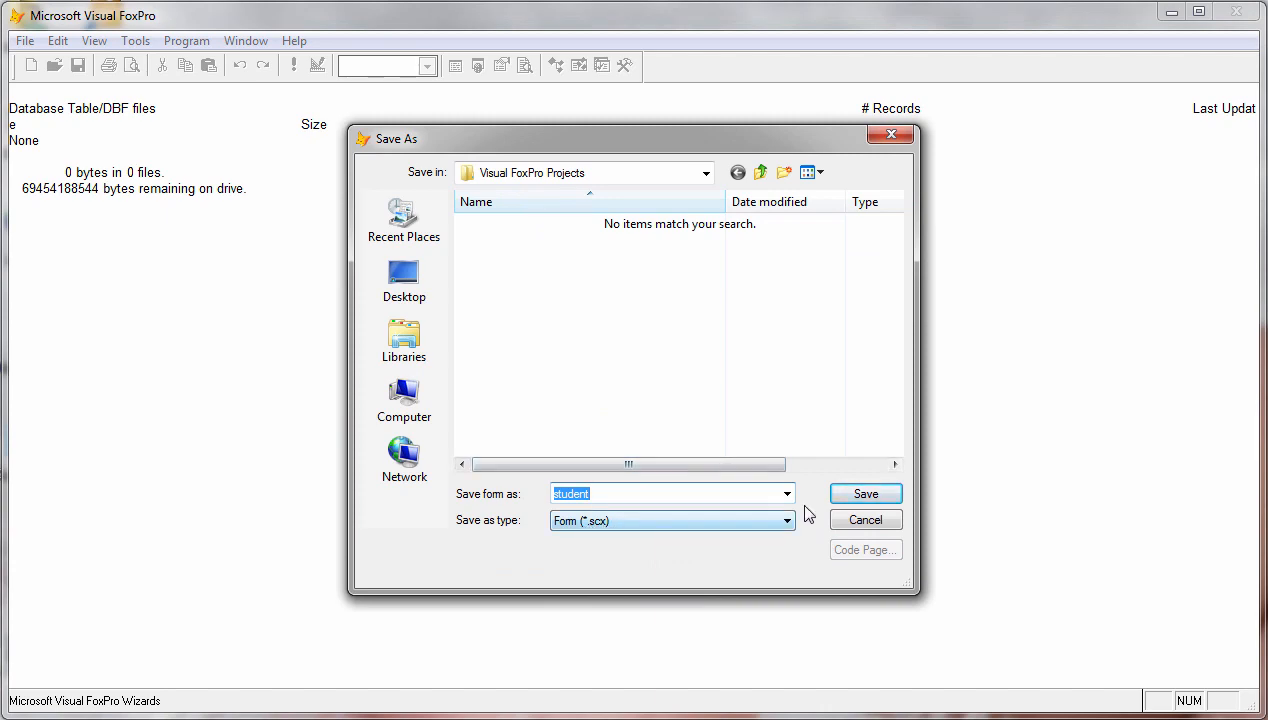
{"action": "left_click", "coordinate": [858, 498]}
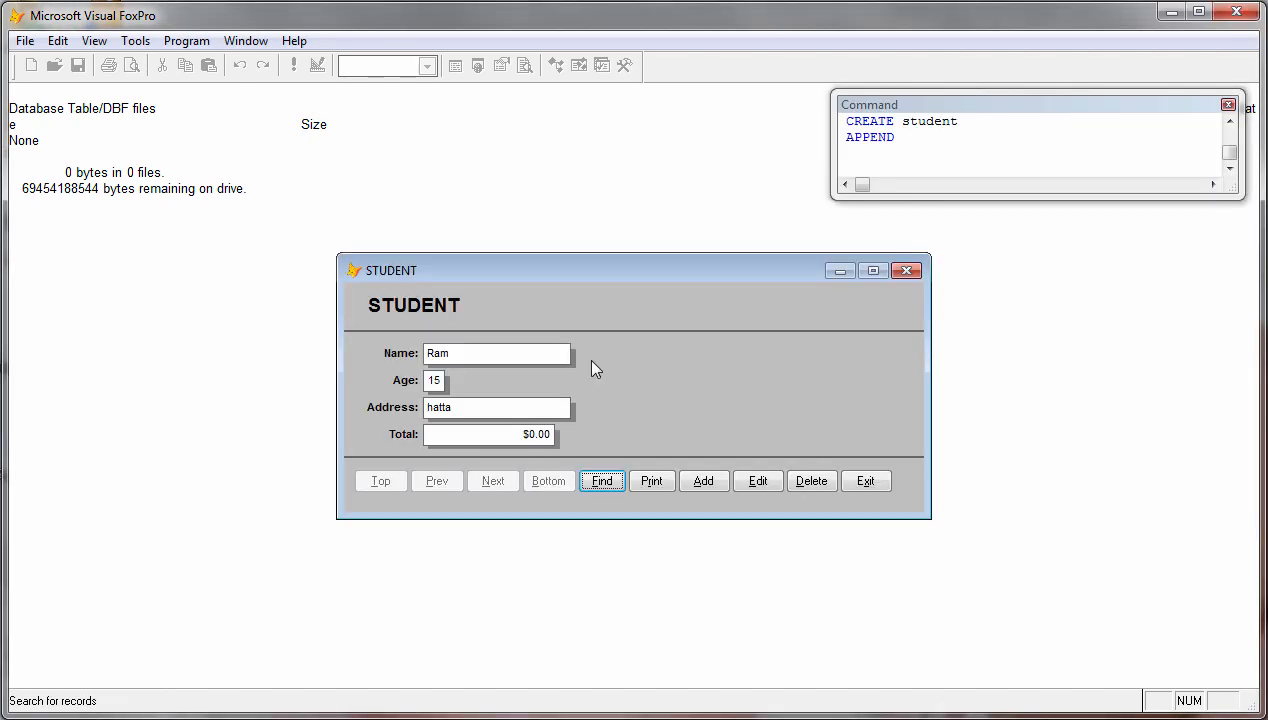
Step: Examine the student form's record search options, choosing NAME as the first search field, and close without searching
{"action": "left_click_drag", "start_coordinate": [510, 261], "coordinate": [447, 255]}
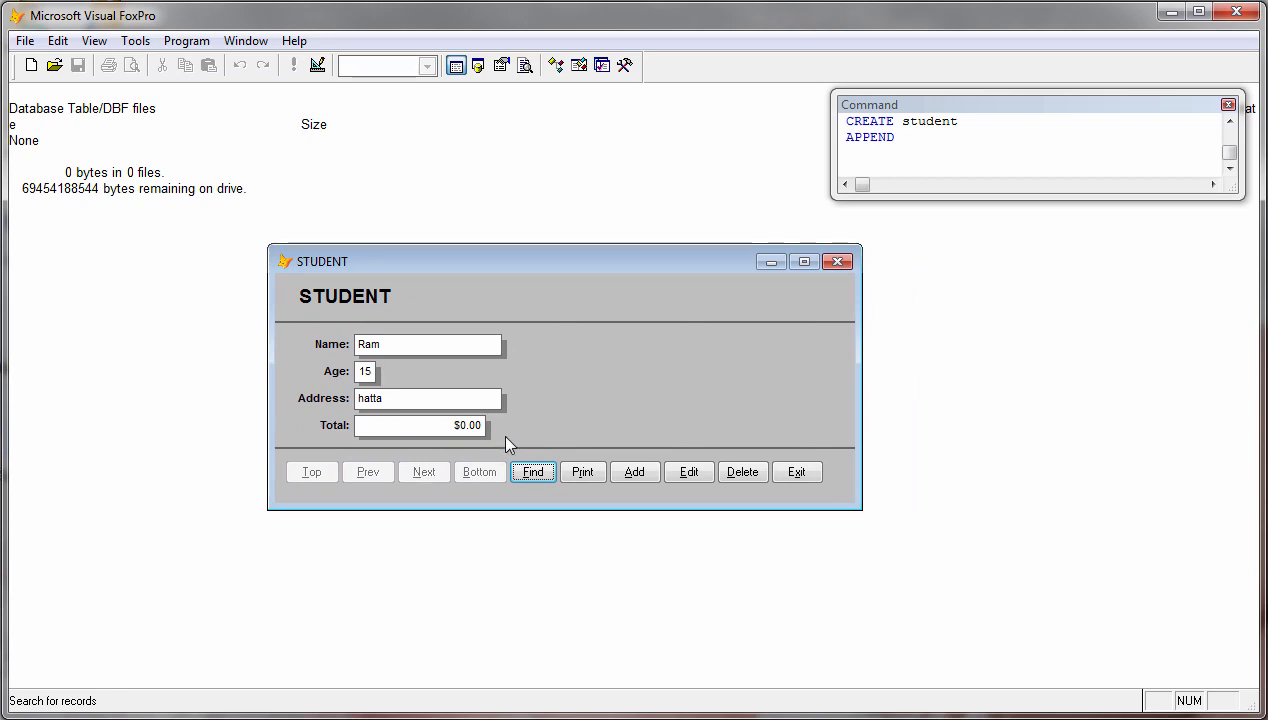
{"action": "left_click", "coordinate": [534, 472]}
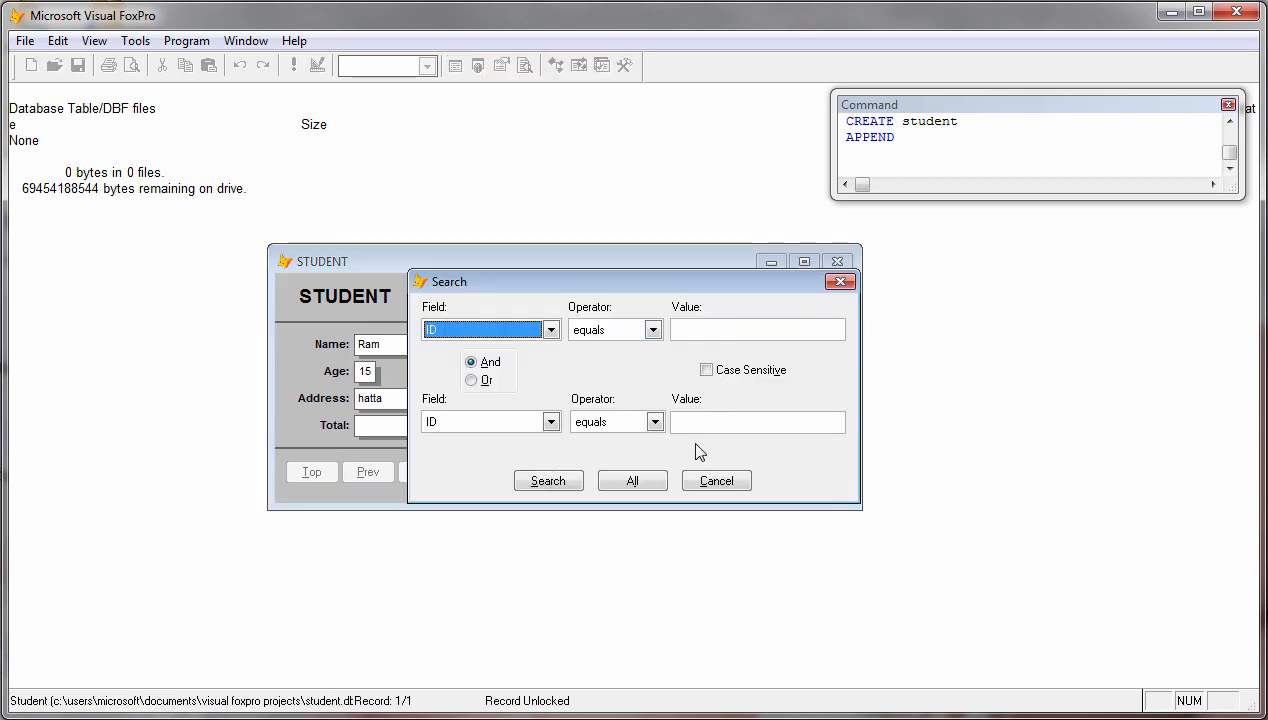
{"action": "left_click", "coordinate": [700, 481]}
{"action": "left_click", "coordinate": [535, 472]}
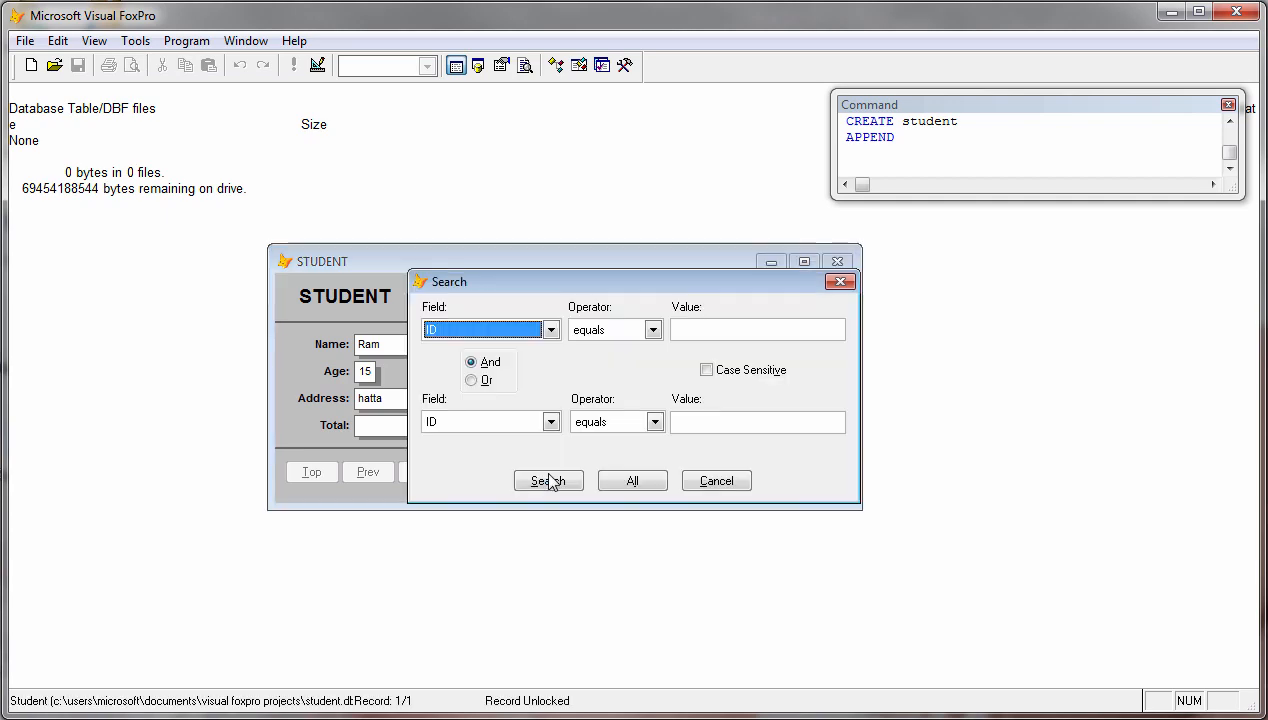
{"action": "left_click", "coordinate": [540, 336]}
{"action": "left_click", "coordinate": [522, 367]}
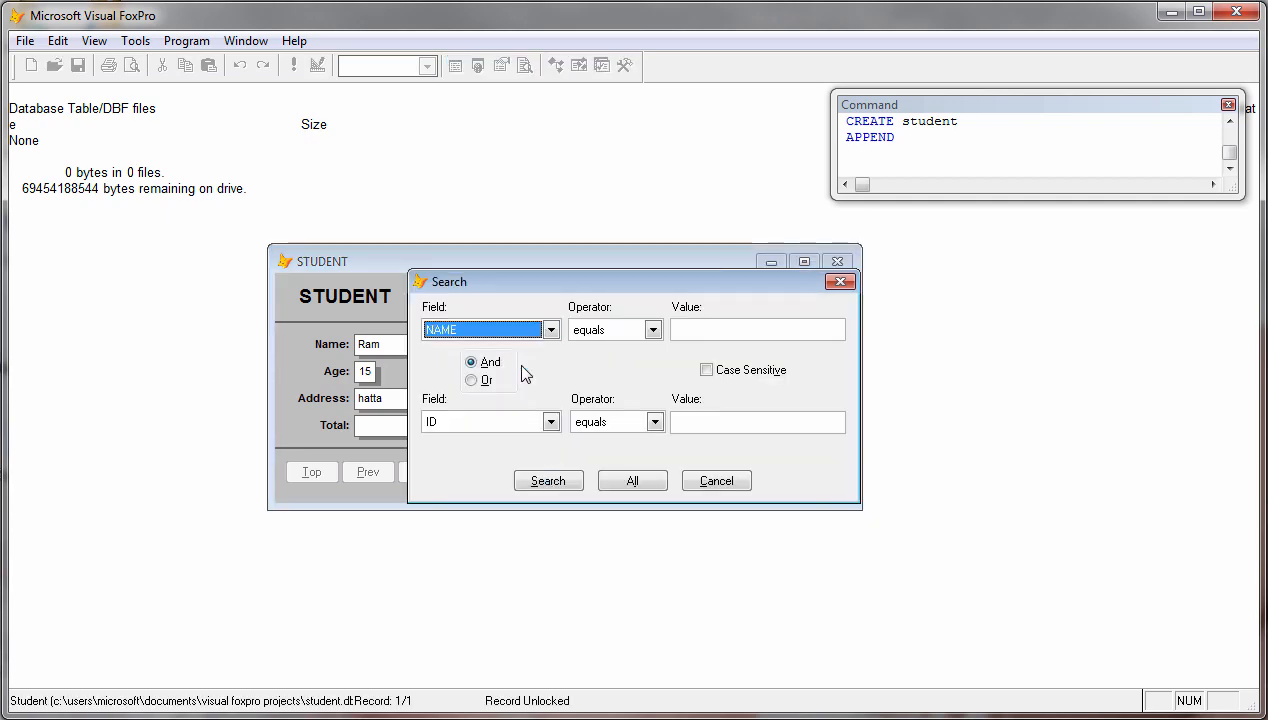
{"action": "left_click", "coordinate": [705, 482]}
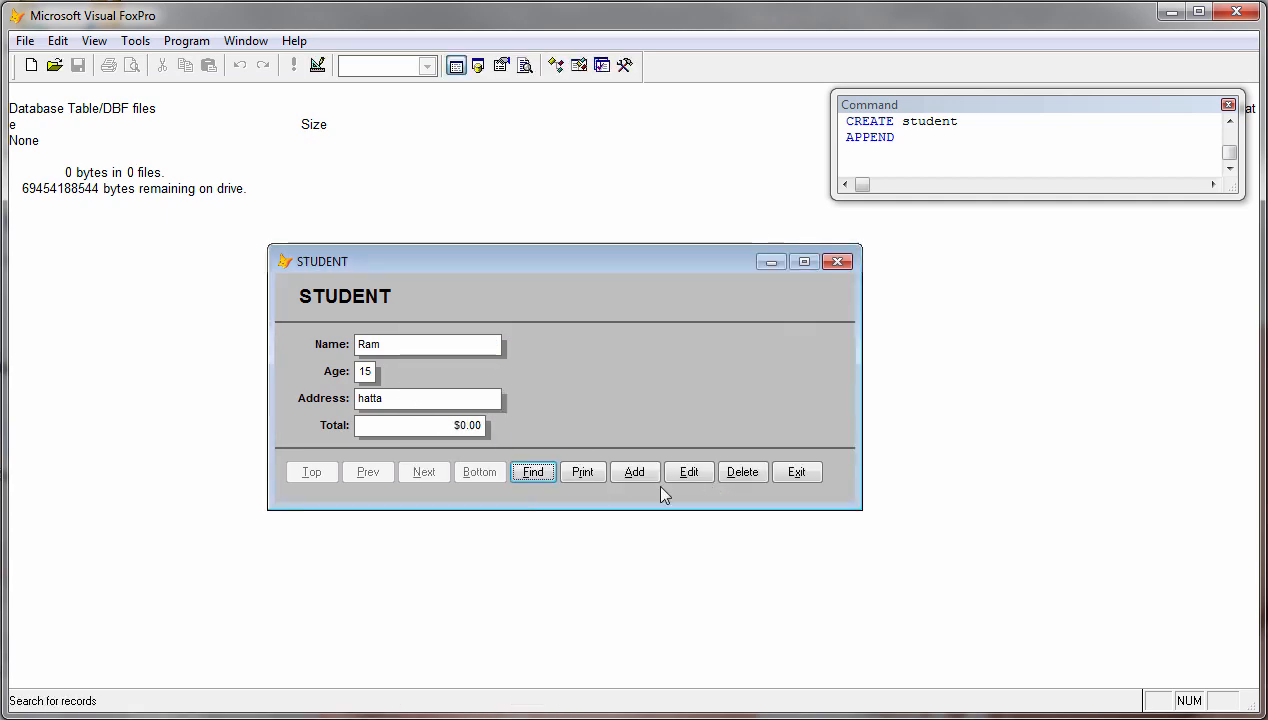
Step: Print the list of all Student table records from the form, saving it as the PDF Output on Students Drive (D:)
{"action": "left_click", "coordinate": [580, 476]}
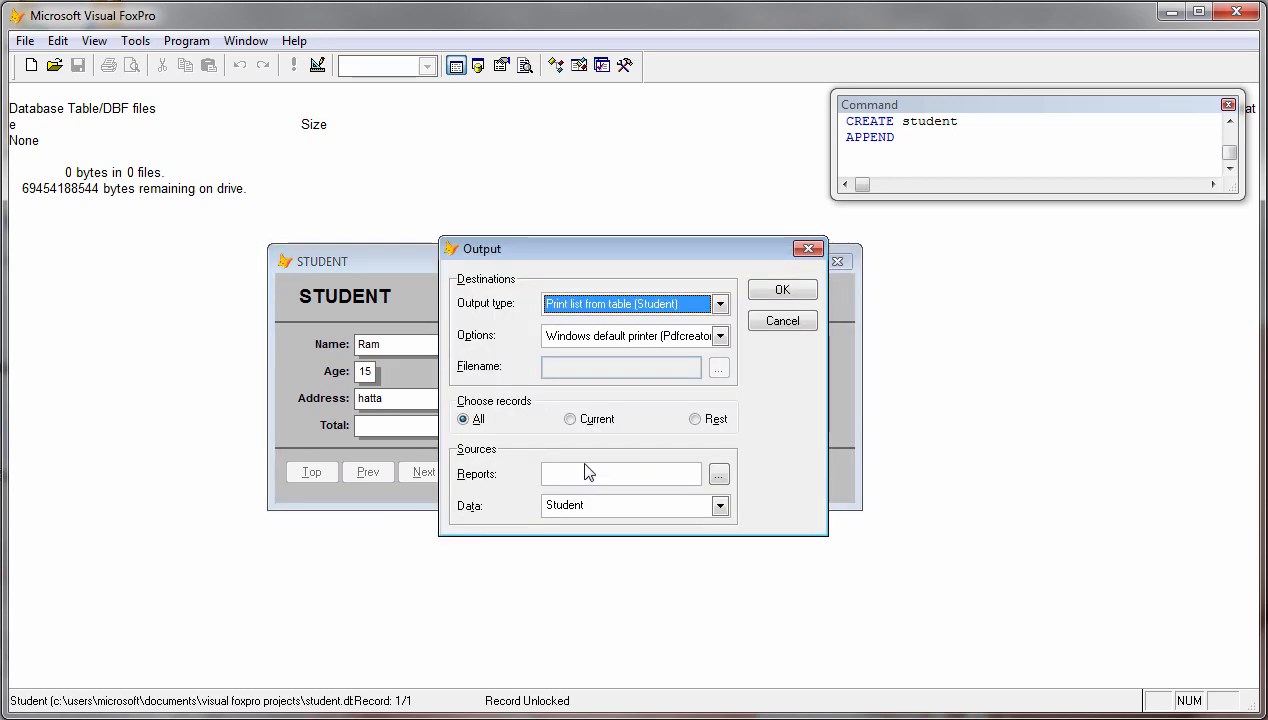
{"action": "left_click", "coordinate": [781, 290]}
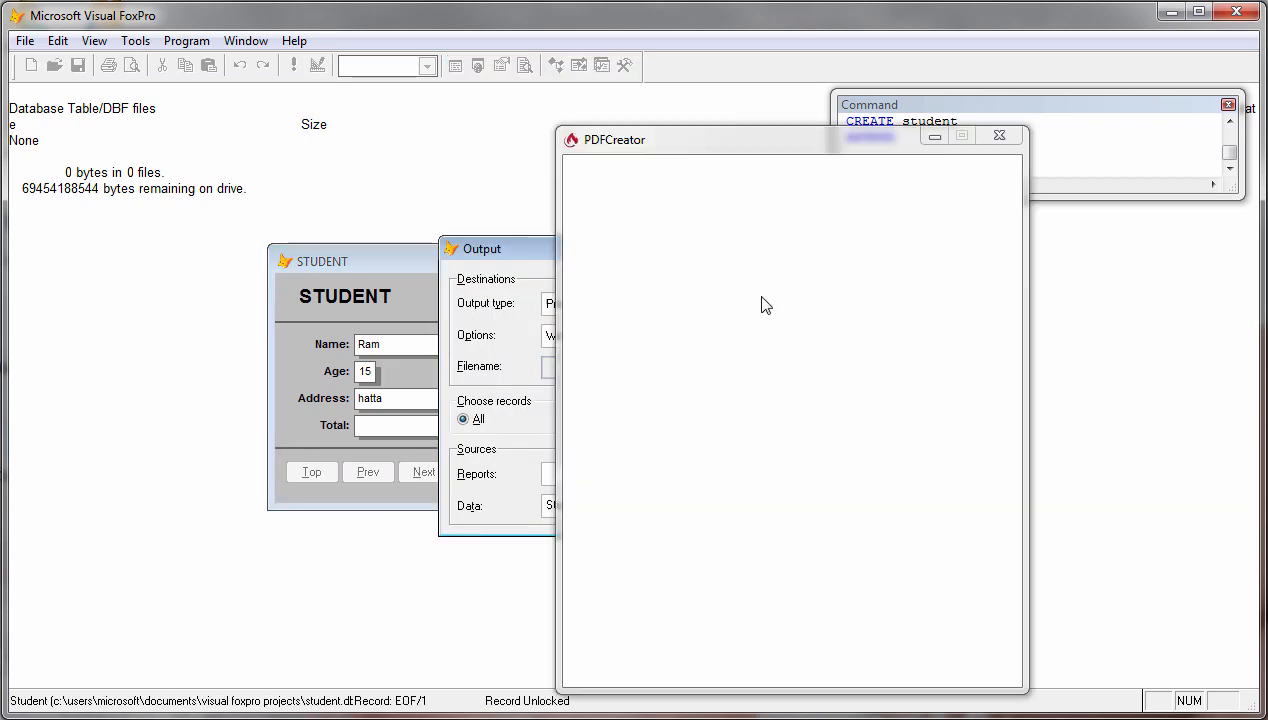
{"action": "left_click", "coordinate": [970, 598]}
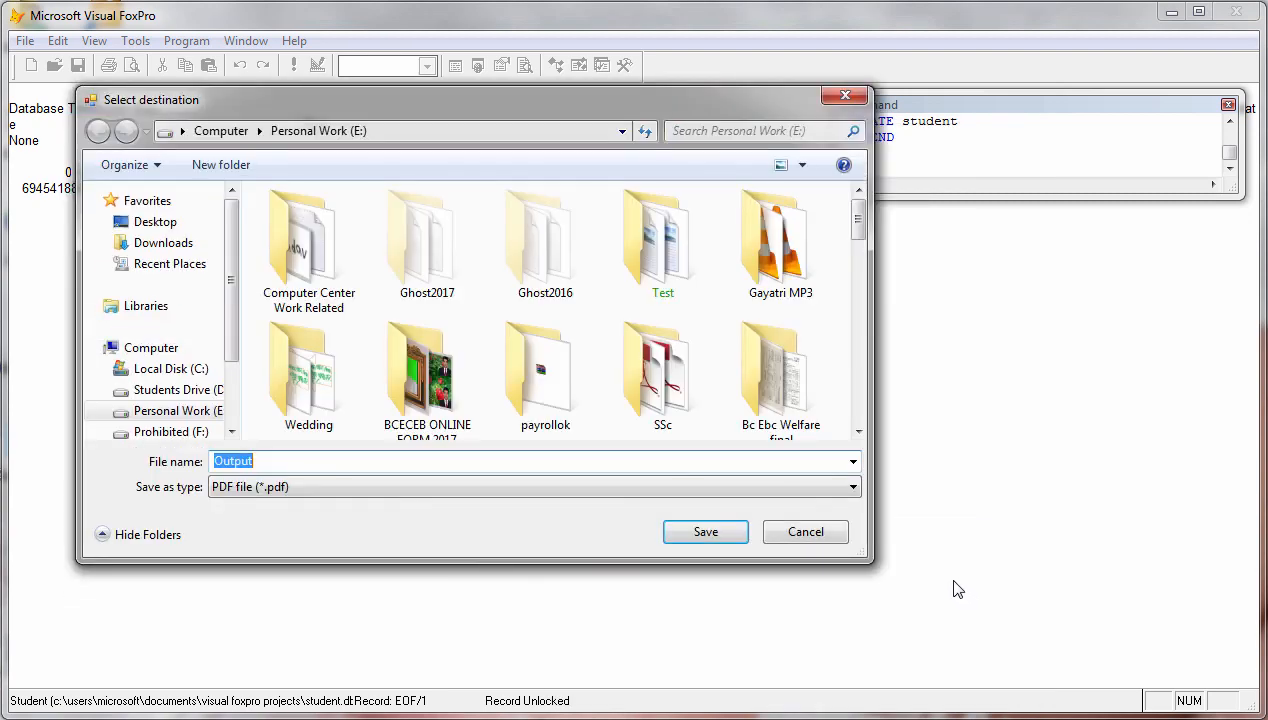
{"action": "left_click", "coordinate": [220, 131]}
{"action": "double_click", "coordinate": [588, 231]}
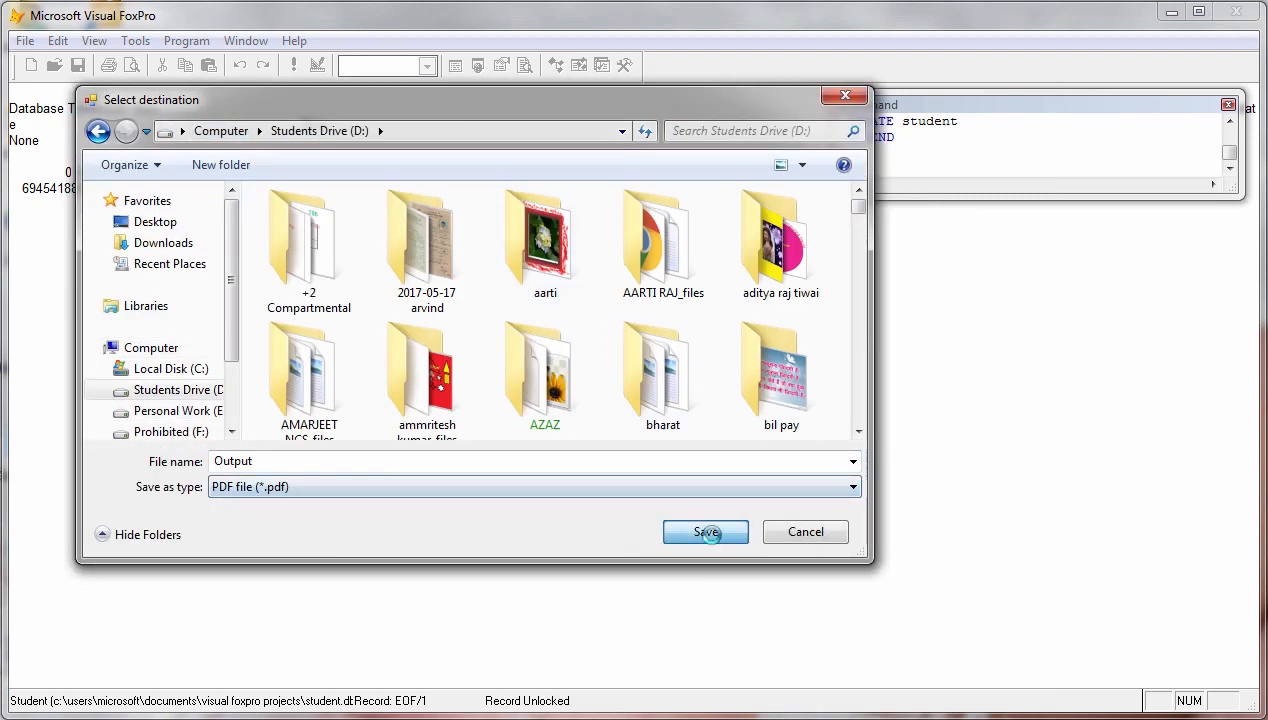
{"action": "left_click", "coordinate": [704, 531]}
{"action": "left_click", "coordinate": [849, 426]}
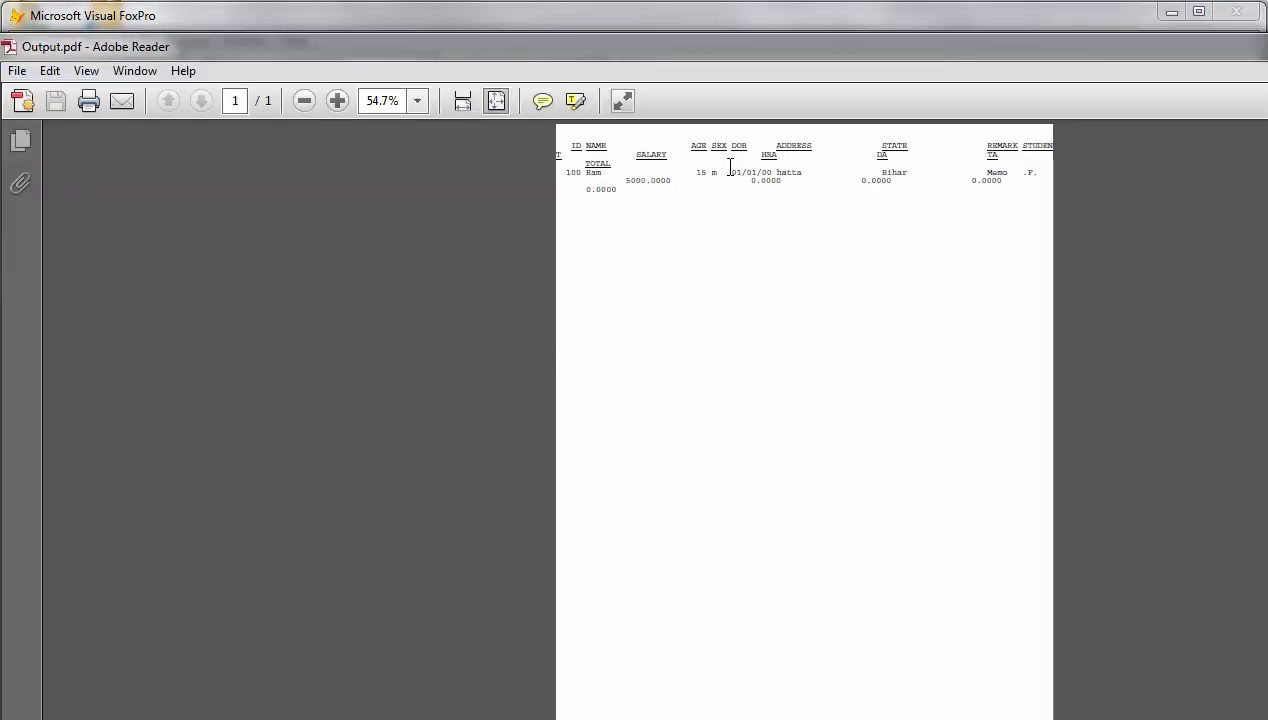
Step: Examine the printed student list at 150% zoom, close it, and exit the student form
{"action": "left_click", "coordinate": [417, 100]}
{"action": "left_click", "coordinate": [484, 259]}
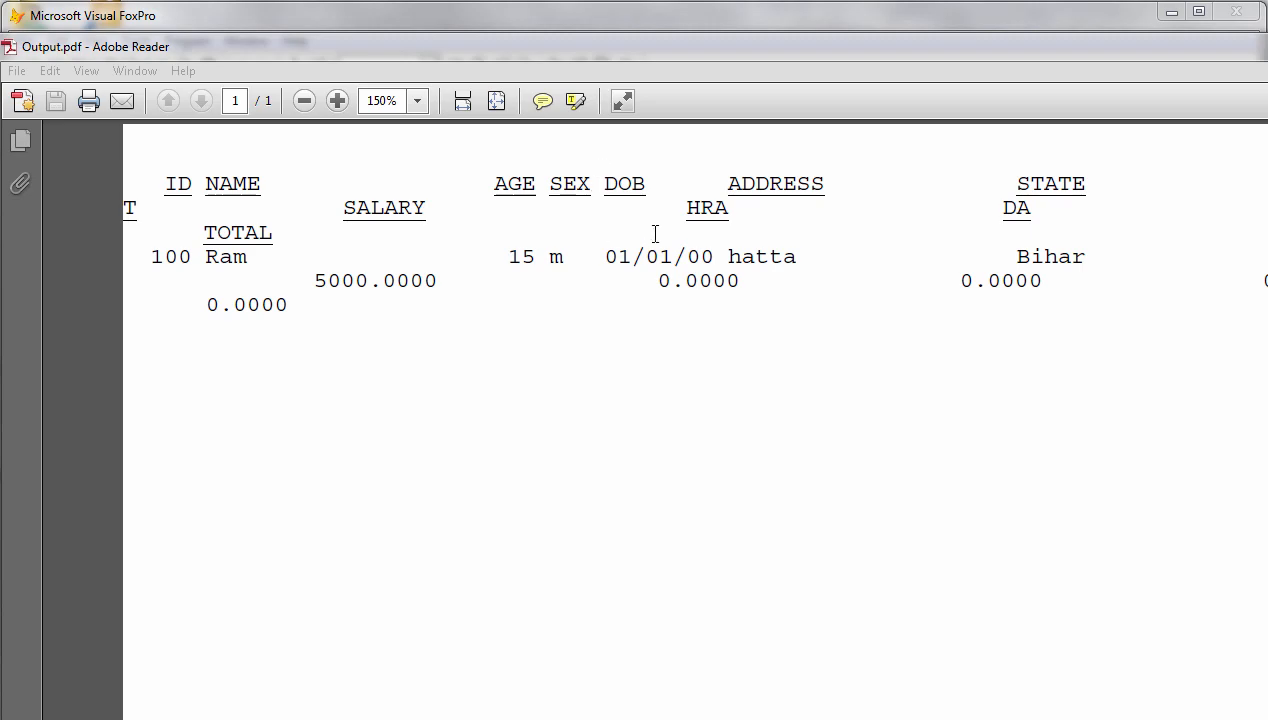
{"action": "key", "text": "alt+F4"}
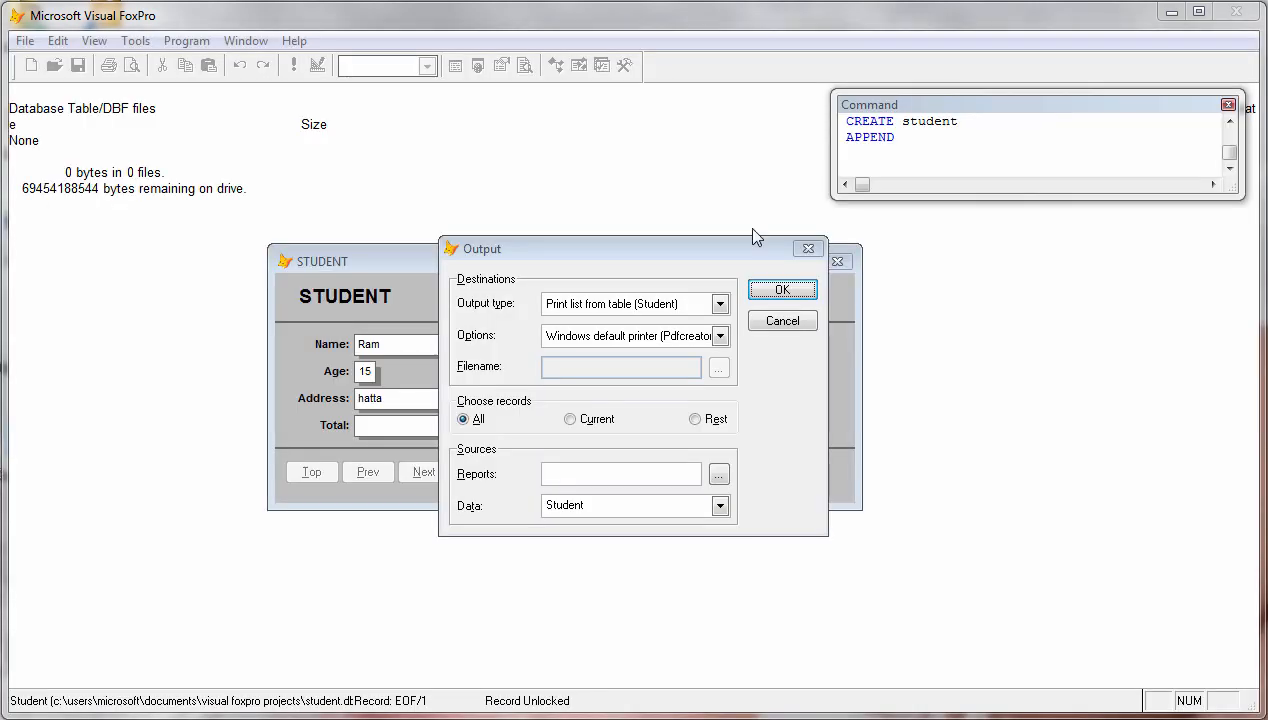
{"action": "left_click", "coordinate": [781, 317]}
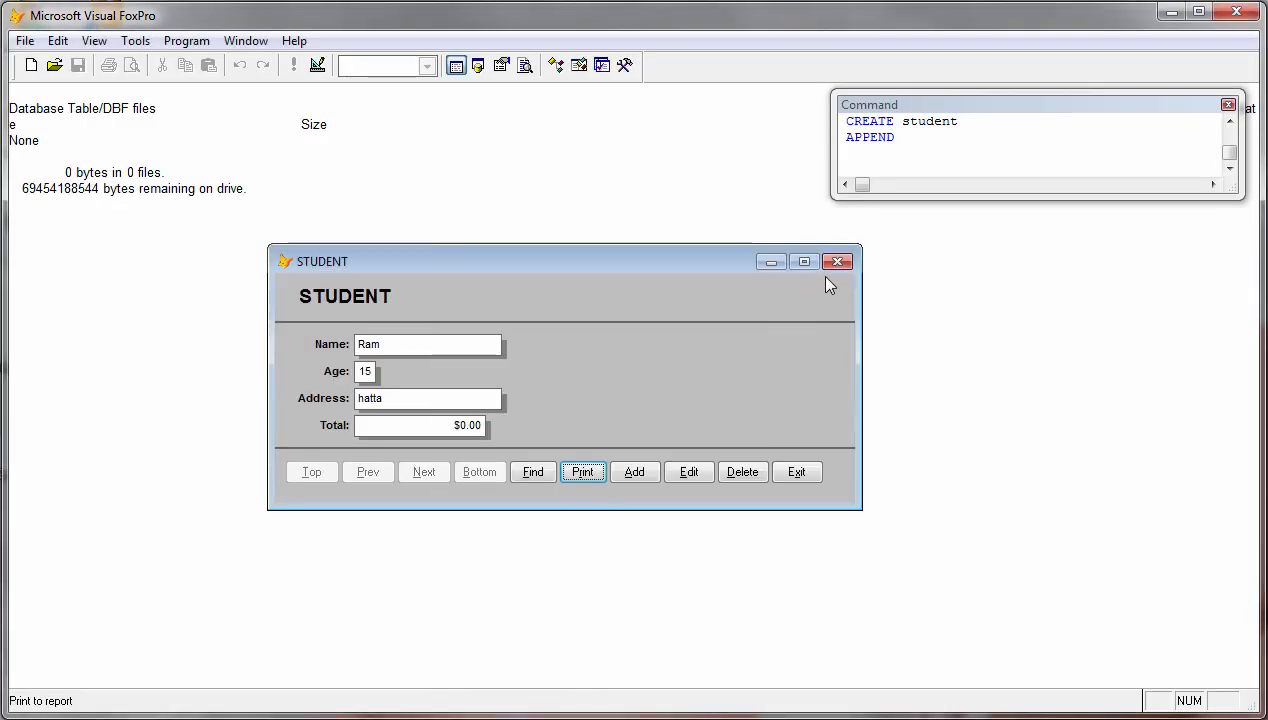
{"action": "left_click", "coordinate": [786, 473]}
Step: Start the single-table Report Wizard to build a report
{"action": "left_click", "coordinate": [192, 41]}
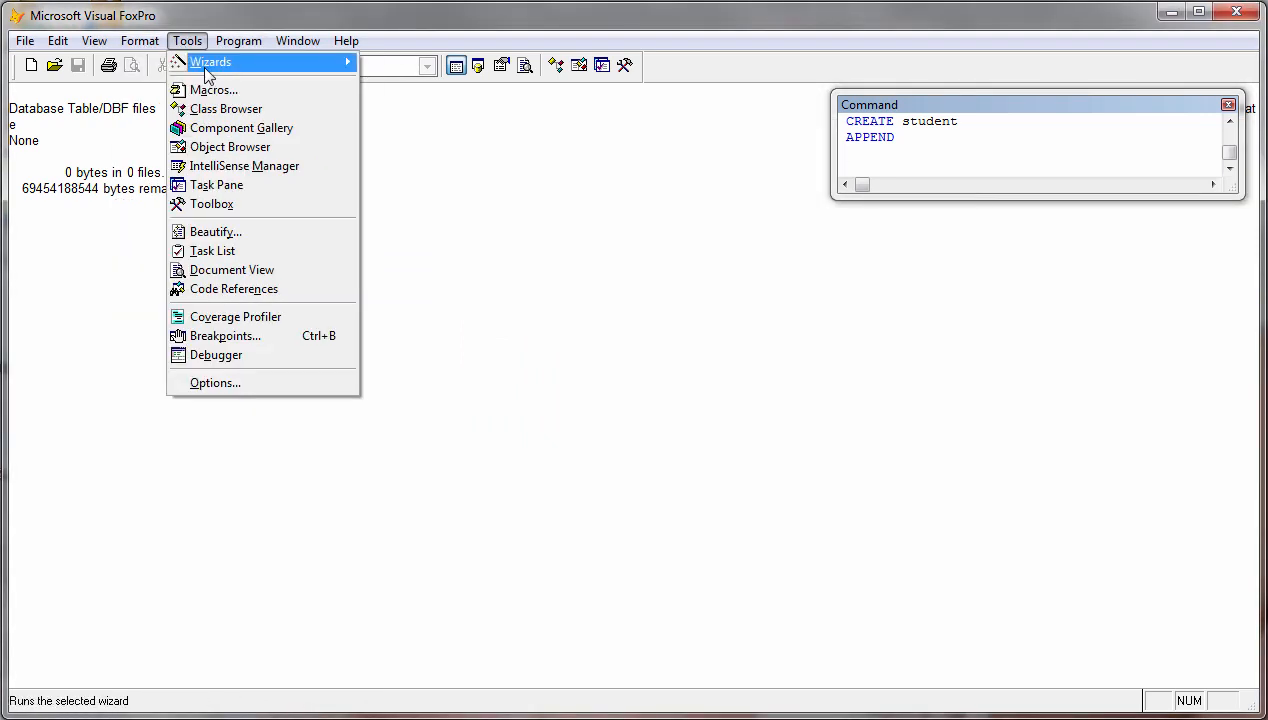
{"action": "mouse_move", "coordinate": [205, 67]}
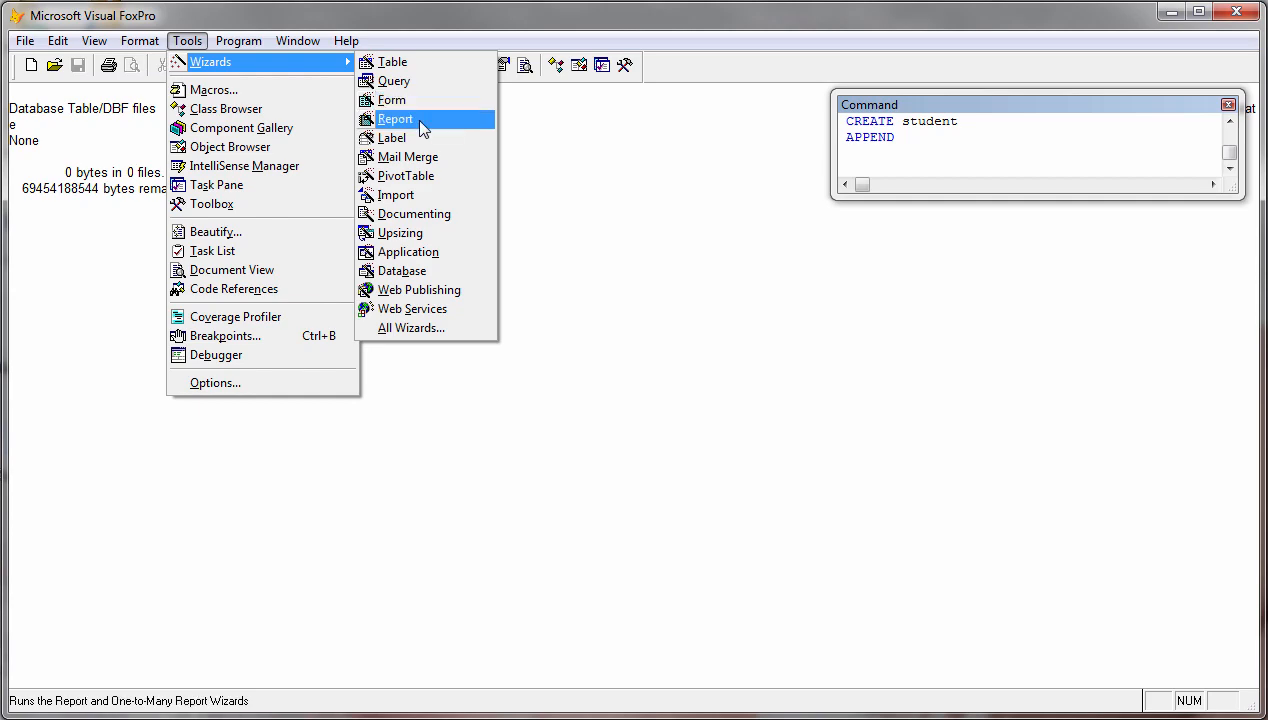
{"action": "left_click", "coordinate": [421, 124]}
{"action": "left_click", "coordinate": [541, 329]}
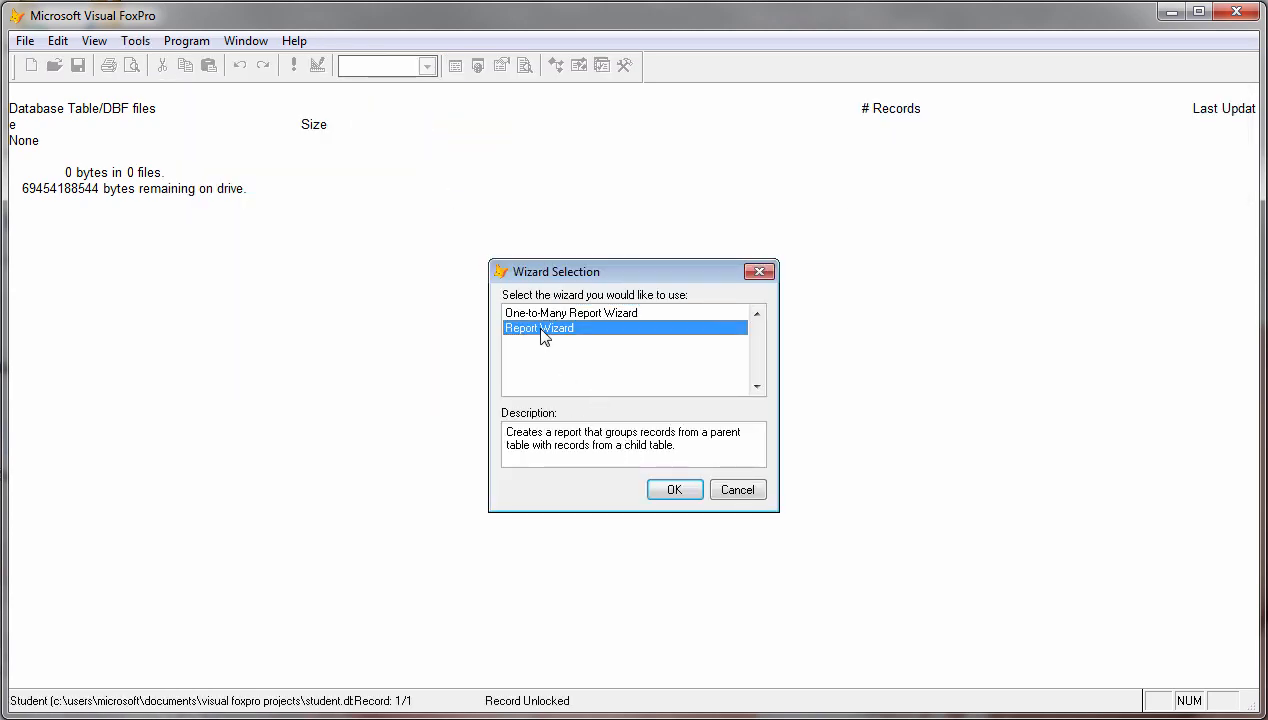
{"action": "left_click", "coordinate": [669, 487]}
Step: Include the Name, Age, Sex, Address and Total fields of the STUDENT table in the report
{"action": "left_click", "coordinate": [596, 420]}
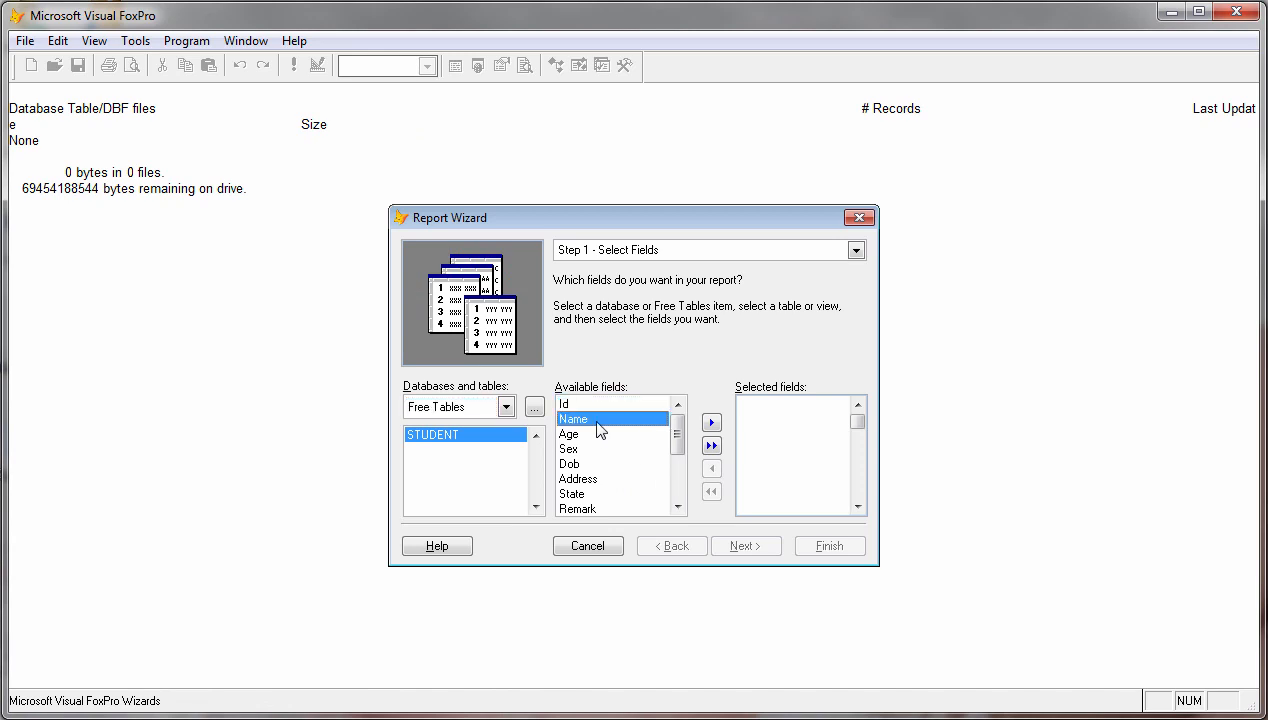
{"action": "left_click", "coordinate": [711, 422]}
{"action": "left_click", "coordinate": [711, 422]}
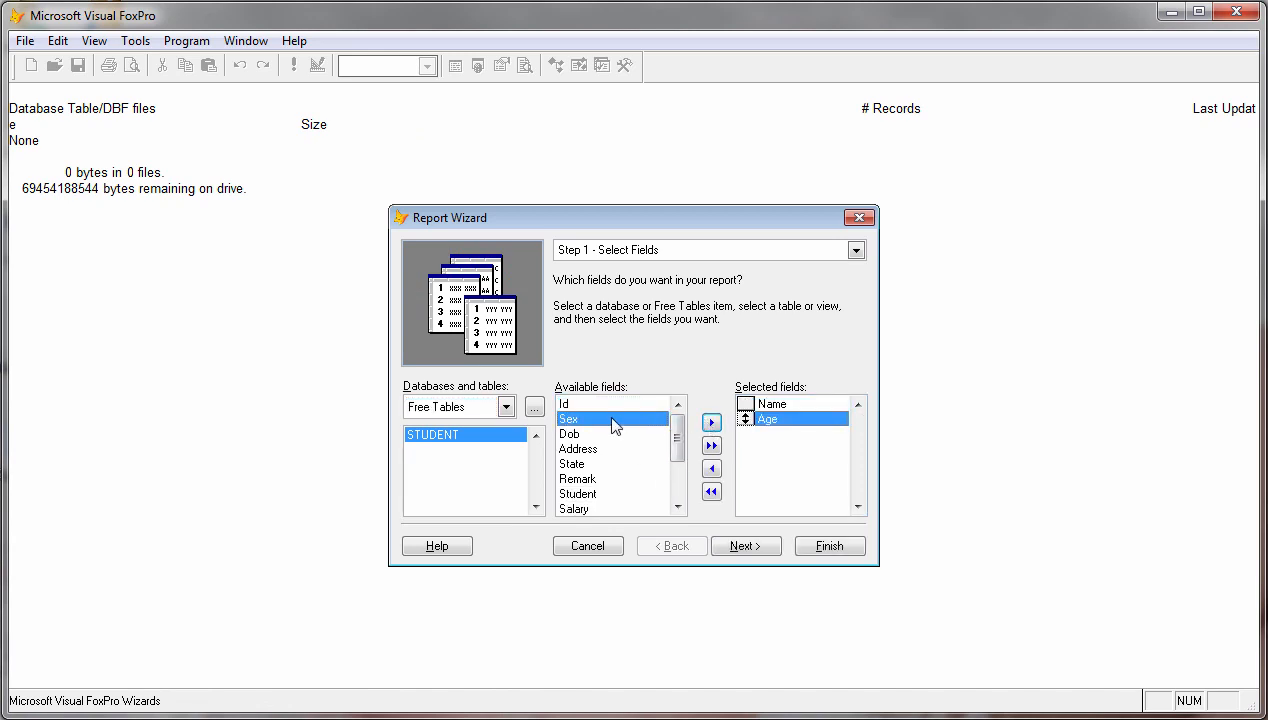
{"action": "left_click", "coordinate": [711, 422]}
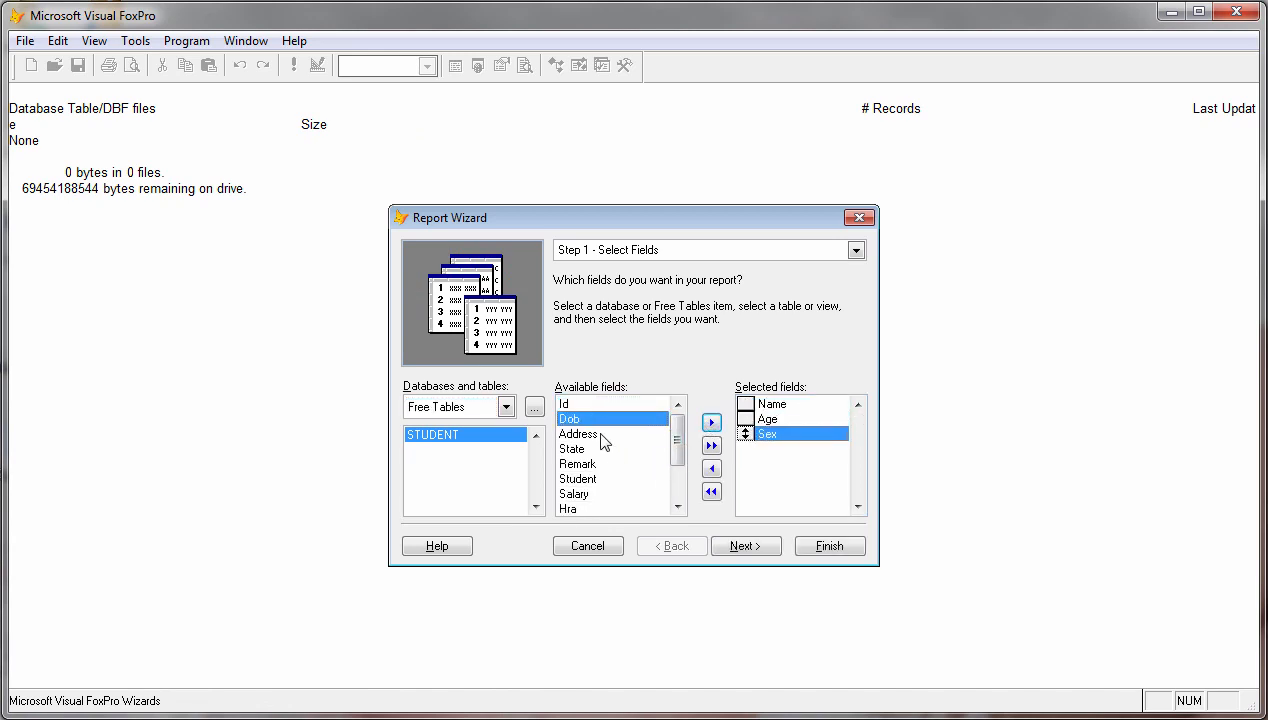
{"action": "left_click", "coordinate": [596, 434]}
{"action": "left_click", "coordinate": [711, 422]}
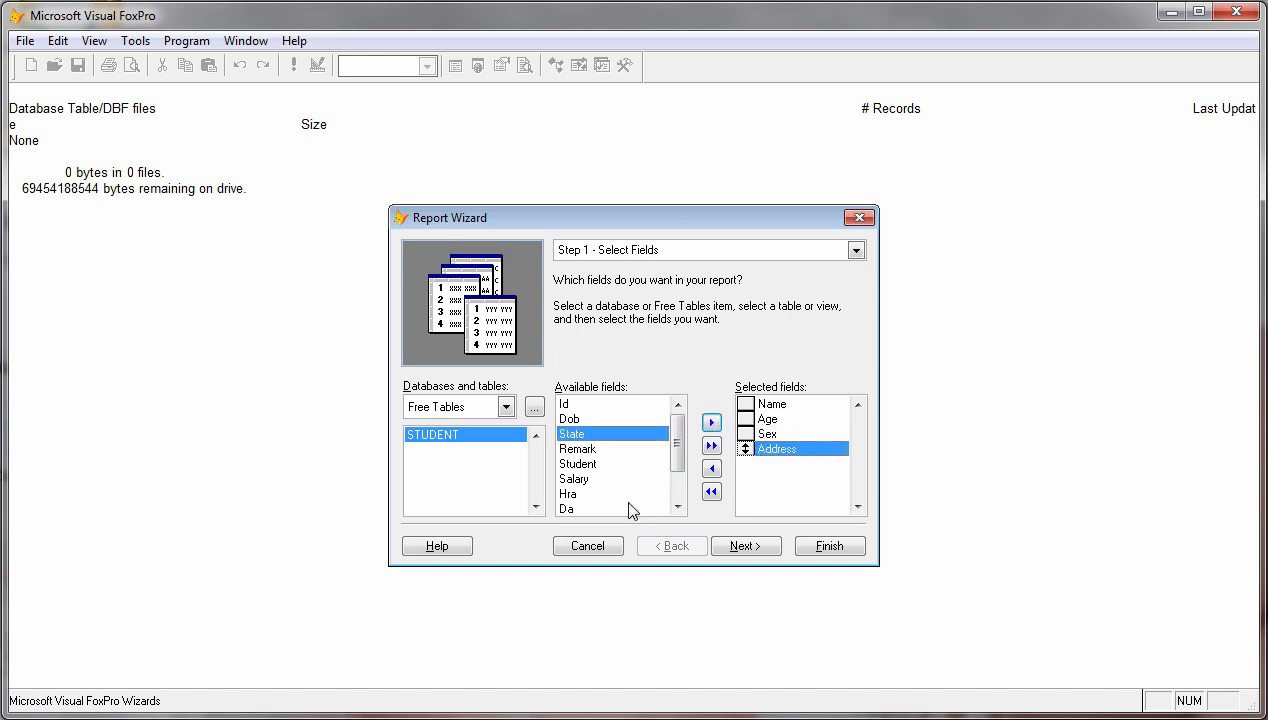
{"action": "left_click_drag", "start_coordinate": [676, 439], "coordinate": [671, 520]}
{"action": "left_click", "coordinate": [596, 494]}
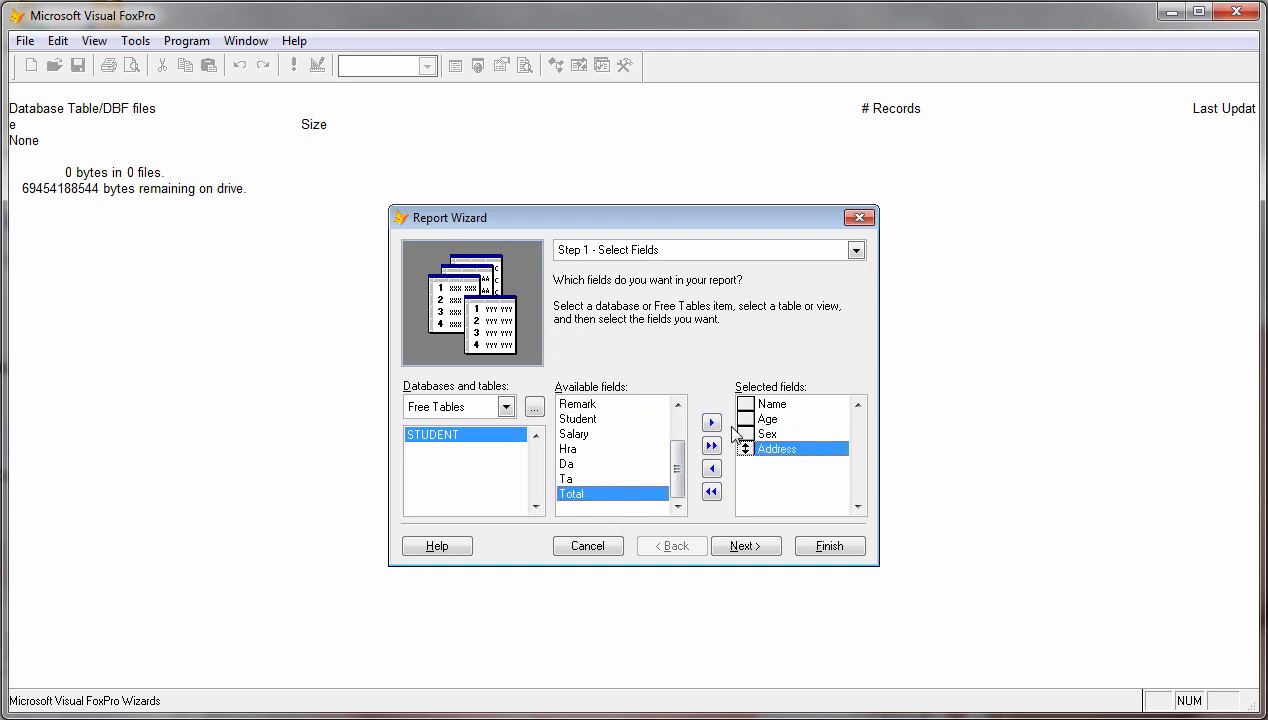
{"action": "left_click", "coordinate": [711, 422]}
Step: Keep the report's default grouping, style and layout, and sort its records by Name in ascending order
{"action": "left_click", "coordinate": [764, 548]}
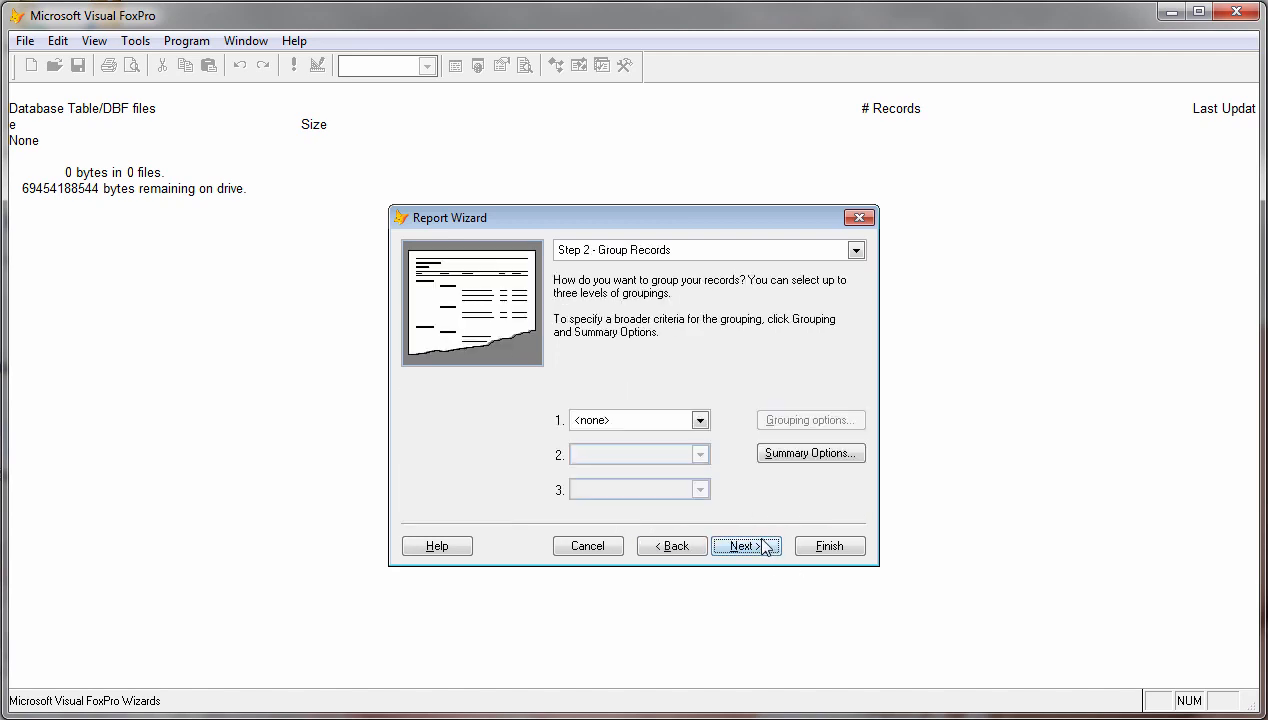
{"action": "left_click", "coordinate": [762, 548]}
{"action": "left_click", "coordinate": [759, 548]}
{"action": "left_click", "coordinate": [759, 548]}
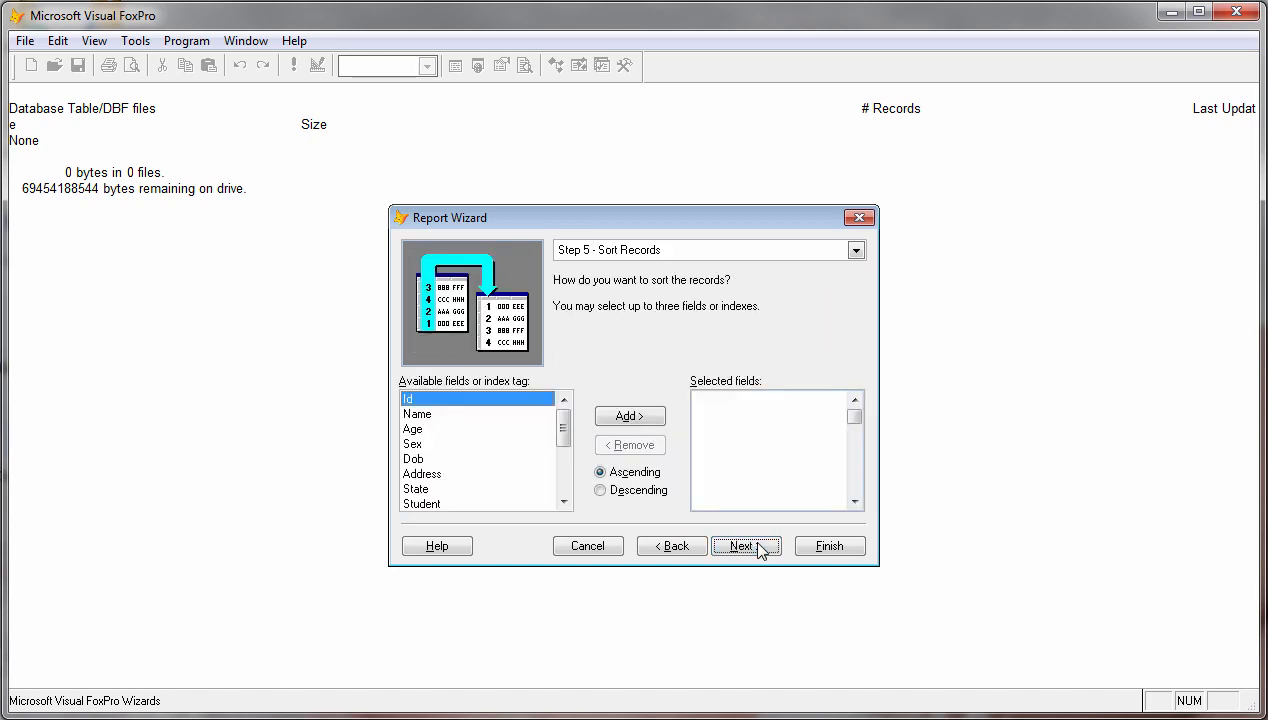
{"action": "left_click", "coordinate": [484, 413]}
{"action": "left_click", "coordinate": [628, 416]}
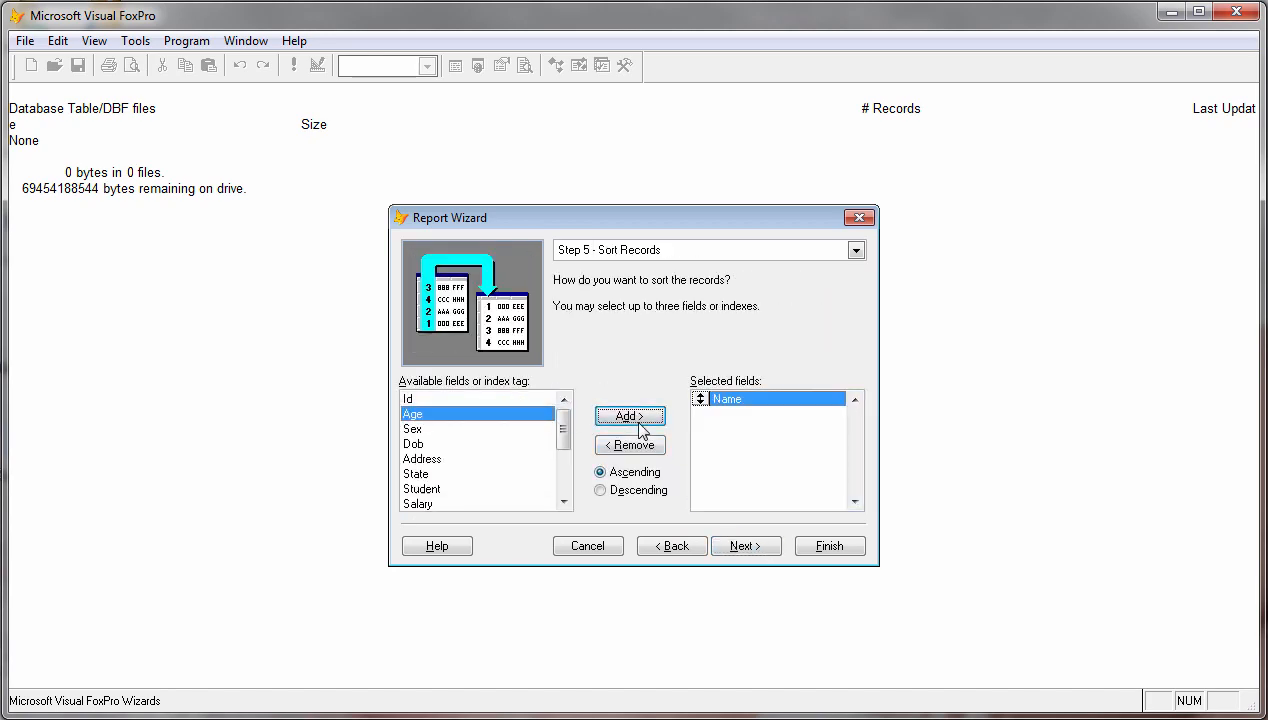
{"action": "left_click", "coordinate": [760, 546]}
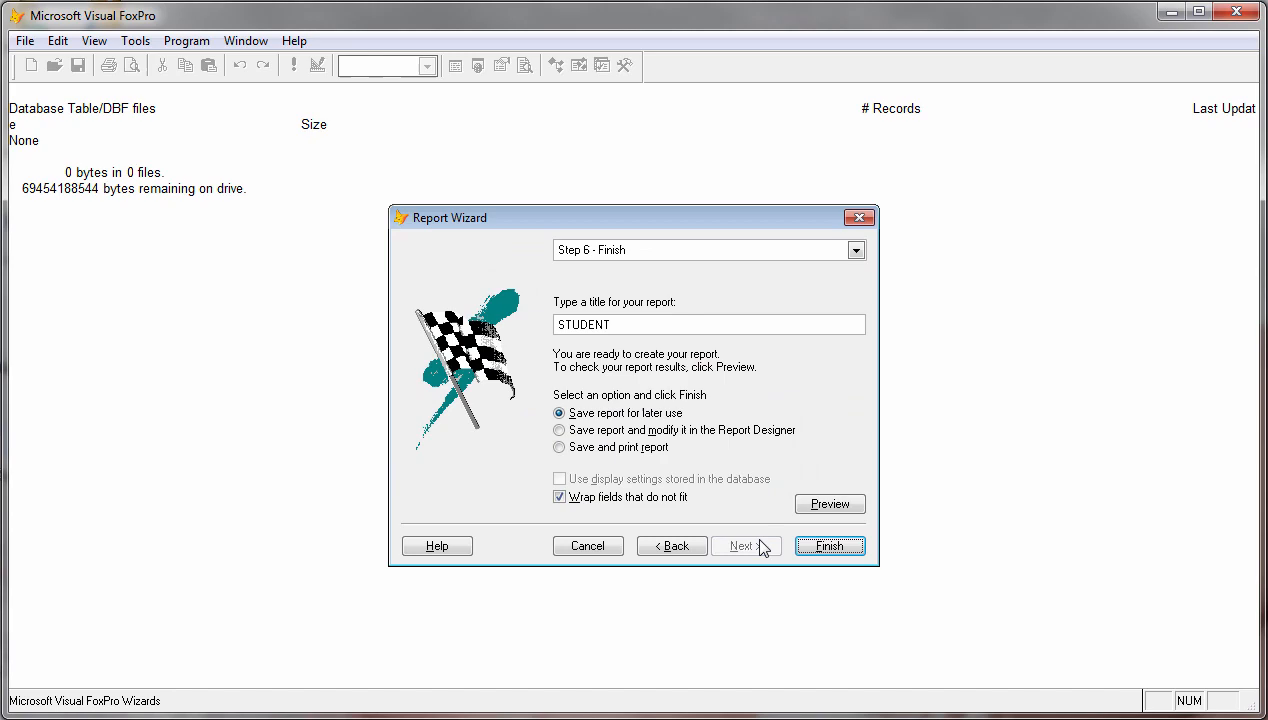
Step: Finish the report with Save and print report, saving it as student and its printed PDF on Students Drive (D:)
{"action": "left_click", "coordinate": [616, 450]}
{"action": "left_click", "coordinate": [834, 547]}
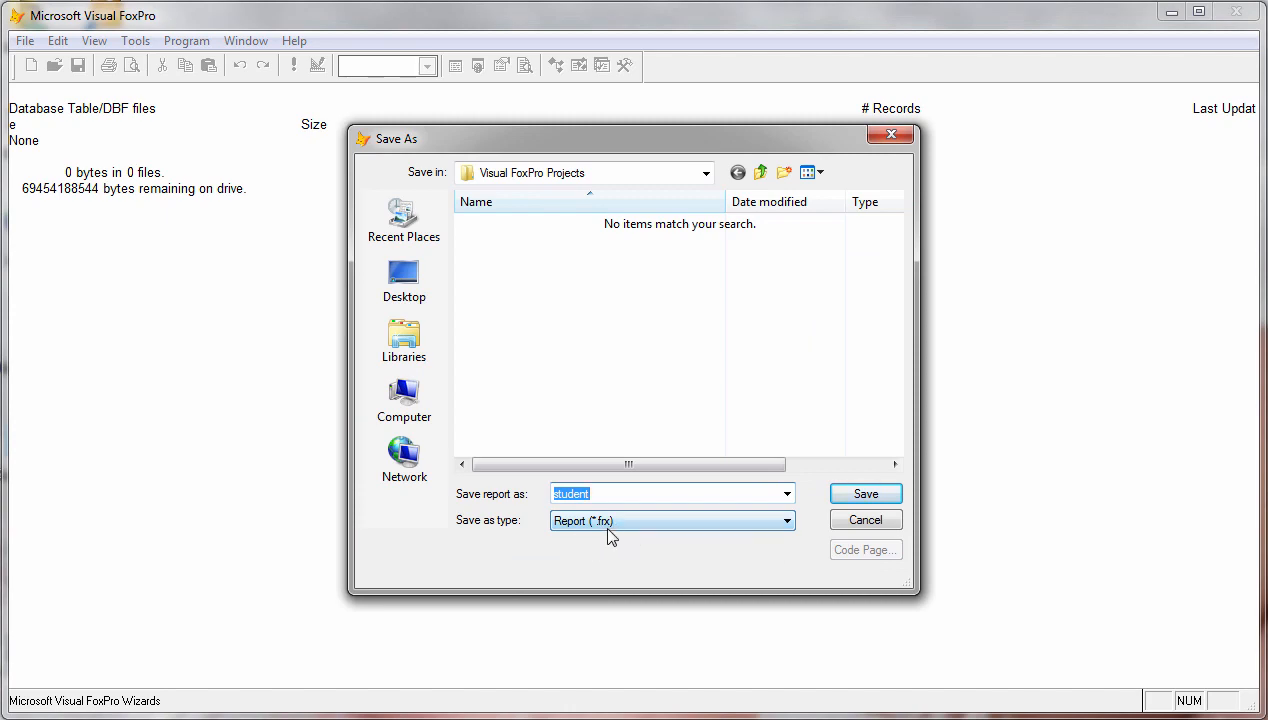
{"action": "left_click", "coordinate": [864, 494]}
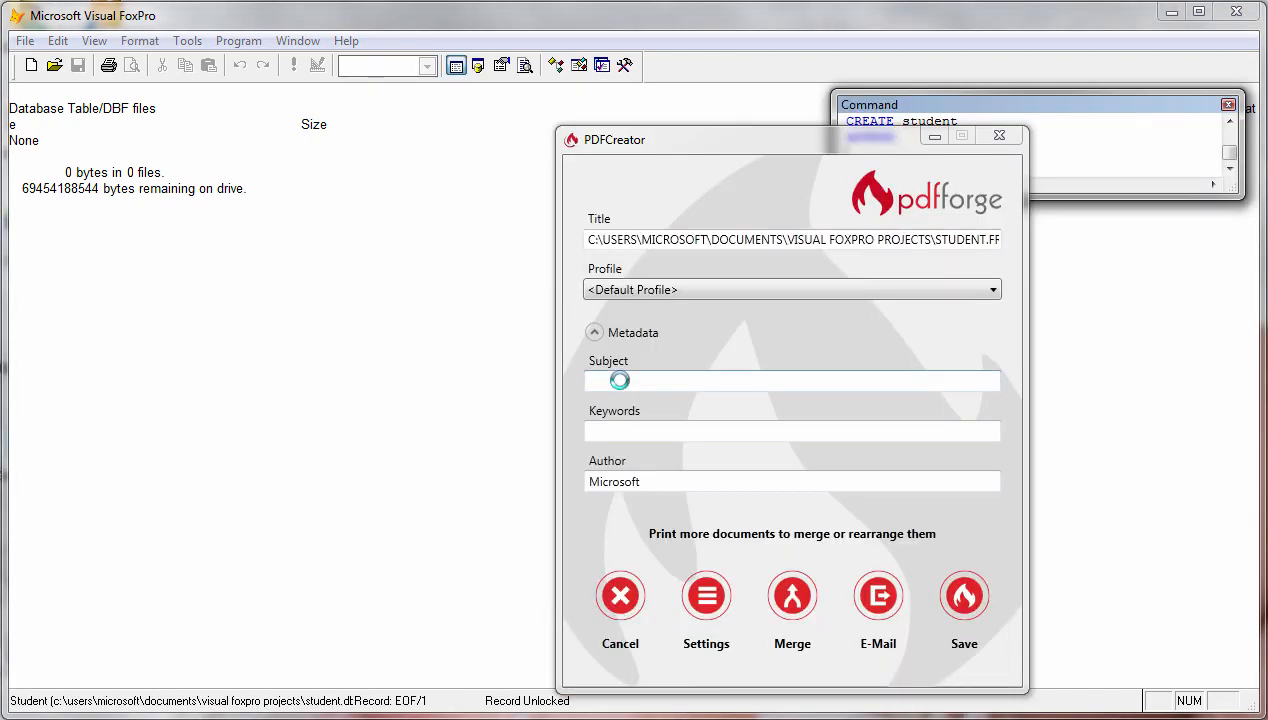
{"action": "left_click", "coordinate": [955, 585]}
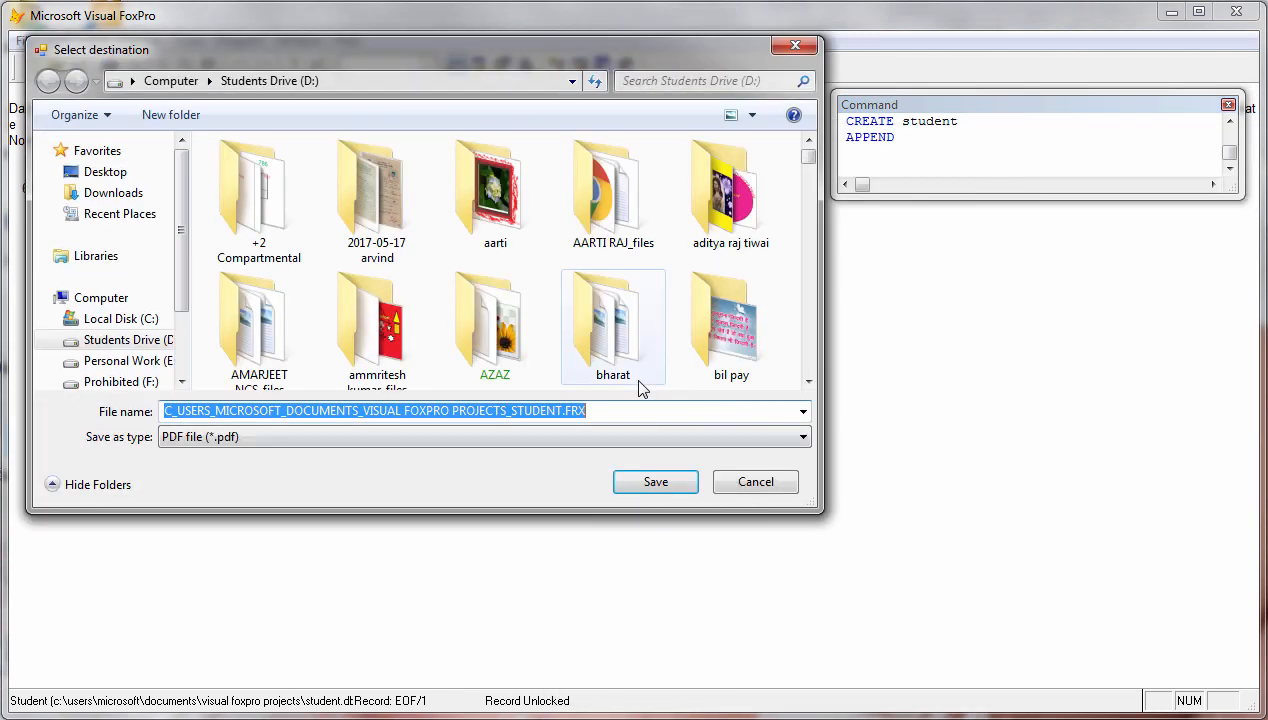
{"action": "left_click", "coordinate": [650, 482]}
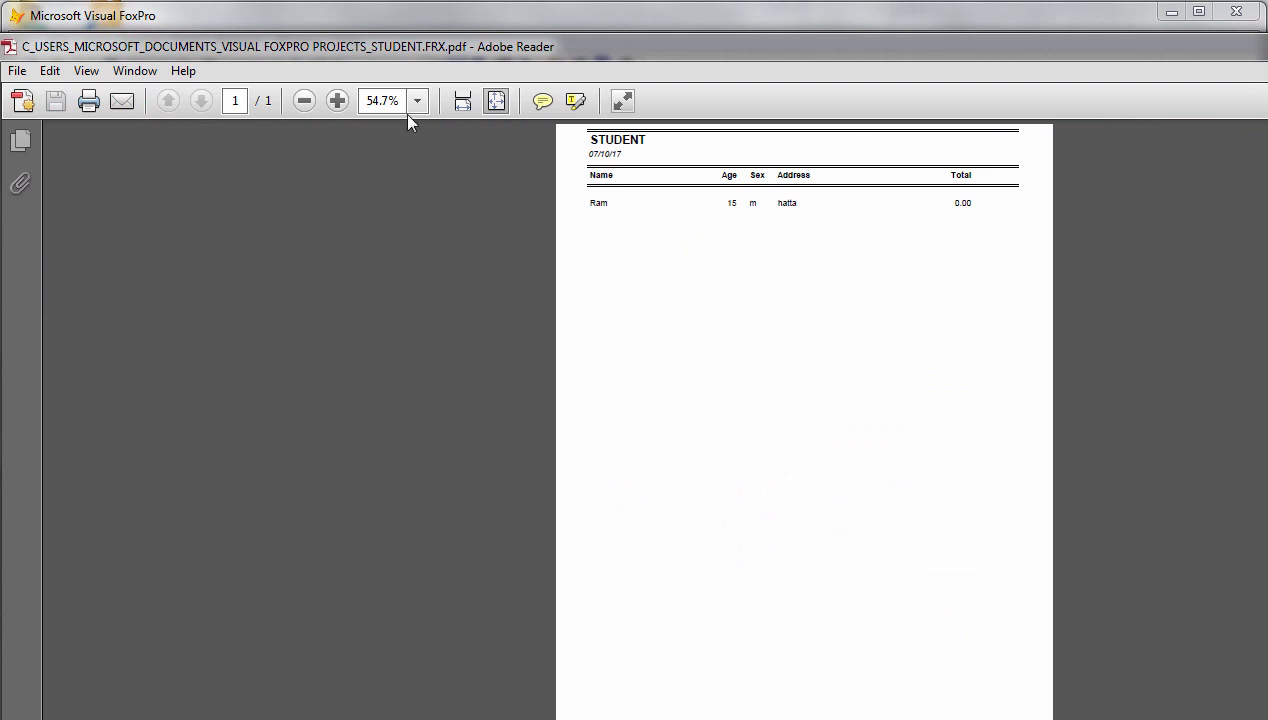
Step: Examine the printed student report at 125% zoom and close the PDF
{"action": "left_click", "coordinate": [337, 101]}
{"action": "left_click", "coordinate": [337, 101]}
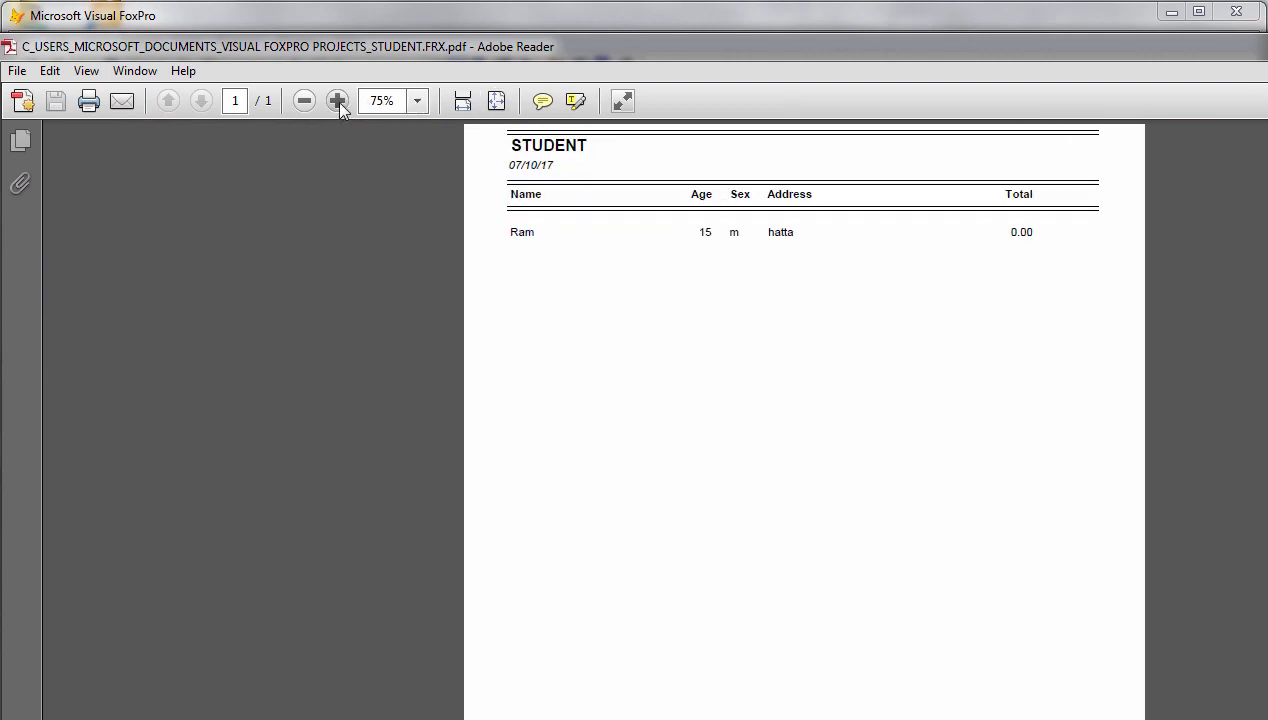
{"action": "left_click", "coordinate": [337, 101]}
{"action": "left_click", "coordinate": [337, 101]}
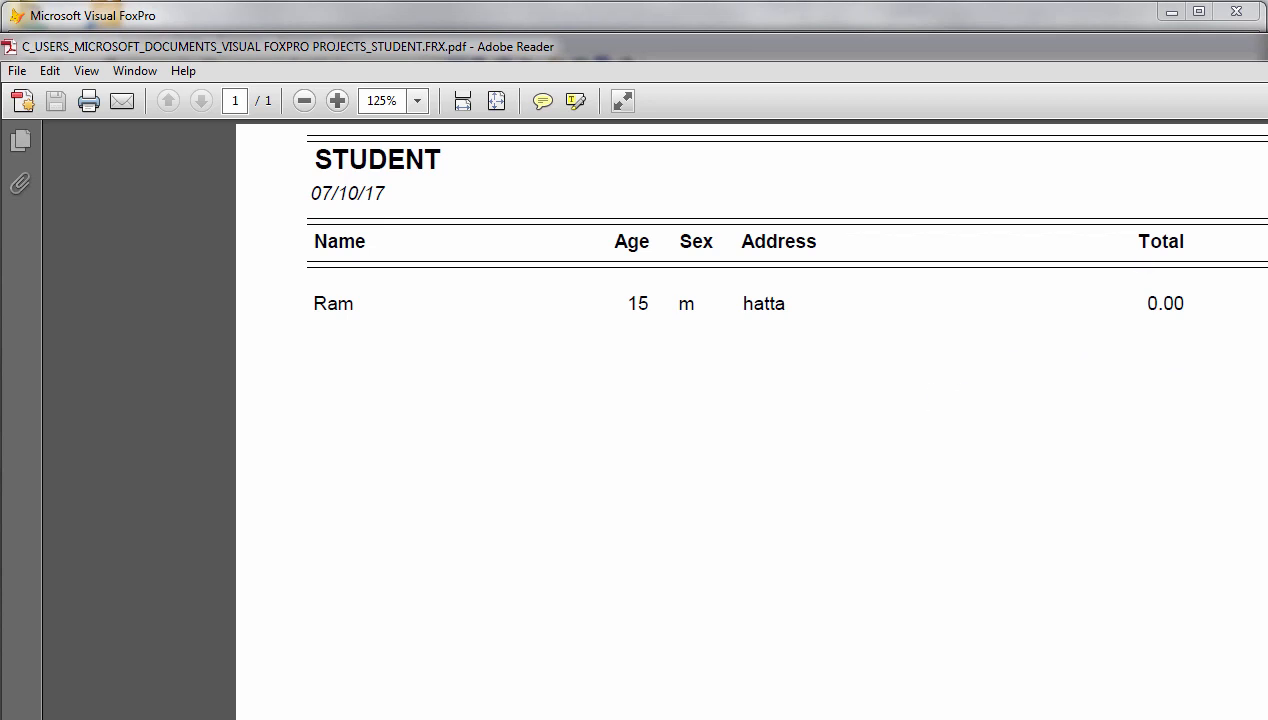
{"action": "key", "text": "alt+F4"}
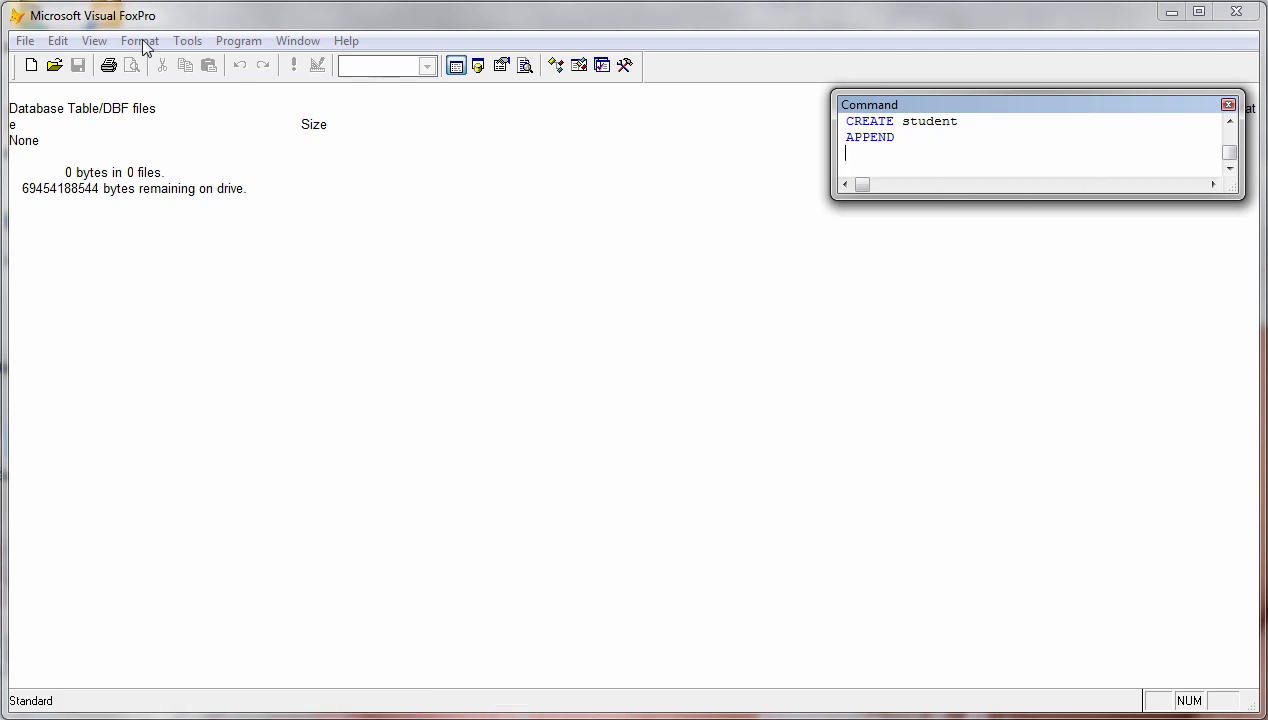
Step: Start the Query Wizard from the available query-type wizards
{"action": "left_click", "coordinate": [185, 41]}
{"action": "mouse_move", "coordinate": [222, 68]}
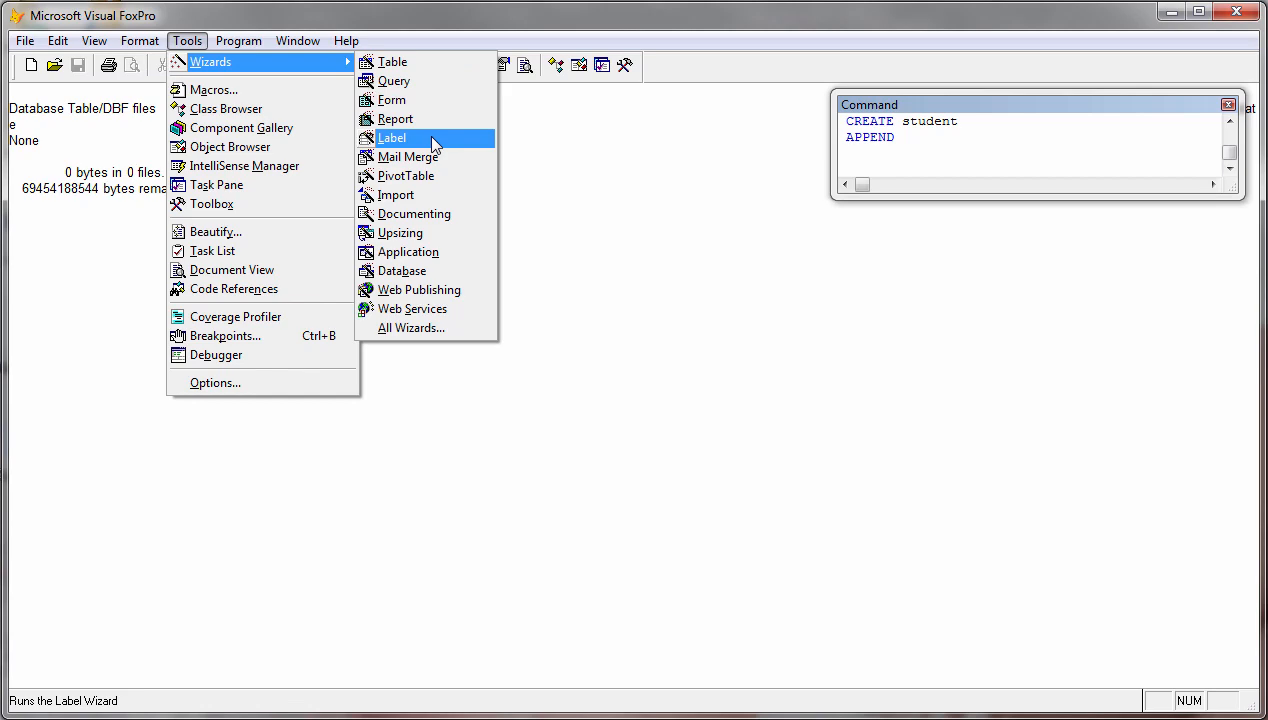
{"action": "left_click", "coordinate": [407, 81]}
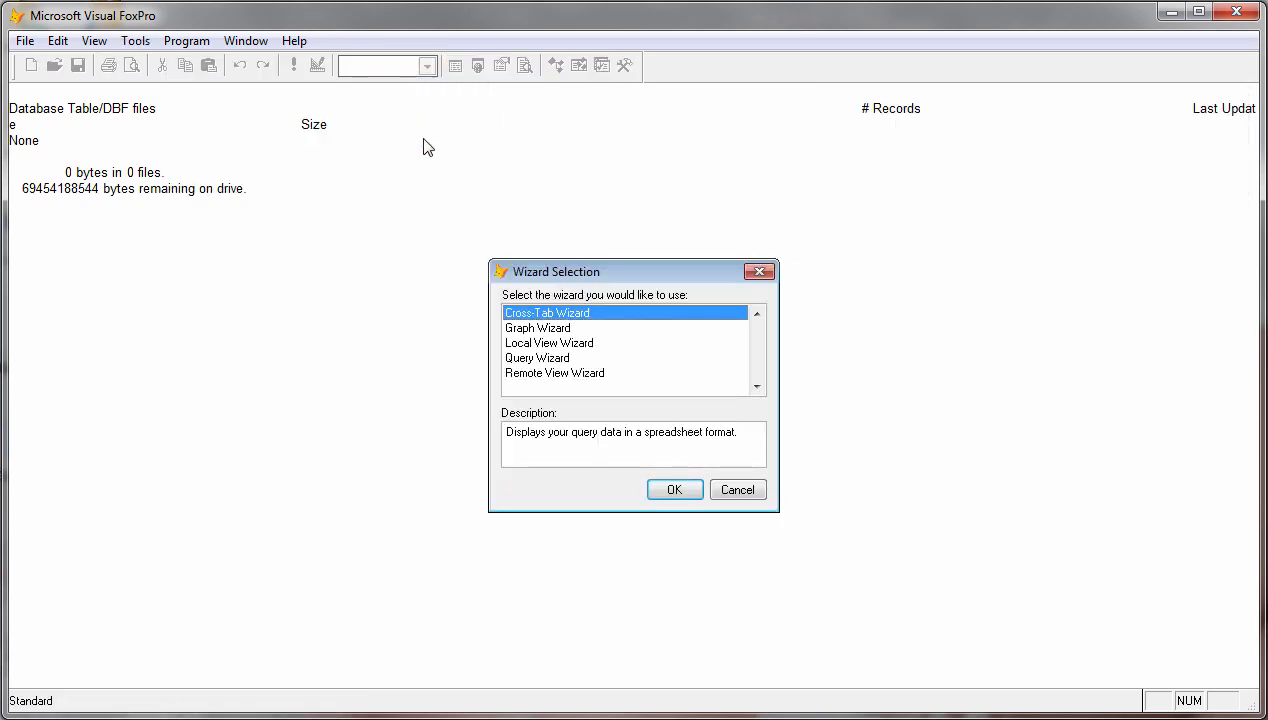
{"action": "left_click", "coordinate": [558, 358]}
{"action": "left_click", "coordinate": [660, 490]}
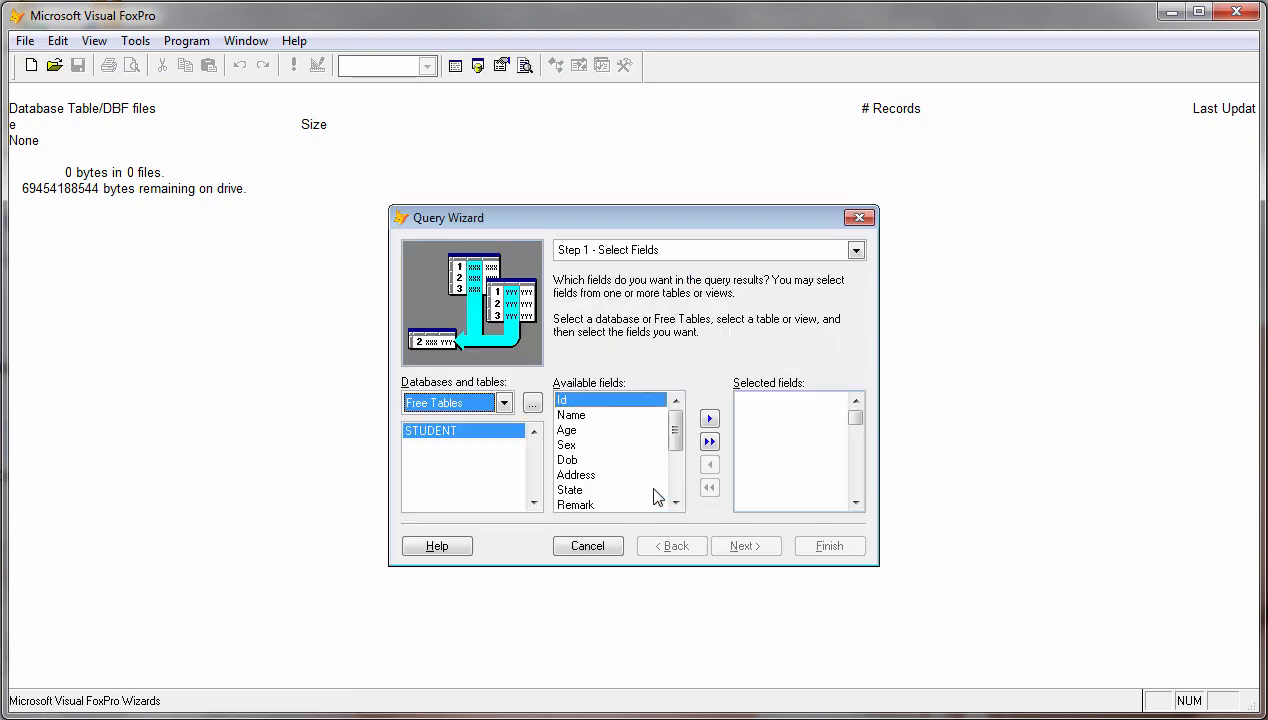
Step: Include the Name and Address fields of the STUDENT table in the query
{"action": "left_click", "coordinate": [581, 416]}
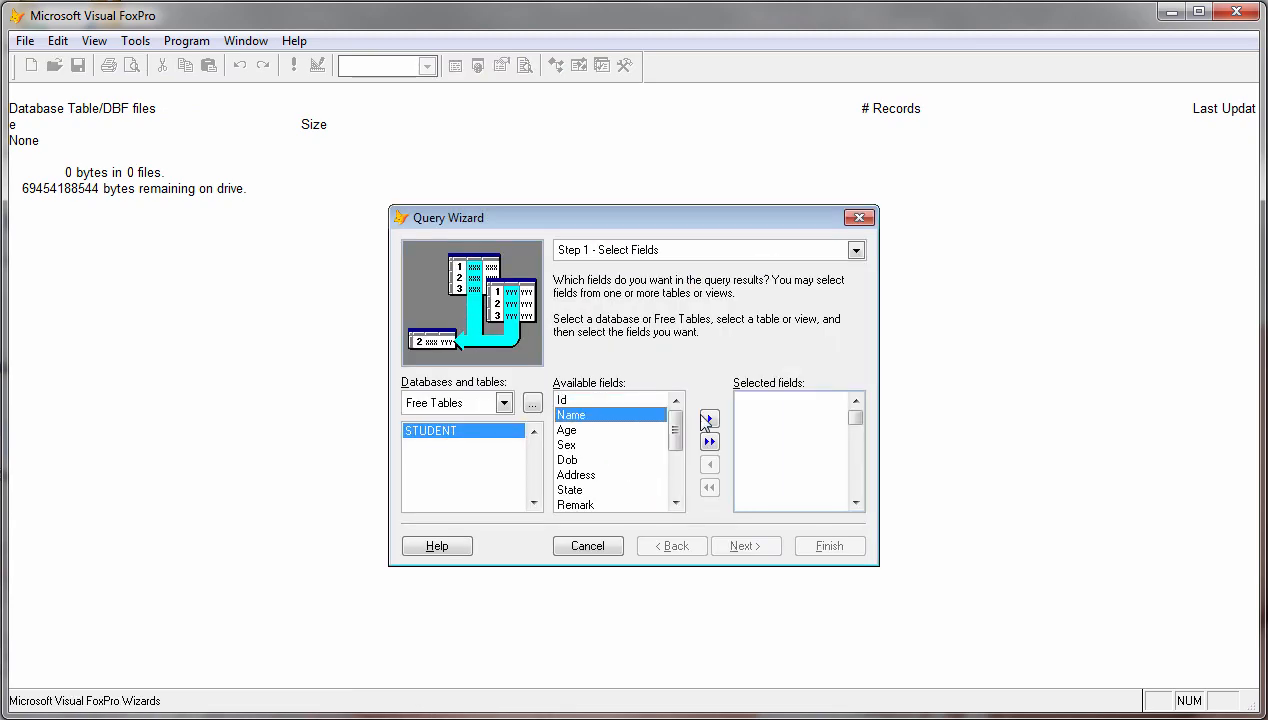
{"action": "left_click", "coordinate": [707, 419]}
{"action": "left_click", "coordinate": [596, 460]}
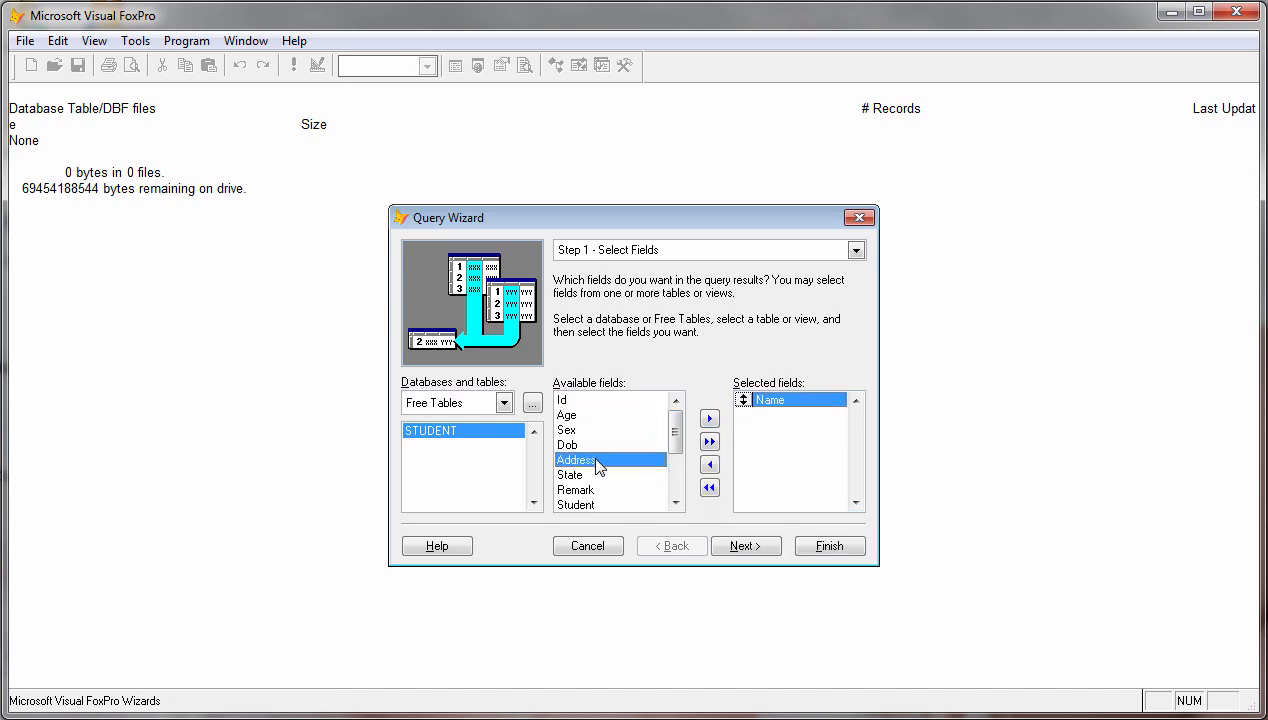
{"action": "left_click", "coordinate": [709, 418]}
Step: Leave the query unfiltered, sort it by Name and Address in ascending order, and proceed to limiting records
{"action": "left_click", "coordinate": [746, 545]}
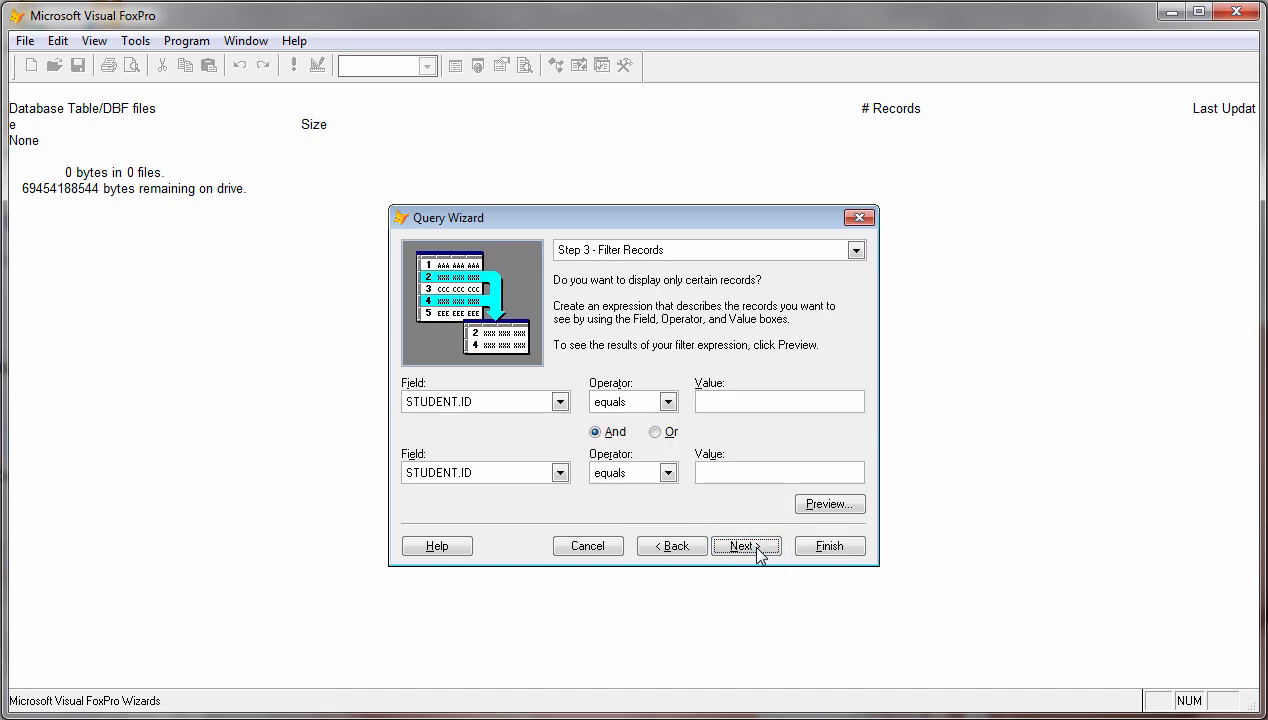
{"action": "left_click", "coordinate": [745, 545]}
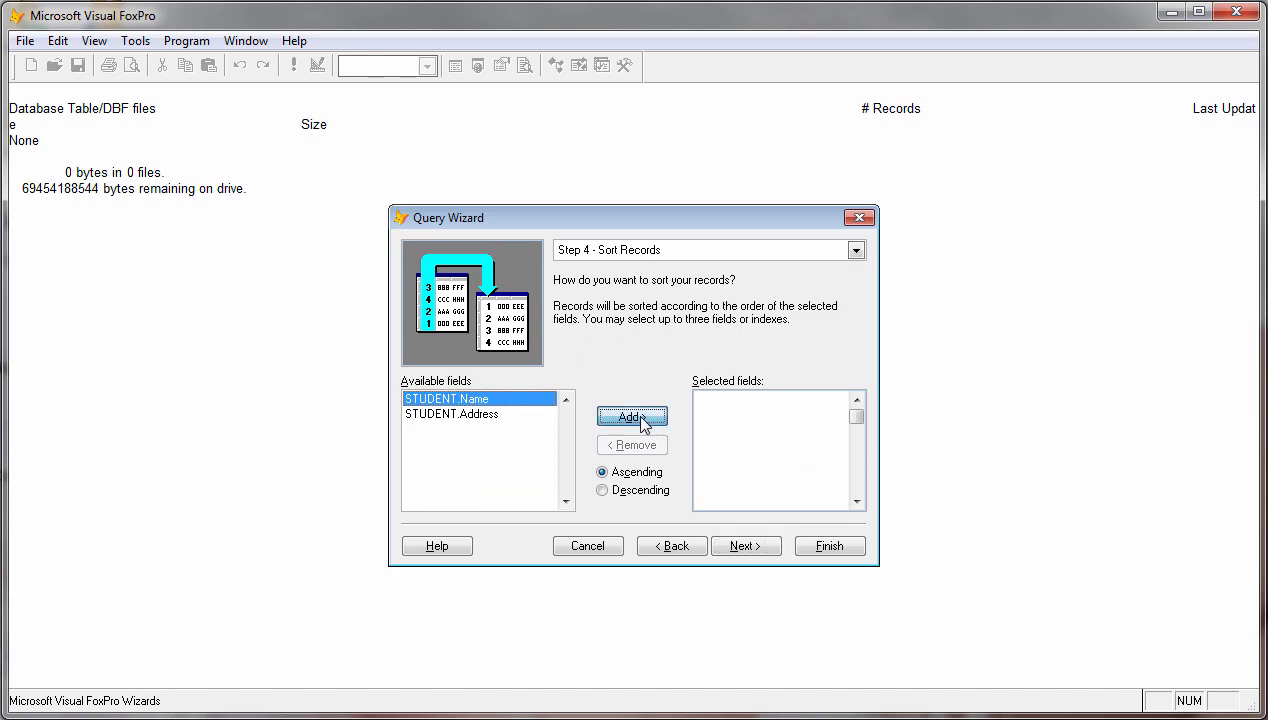
{"action": "left_click", "coordinate": [640, 420]}
{"action": "left_click", "coordinate": [640, 420]}
{"action": "left_click", "coordinate": [758, 549]}
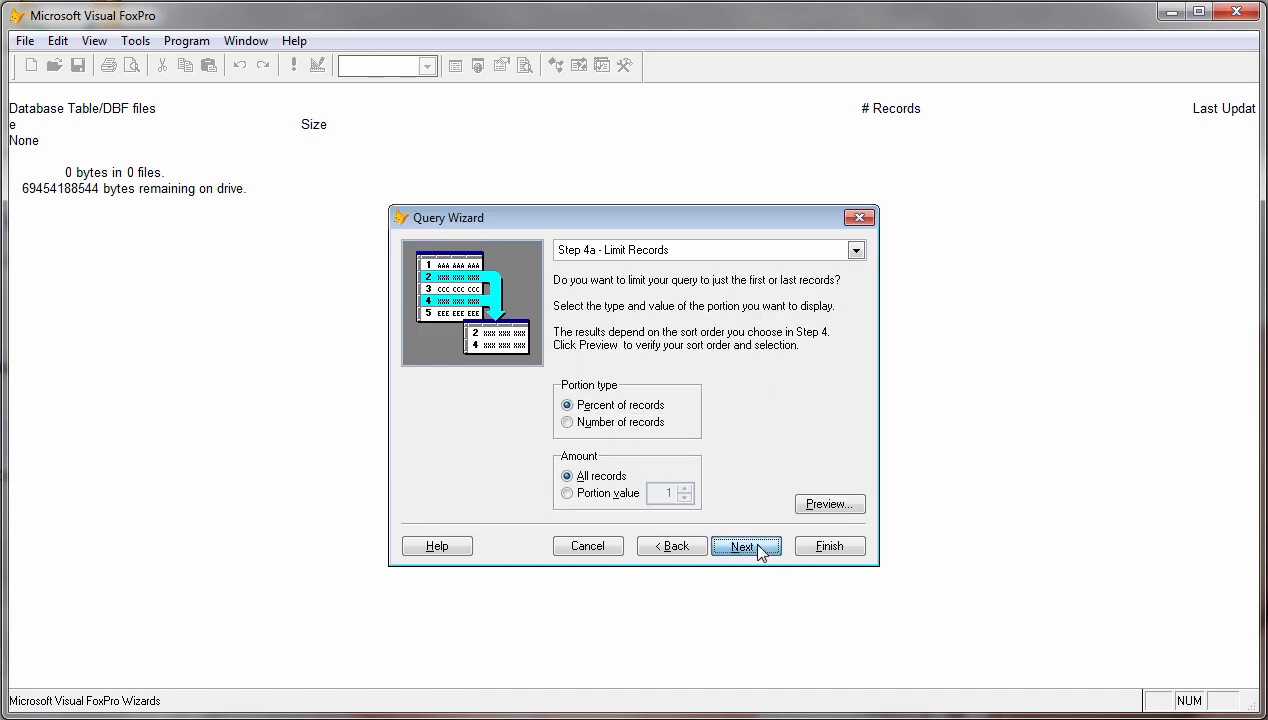
Step: Keep all records in the query, save and run it as suggested, and close the query results
{"action": "left_click", "coordinate": [758, 549]}
{"action": "left_click", "coordinate": [635, 383]}
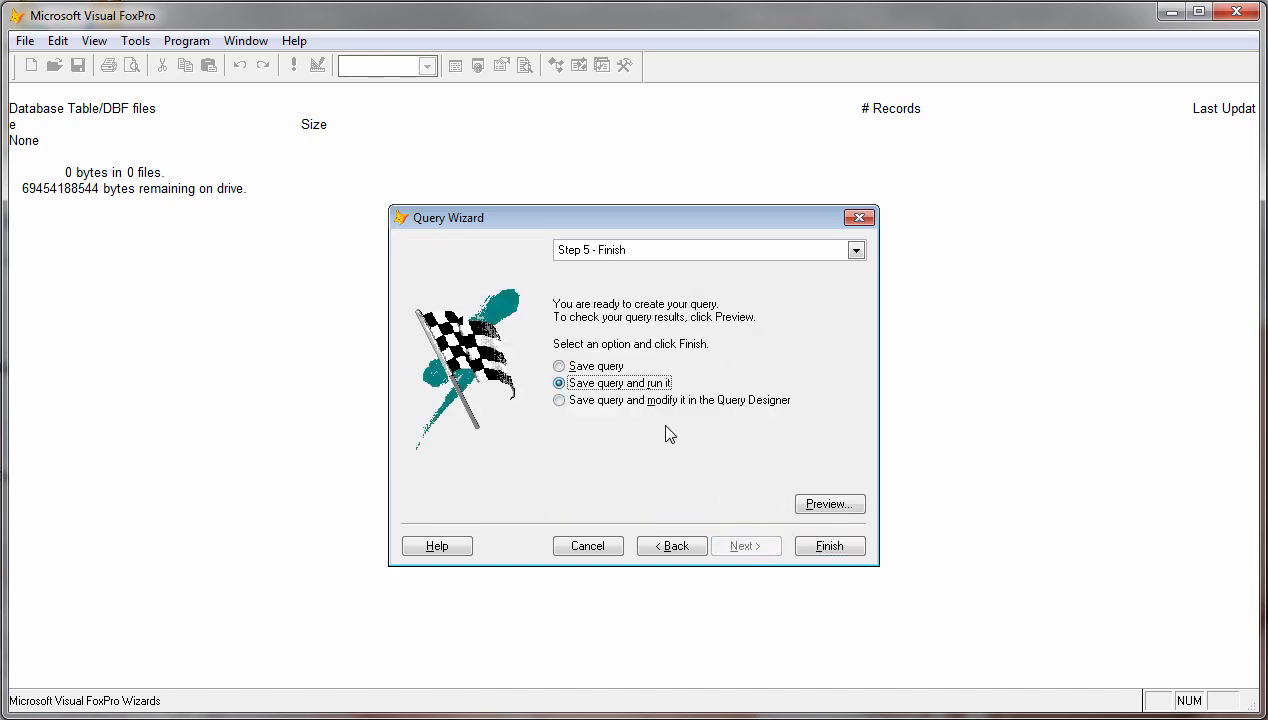
{"action": "left_click", "coordinate": [822, 548]}
{"action": "left_click", "coordinate": [846, 496]}
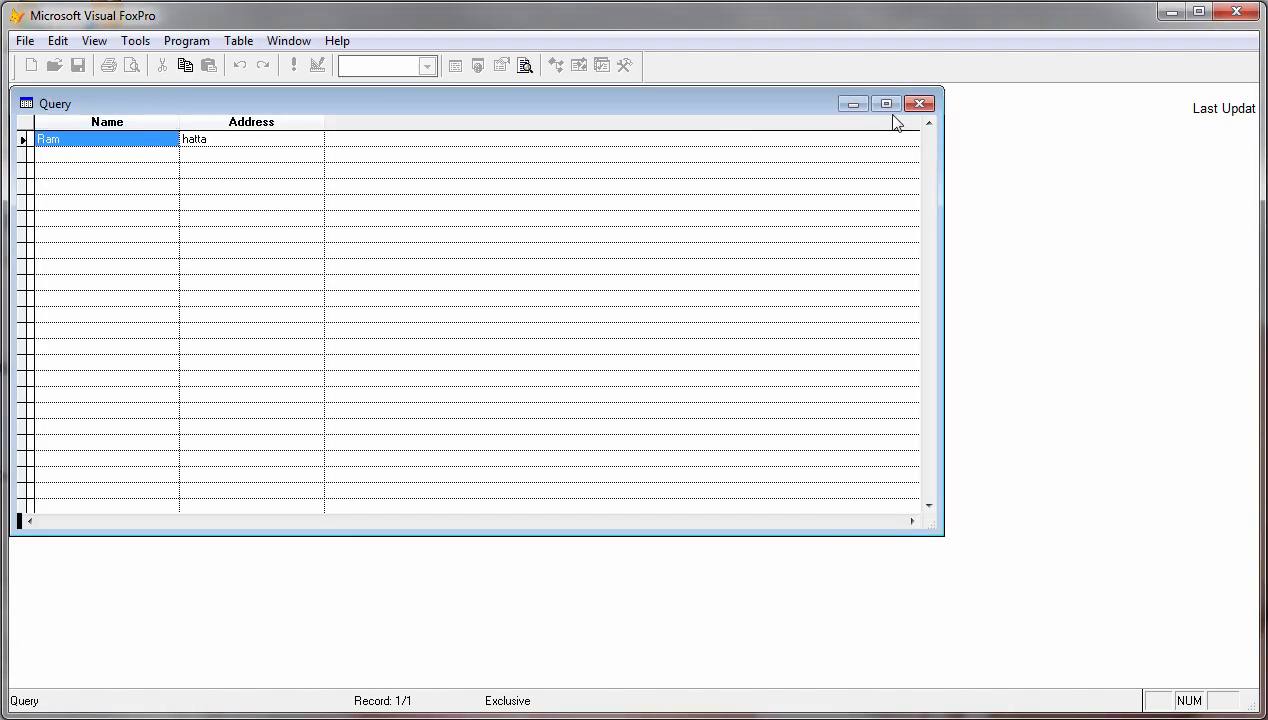
{"action": "left_click", "coordinate": [920, 104]}
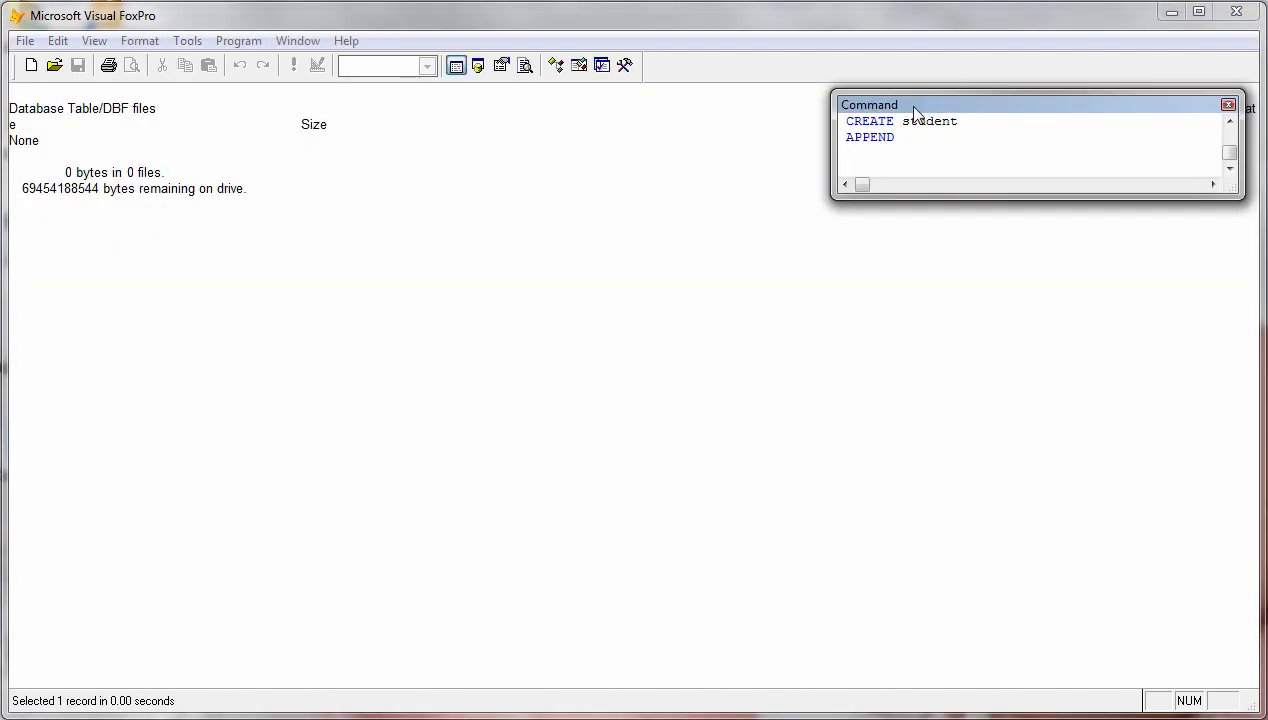
Step: Start the Table Wizard to build a new table from sample tables
{"action": "left_click", "coordinate": [188, 41]}
{"action": "mouse_move", "coordinate": [264, 70]}
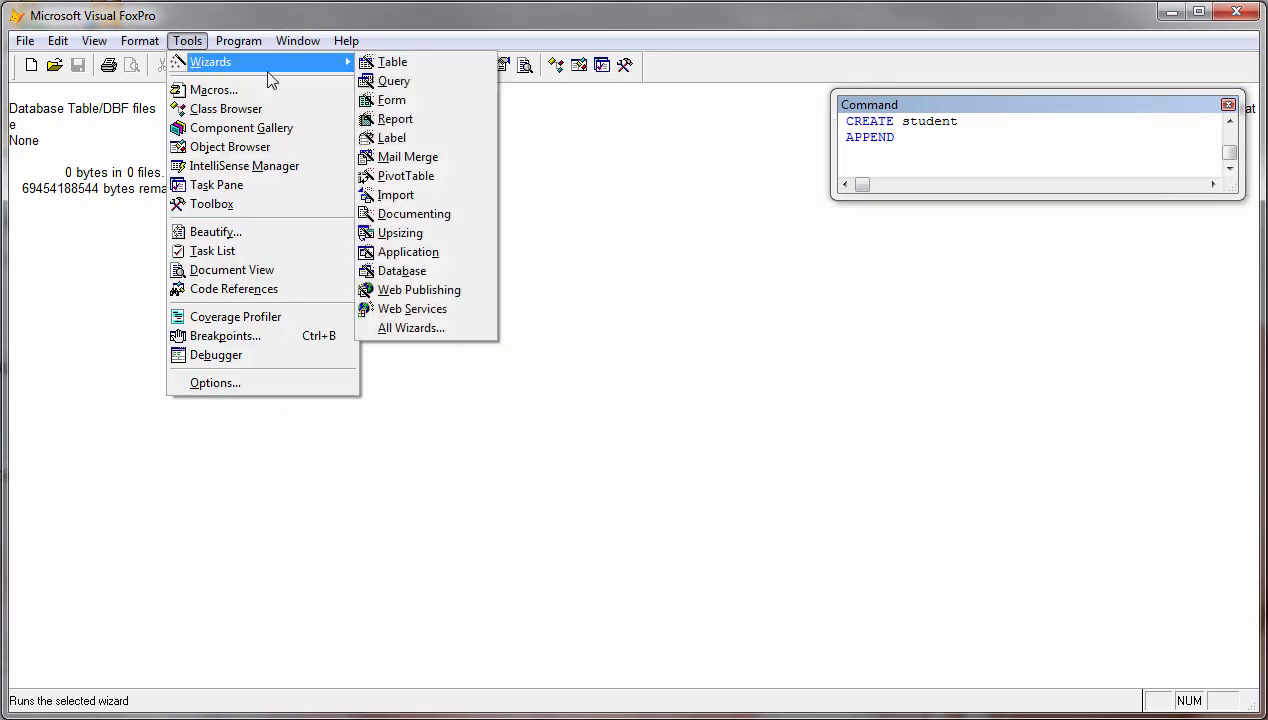
{"action": "left_click", "coordinate": [425, 69]}
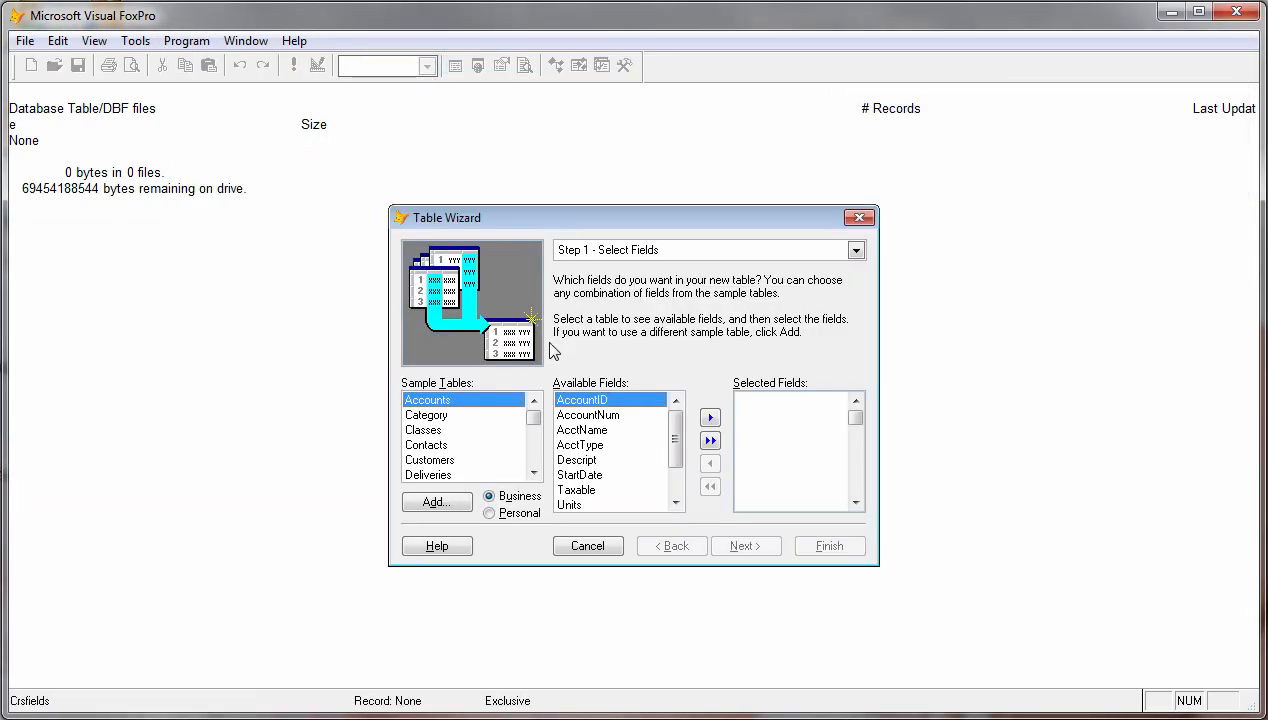
Step: Examine the available fields of the Classes, Contacts, Customers, Expenses and Fixed Assets sample tables
{"action": "left_click", "coordinate": [464, 430]}
{"action": "left_click", "coordinate": [468, 445]}
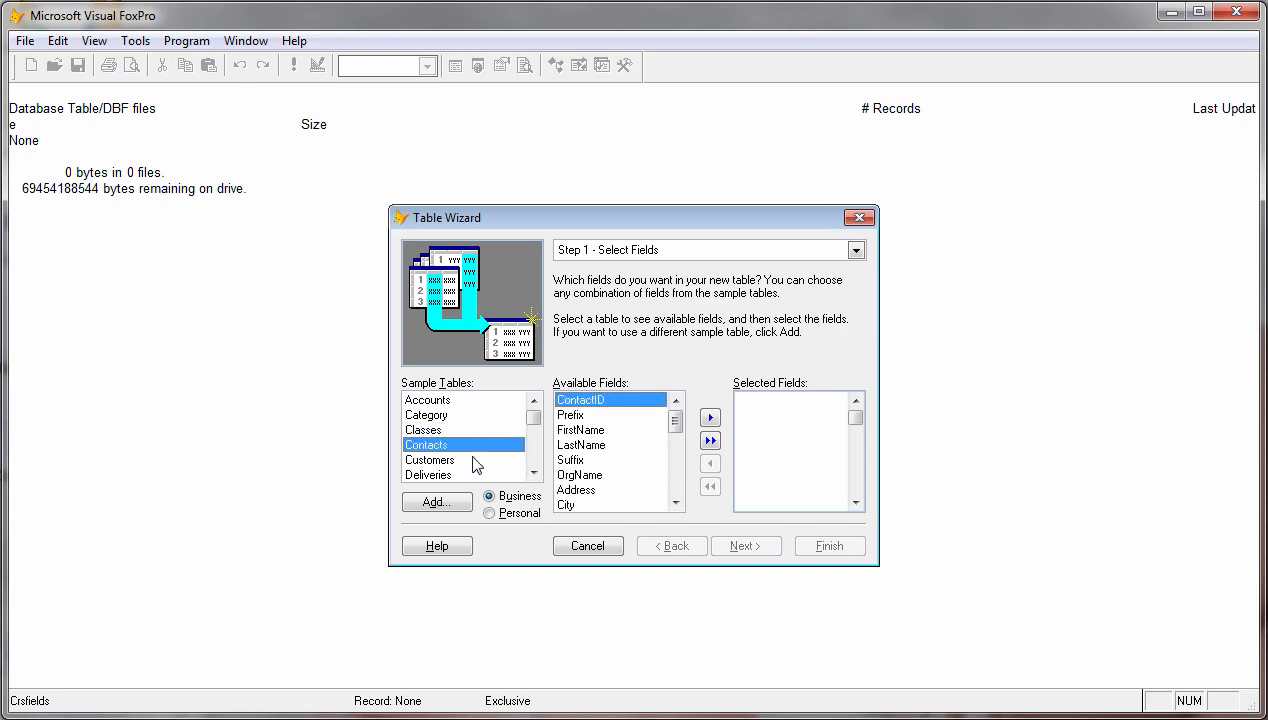
{"action": "left_click", "coordinate": [472, 460]}
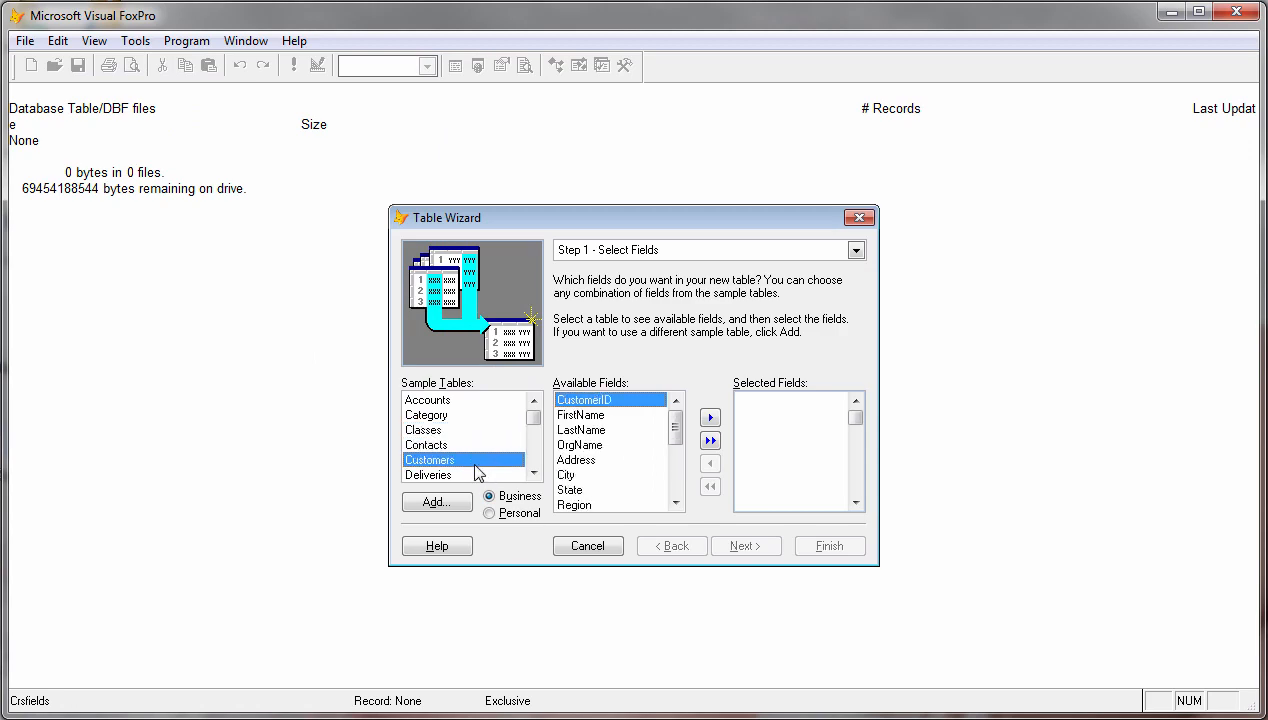
{"action": "left_click", "coordinate": [535, 473]}
{"action": "left_click", "coordinate": [535, 473]}
{"action": "left_click", "coordinate": [535, 473]}
{"action": "left_click", "coordinate": [535, 473]}
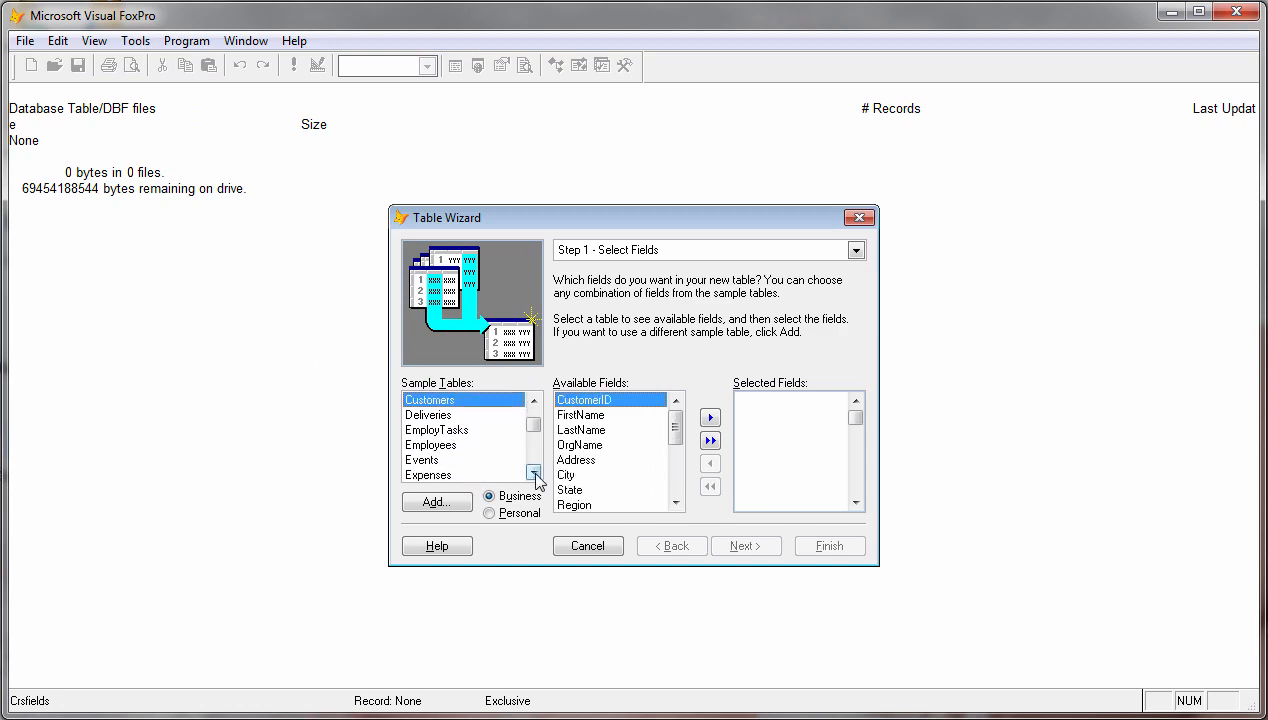
{"action": "left_click", "coordinate": [535, 473]}
{"action": "left_click", "coordinate": [535, 473]}
{"action": "left_click", "coordinate": [535, 473]}
{"action": "left_click", "coordinate": [445, 430]}
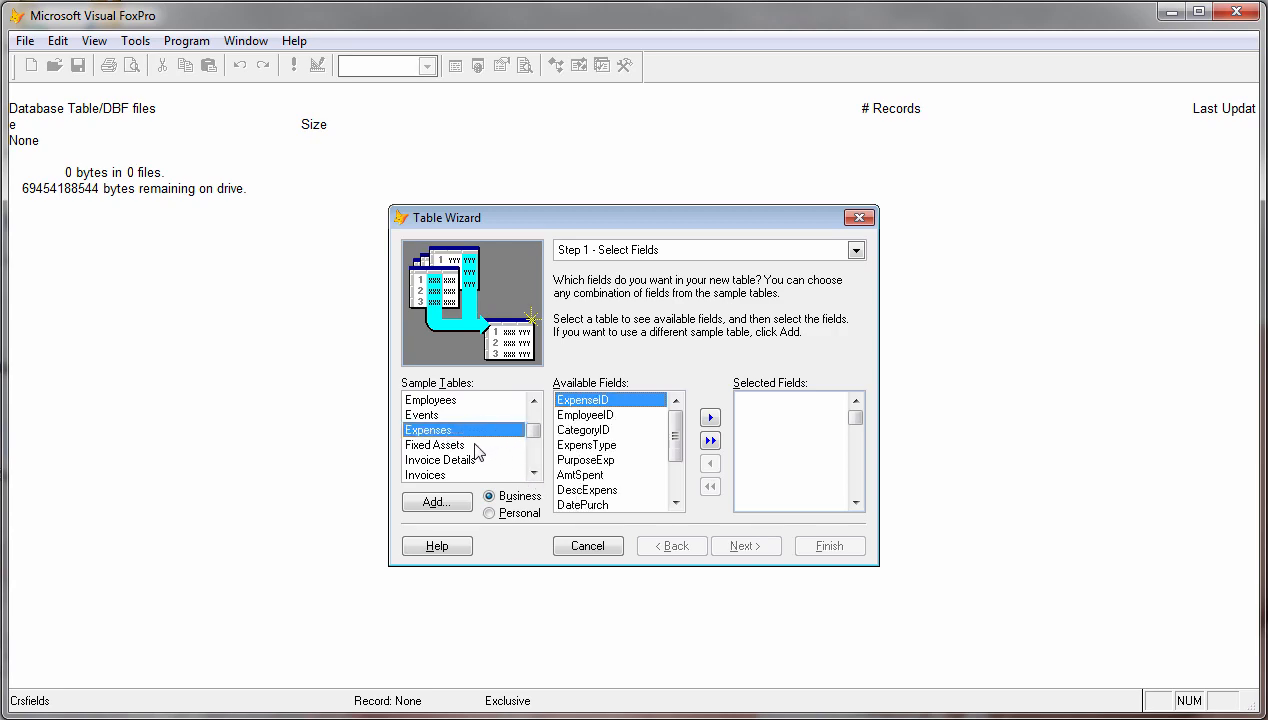
{"action": "left_click", "coordinate": [472, 446]}
Step: Examine the available fields of the Orders, Projects, Products and Service sample tables
{"action": "left_click", "coordinate": [535, 473]}
{"action": "left_click", "coordinate": [535, 473]}
{"action": "left_click", "coordinate": [535, 473]}
{"action": "left_click", "coordinate": [535, 473]}
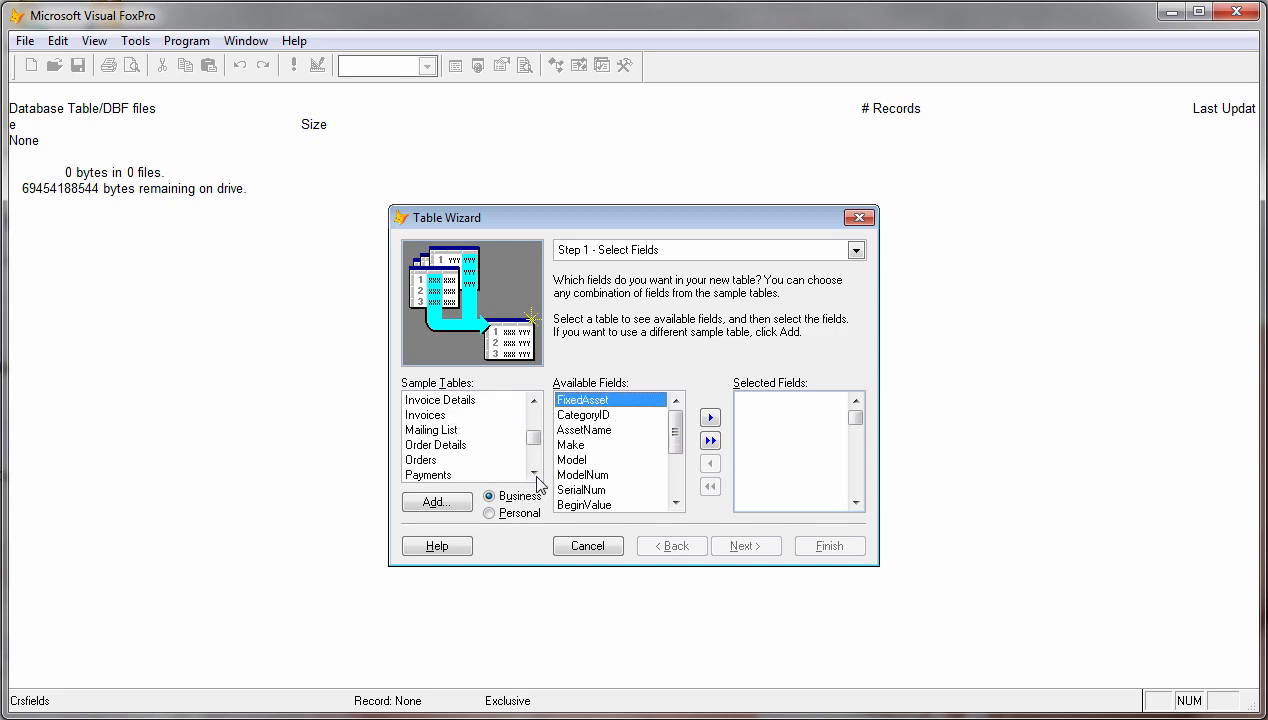
{"action": "left_click", "coordinate": [535, 473]}
{"action": "left_click", "coordinate": [445, 445]}
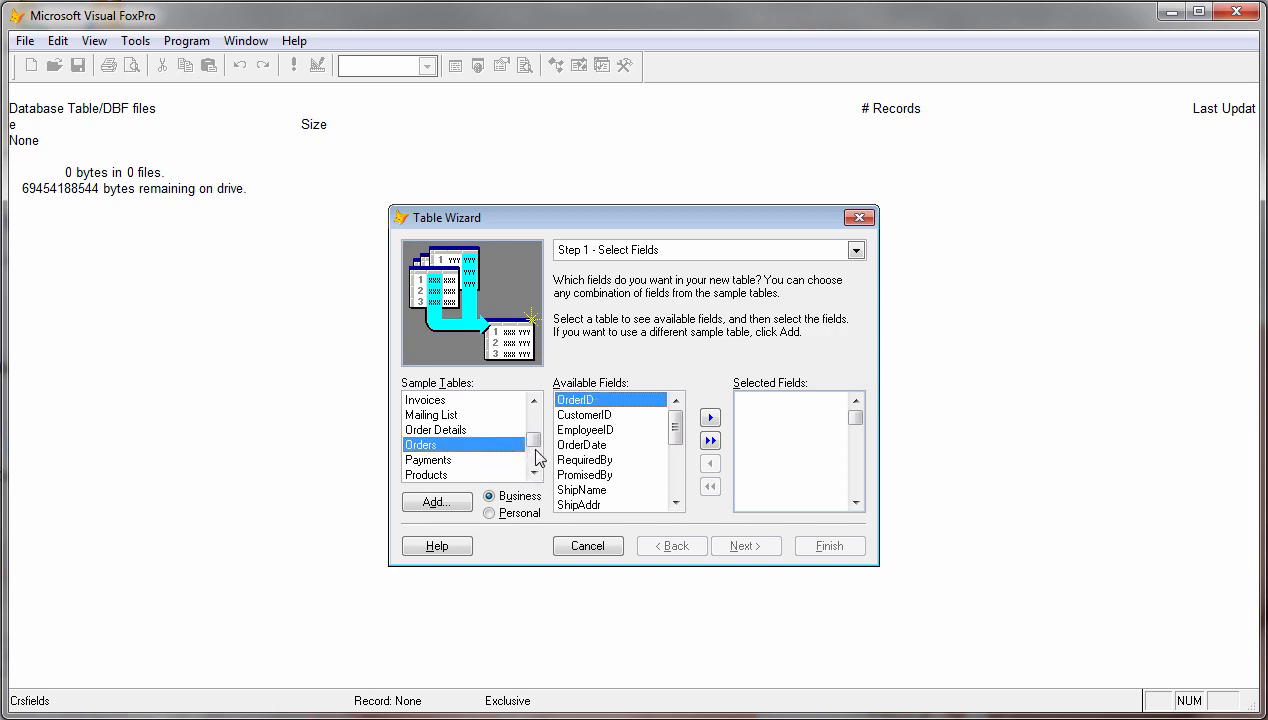
{"action": "left_click", "coordinate": [535, 474]}
{"action": "left_click", "coordinate": [535, 474]}
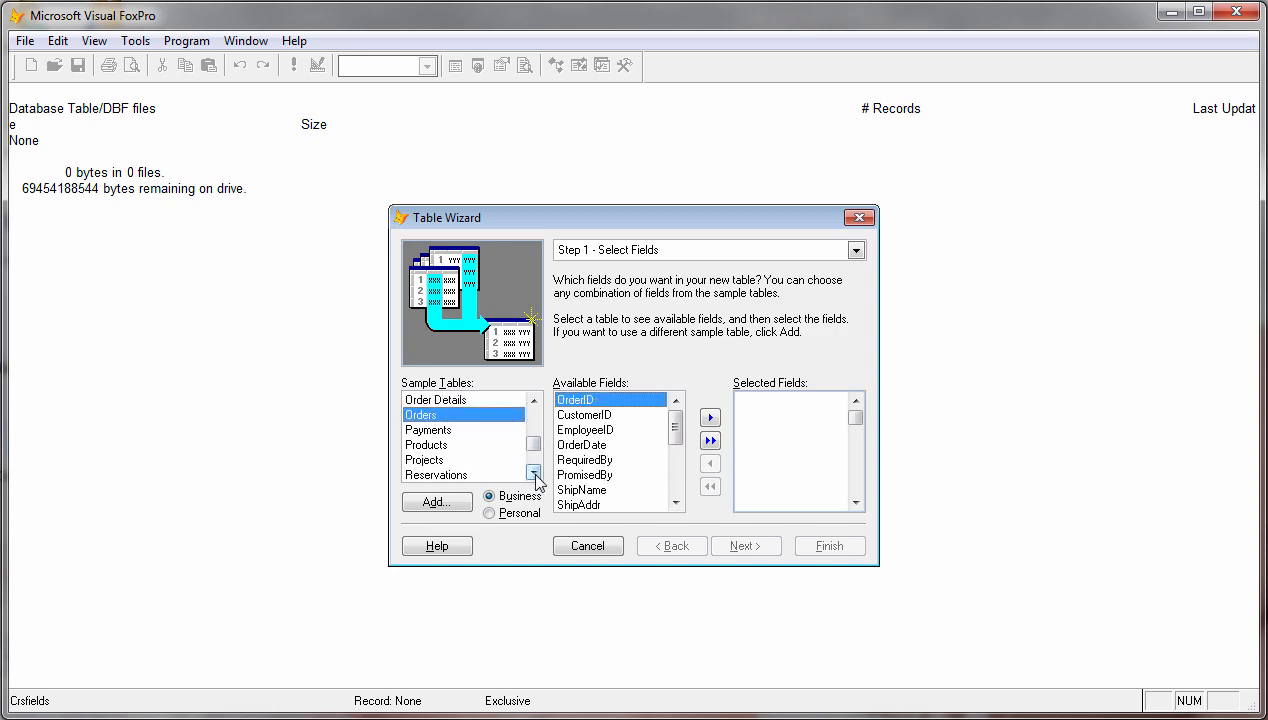
{"action": "left_click", "coordinate": [535, 474]}
{"action": "left_click", "coordinate": [535, 474]}
{"action": "left_click", "coordinate": [535, 474]}
{"action": "left_click", "coordinate": [535, 474]}
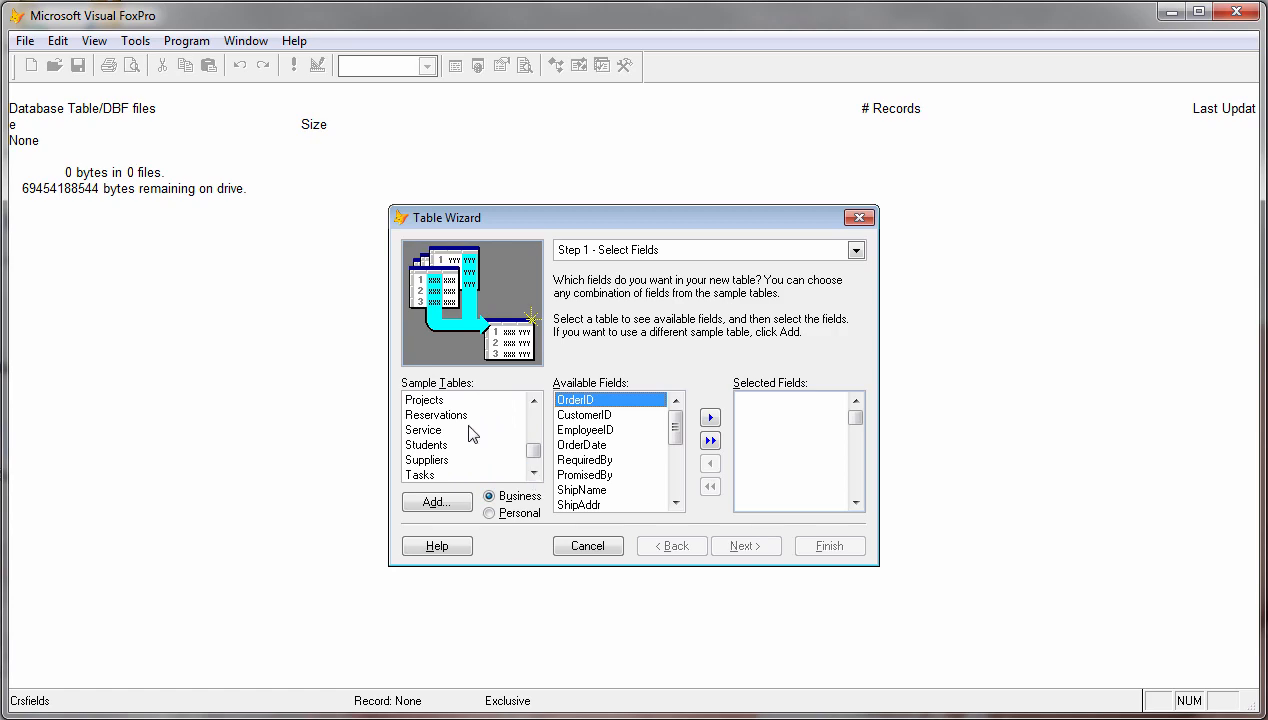
{"action": "left_click", "coordinate": [449, 402]}
{"action": "left_click", "coordinate": [533, 400]}
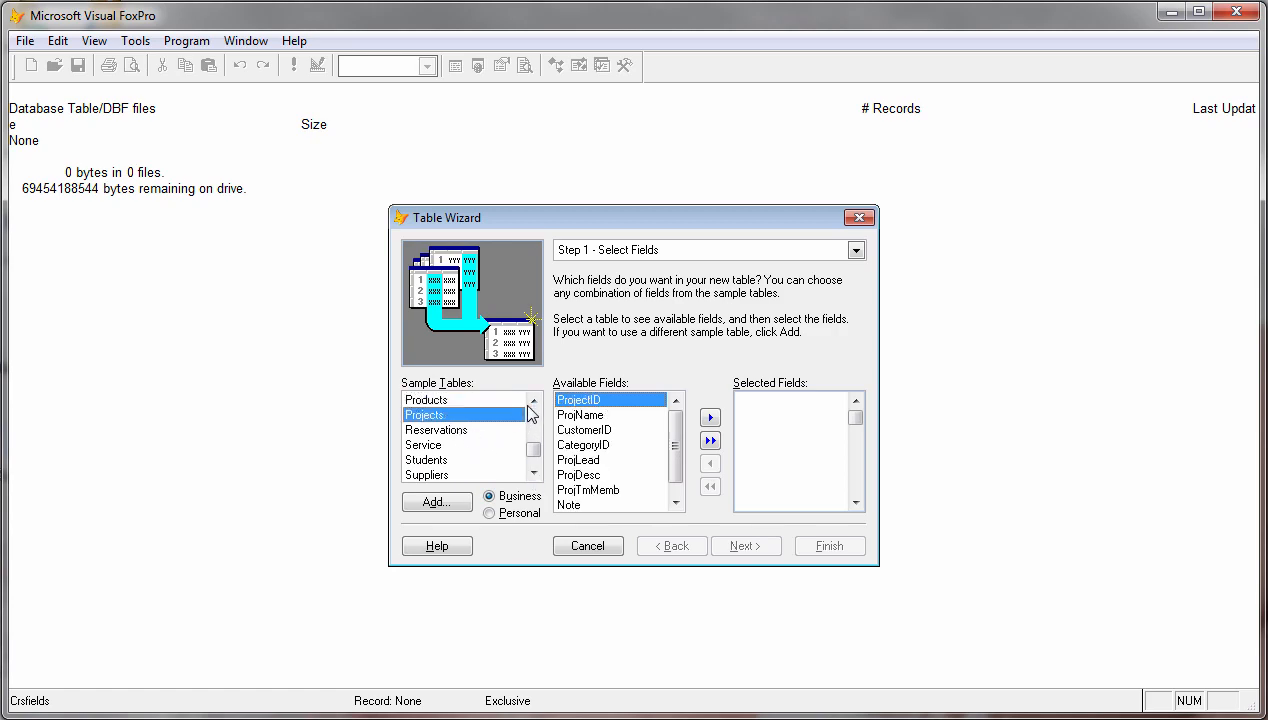
{"action": "left_click", "coordinate": [474, 399]}
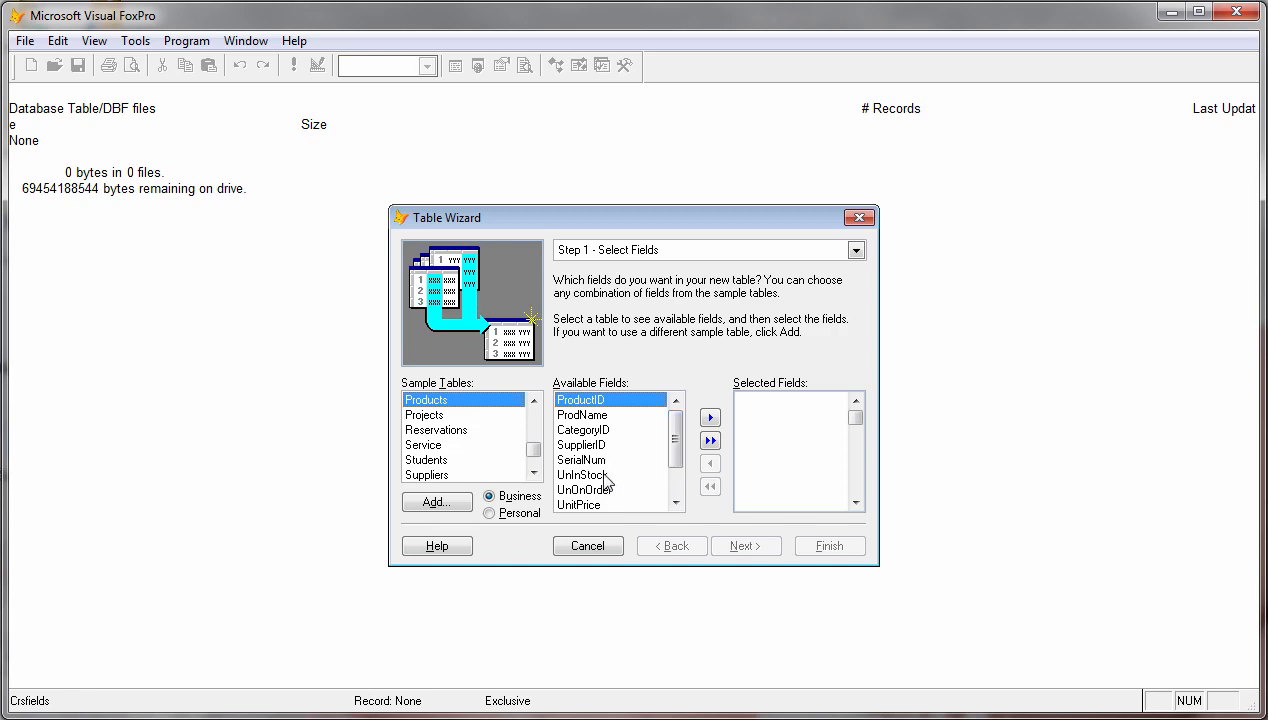
{"action": "left_click", "coordinate": [455, 445]}
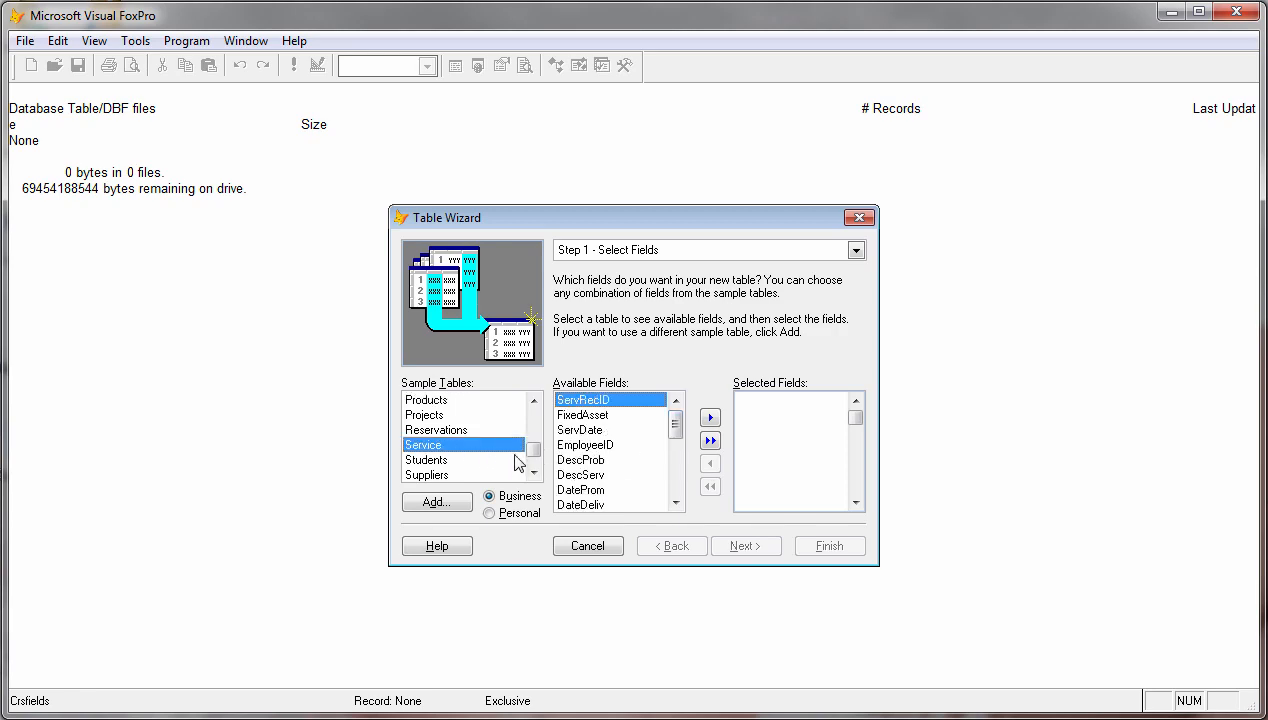
Step: Include the FirstName, MidName, LastName and Address fields of the Students sample table in the new table
{"action": "left_click", "coordinate": [472, 460]}
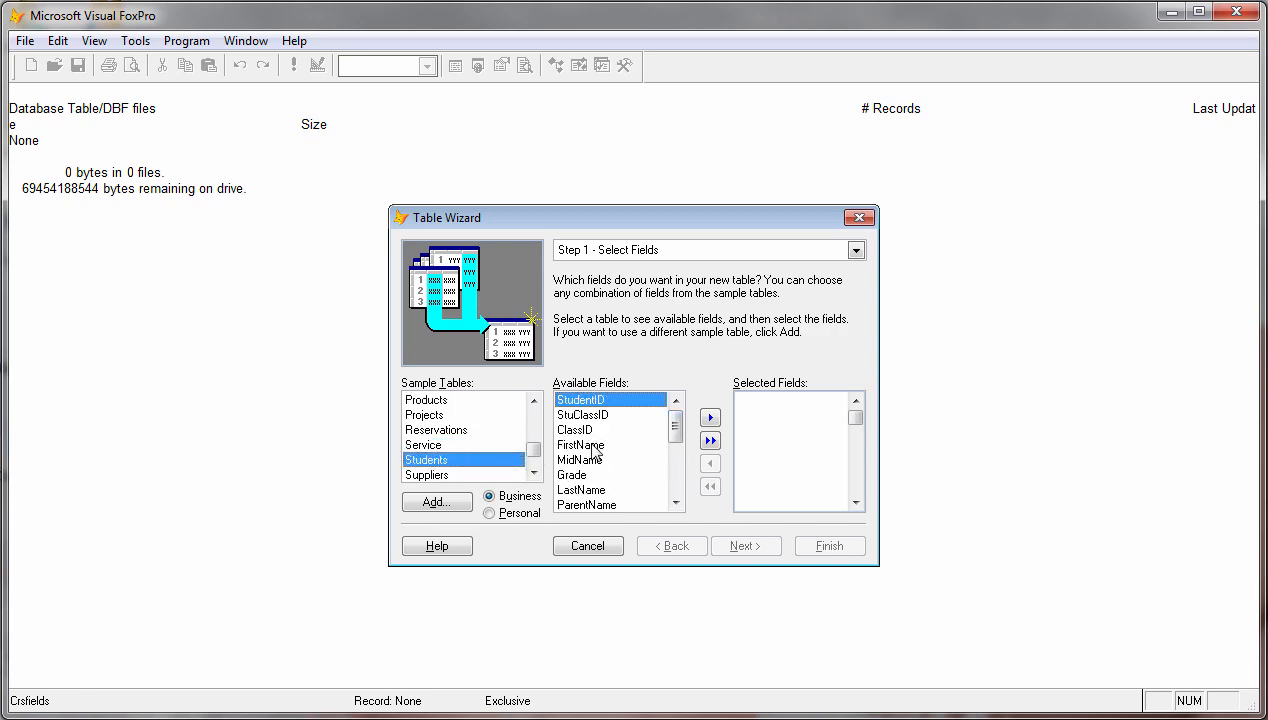
{"action": "left_click", "coordinate": [592, 445]}
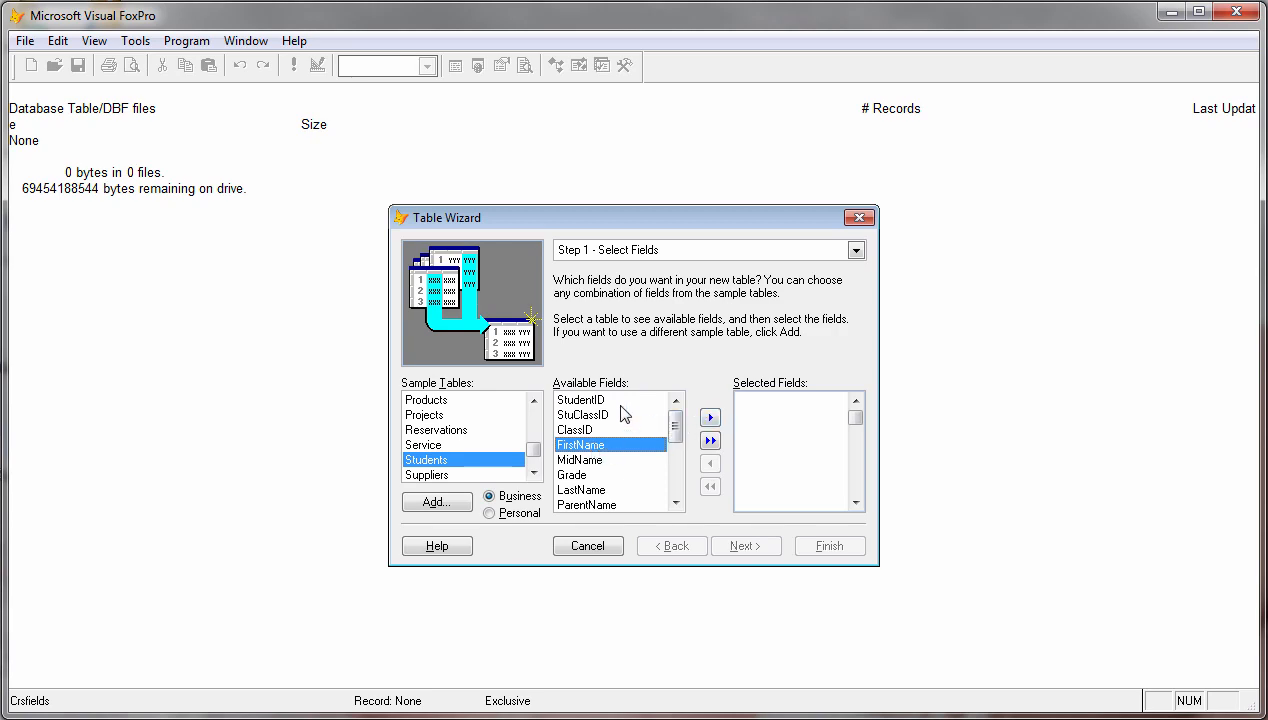
{"action": "left_click", "coordinate": [709, 417]}
{"action": "left_click", "coordinate": [709, 417]}
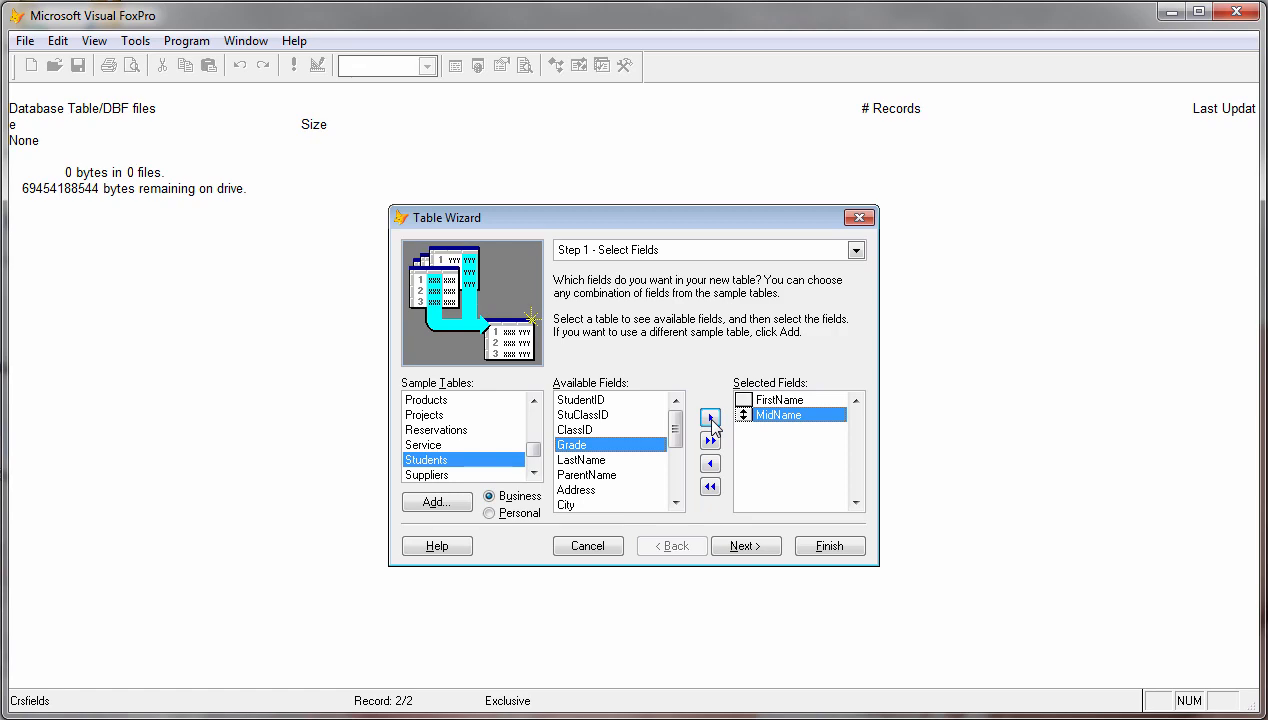
{"action": "left_click", "coordinate": [606, 460]}
{"action": "left_click", "coordinate": [709, 418]}
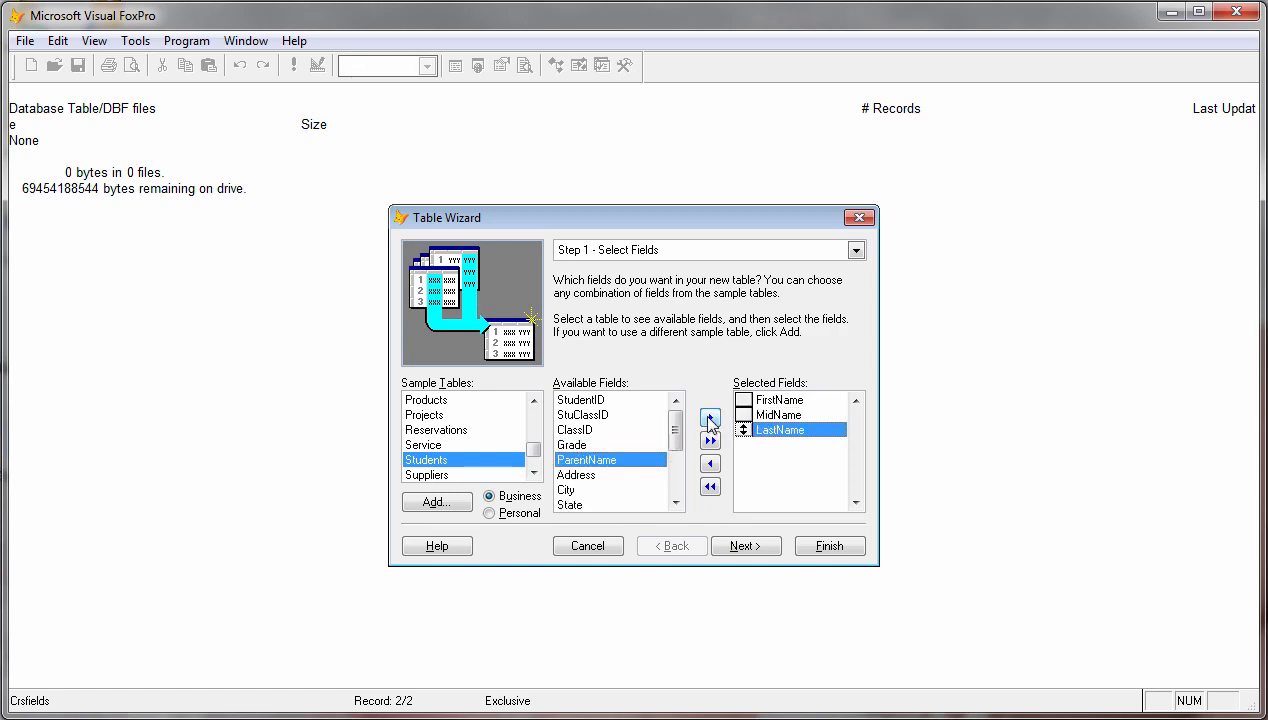
{"action": "left_click", "coordinate": [585, 475]}
{"action": "left_click", "coordinate": [709, 418]}
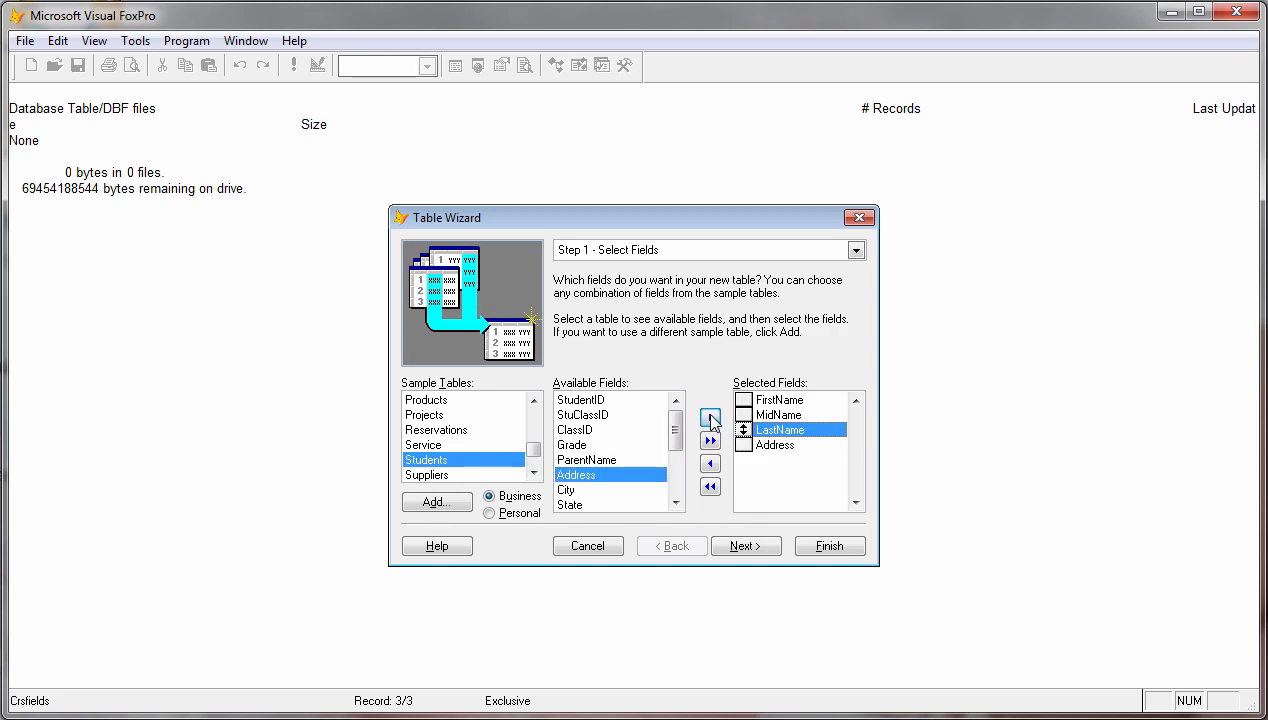
Step: Create the table as a stand-alone free table, keep the default field settings, and index it on FirstName
{"action": "left_click", "coordinate": [760, 549]}
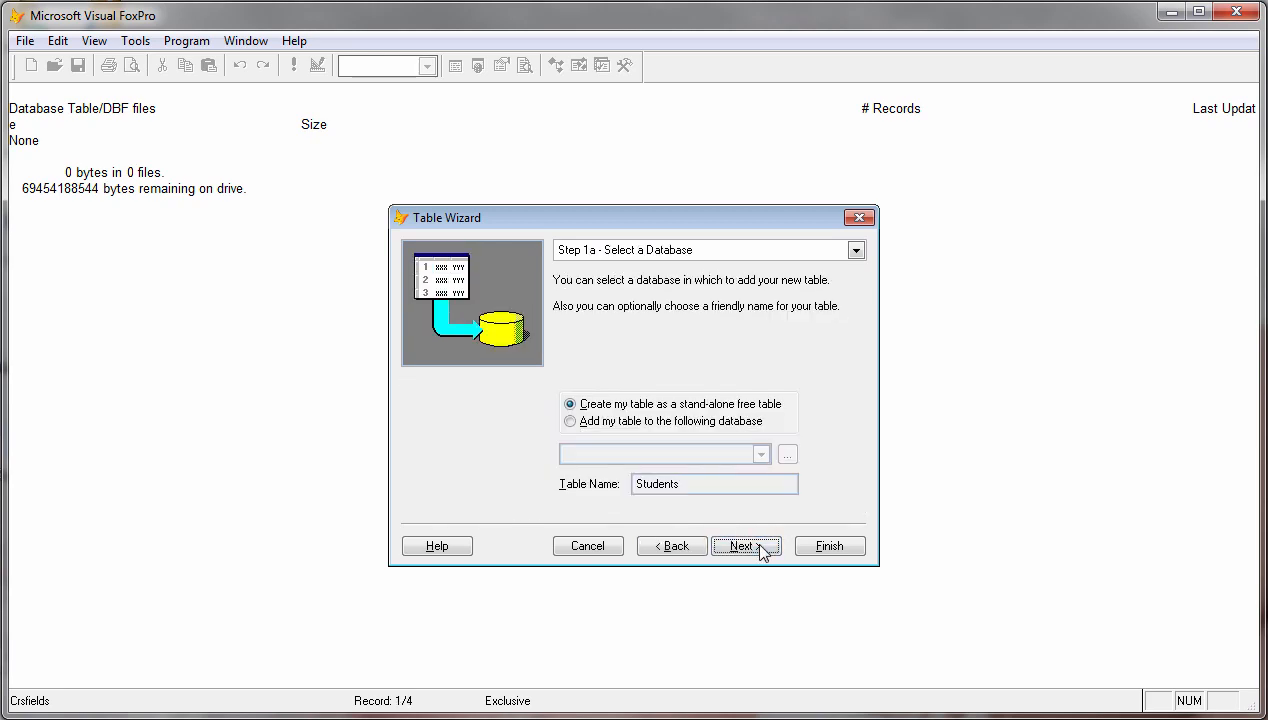
{"action": "left_click", "coordinate": [746, 546]}
{"action": "left_click", "coordinate": [746, 546]}
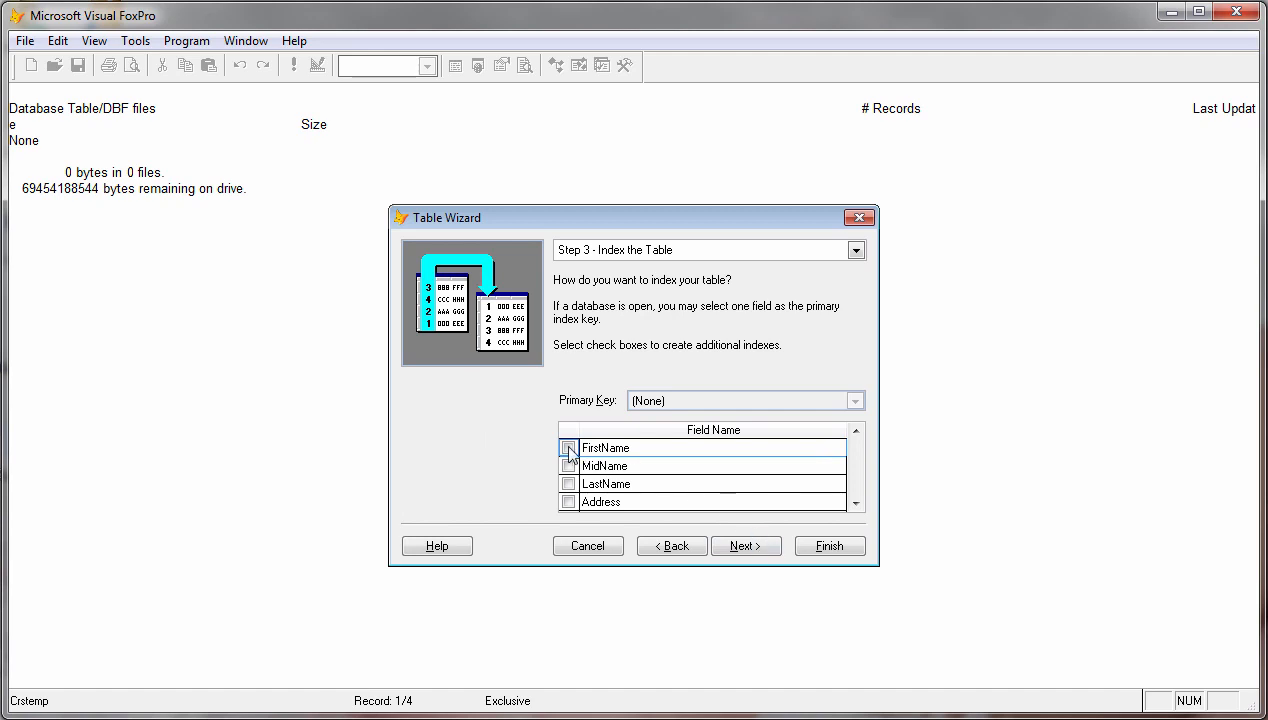
{"action": "left_click", "coordinate": [568, 450]}
{"action": "left_click", "coordinate": [748, 546]}
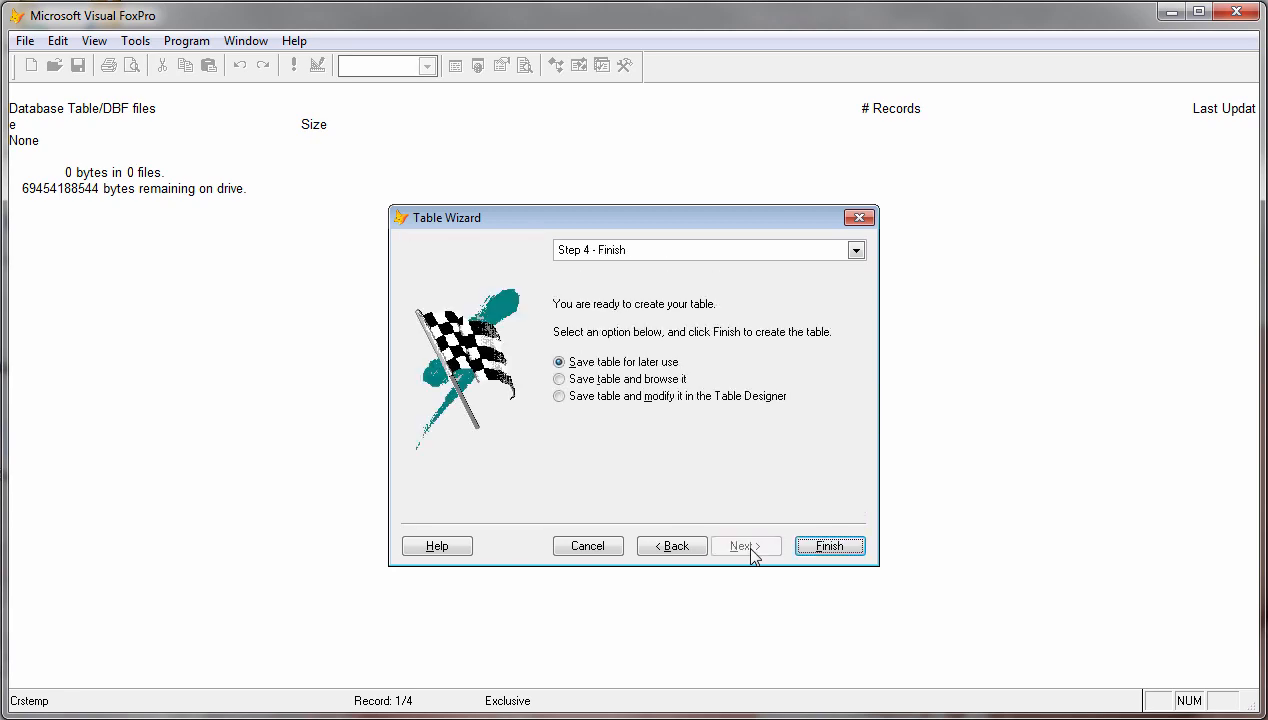
Step: Save the table as students in the Visual FoxPro Projects folder, browse it, and close the browse window
{"action": "left_click", "coordinate": [614, 380]}
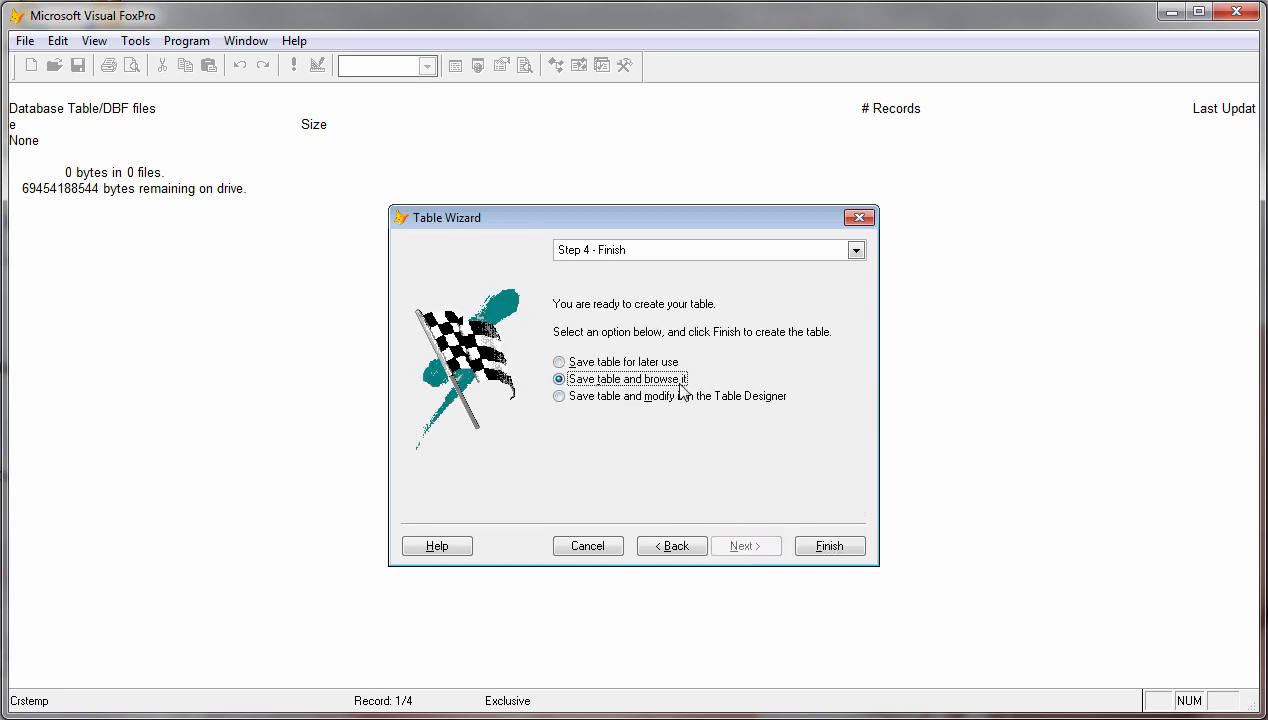
{"action": "left_click", "coordinate": [805, 548]}
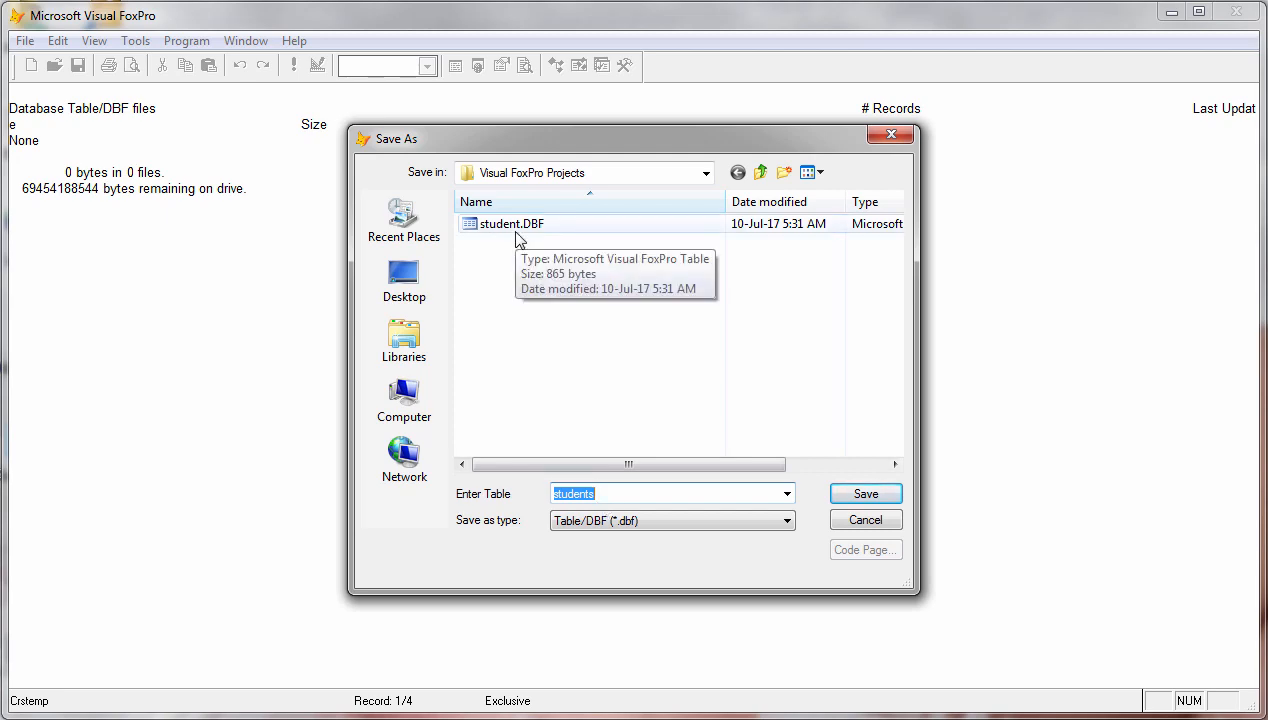
{"action": "left_click", "coordinate": [866, 496]}
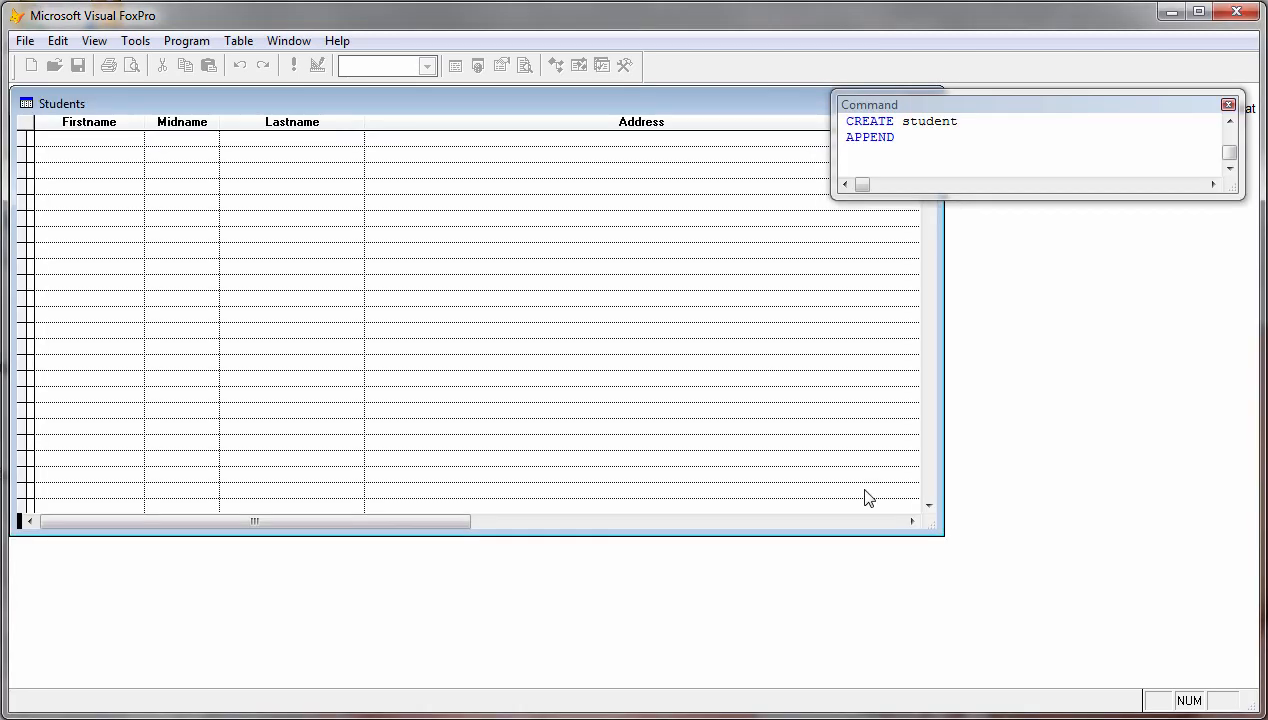
{"action": "left_click_drag", "start_coordinate": [380, 104], "coordinate": [450, 246]}
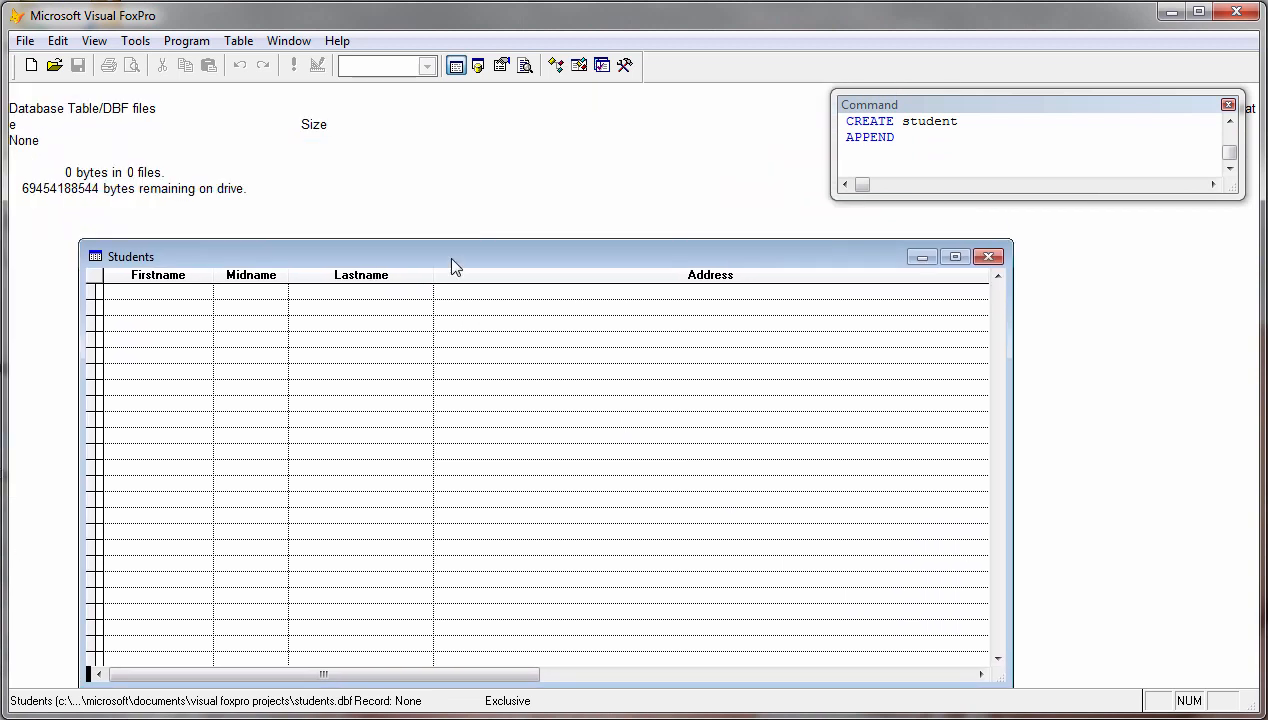
{"action": "left_click", "coordinate": [989, 244]}
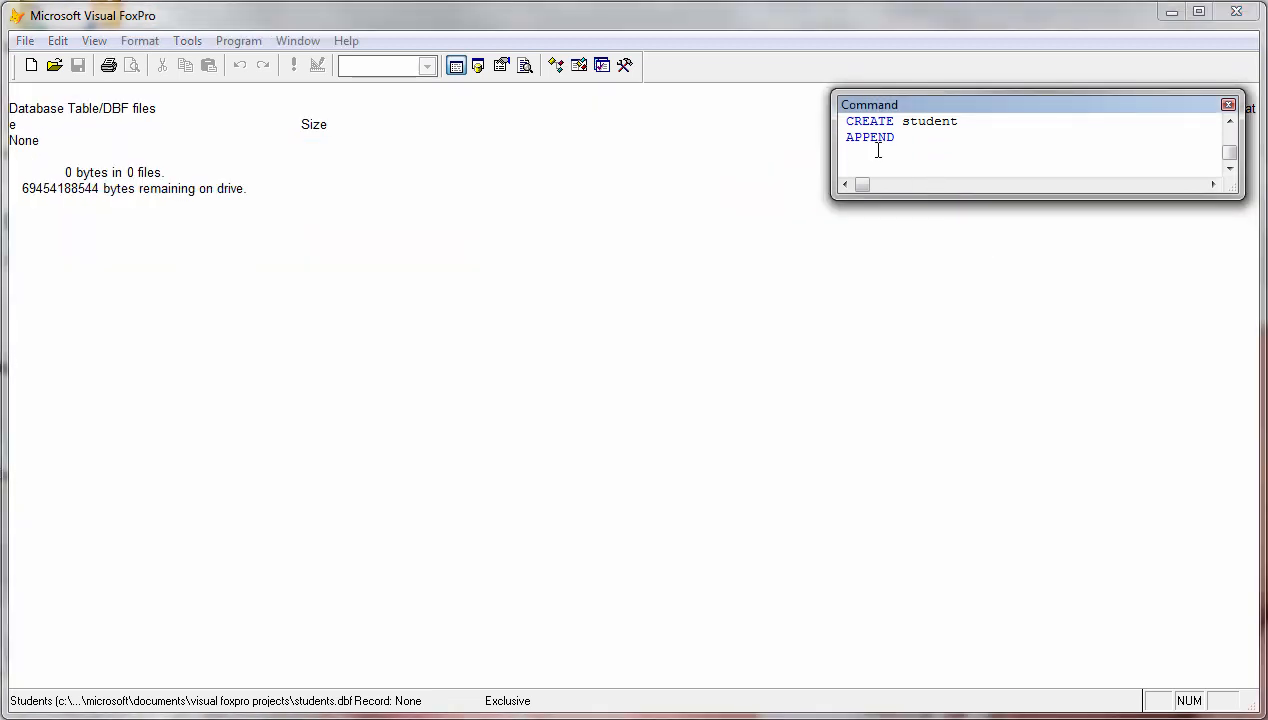
Step: Run the APPEND command on the Students table and enter the student's first and middle names
{"action": "key", "text": "Return"}
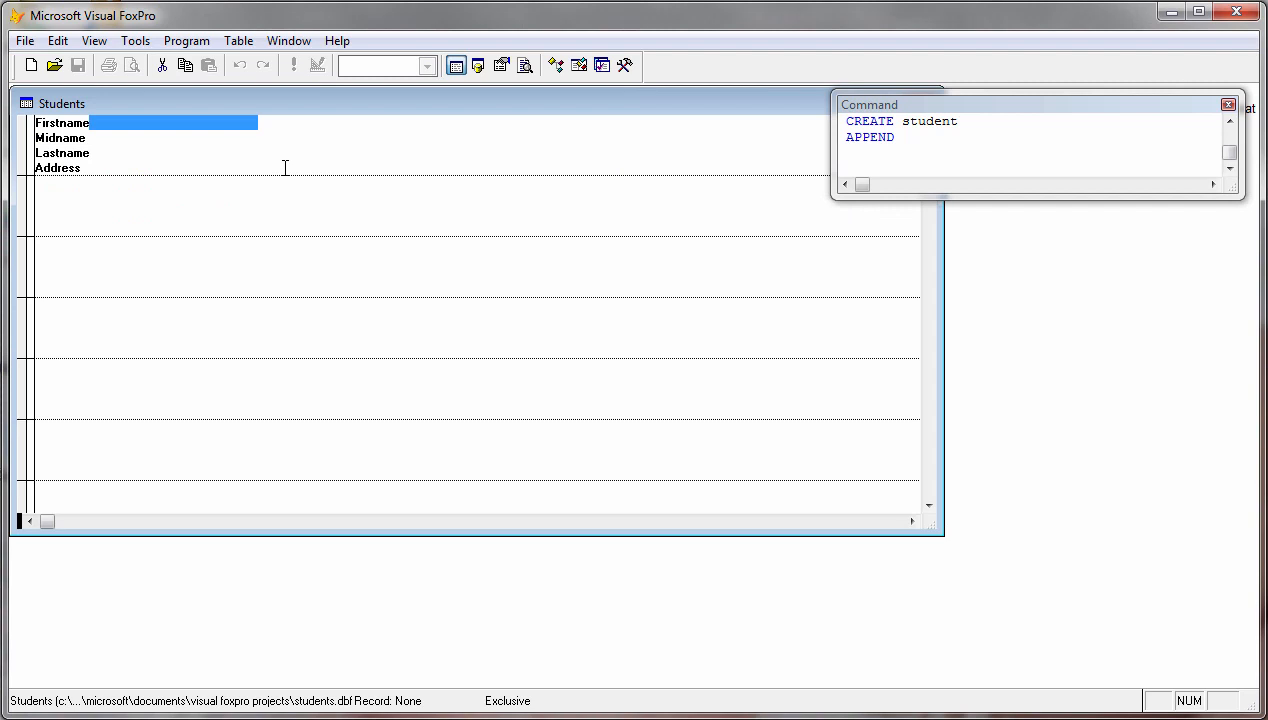
{"action": "type", "text": "Raju"}
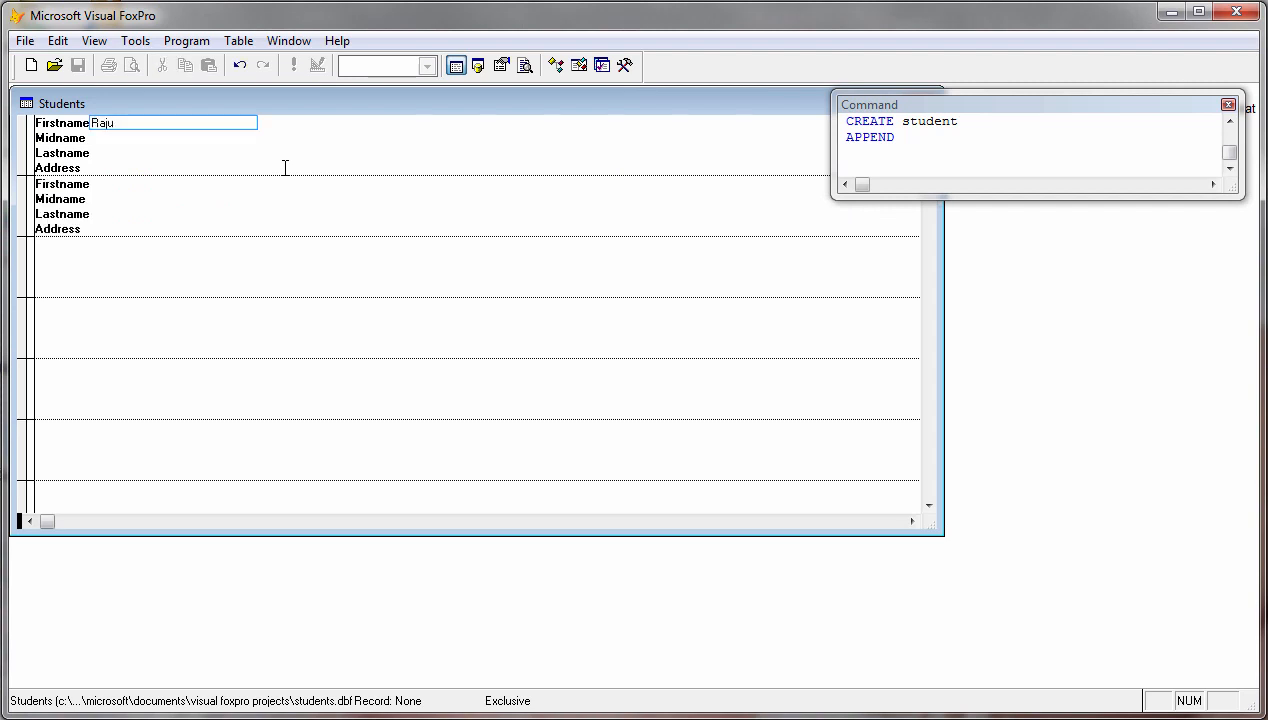
{"action": "key", "text": "Tab"}
{"action": "type", "text": "K"}
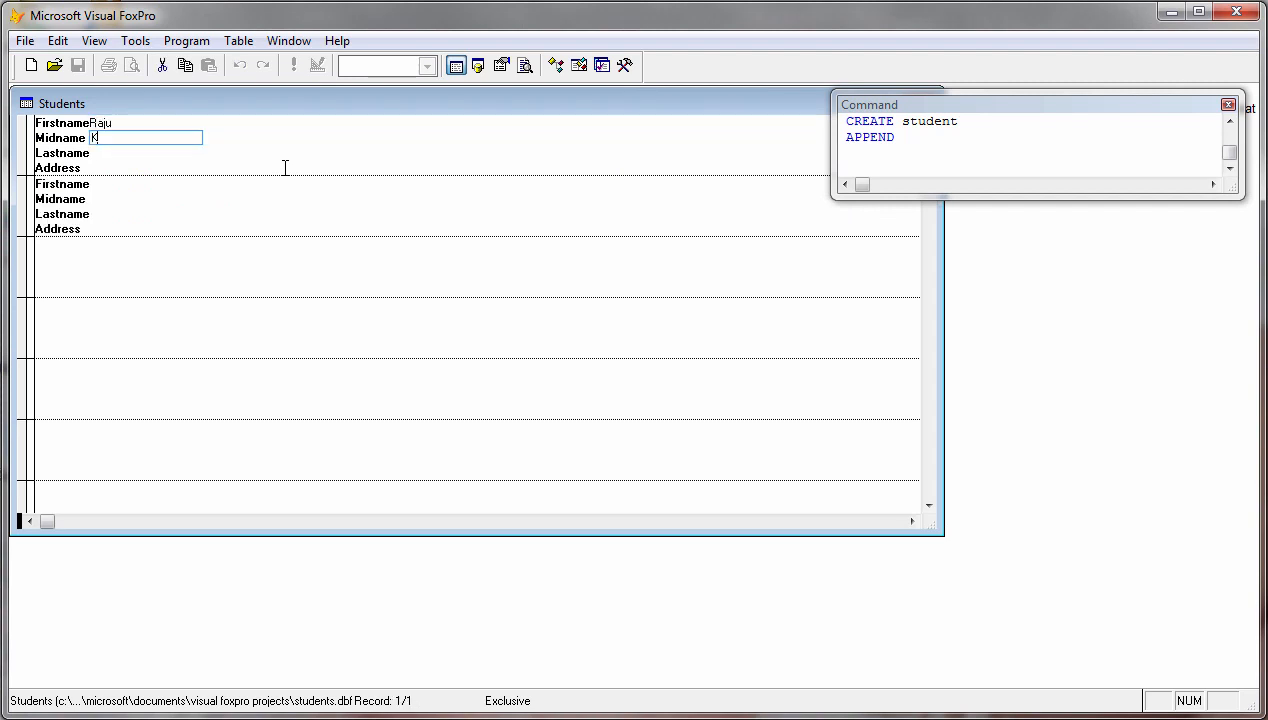
{"action": "type", "text": "umar"}
{"action": "key", "text": "Tab"}
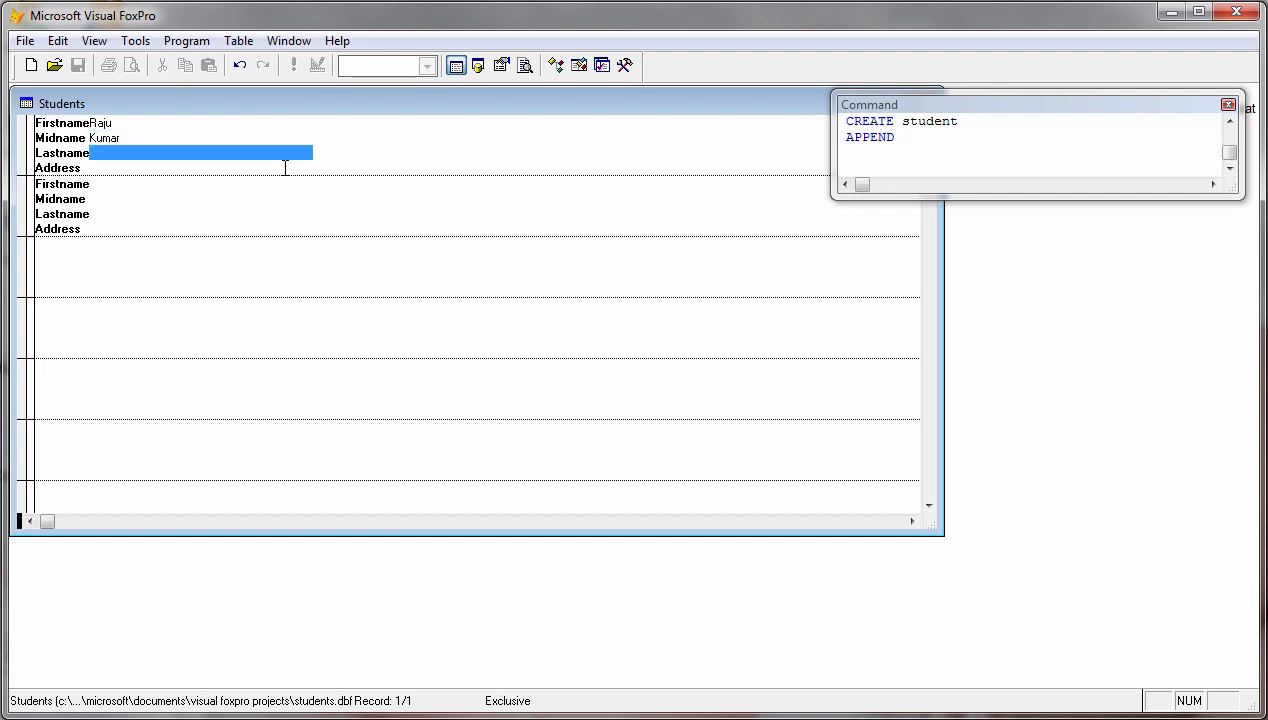
Step: Complete the record with the student's last name and address, and close the Students window
{"action": "type", "text": "V"}
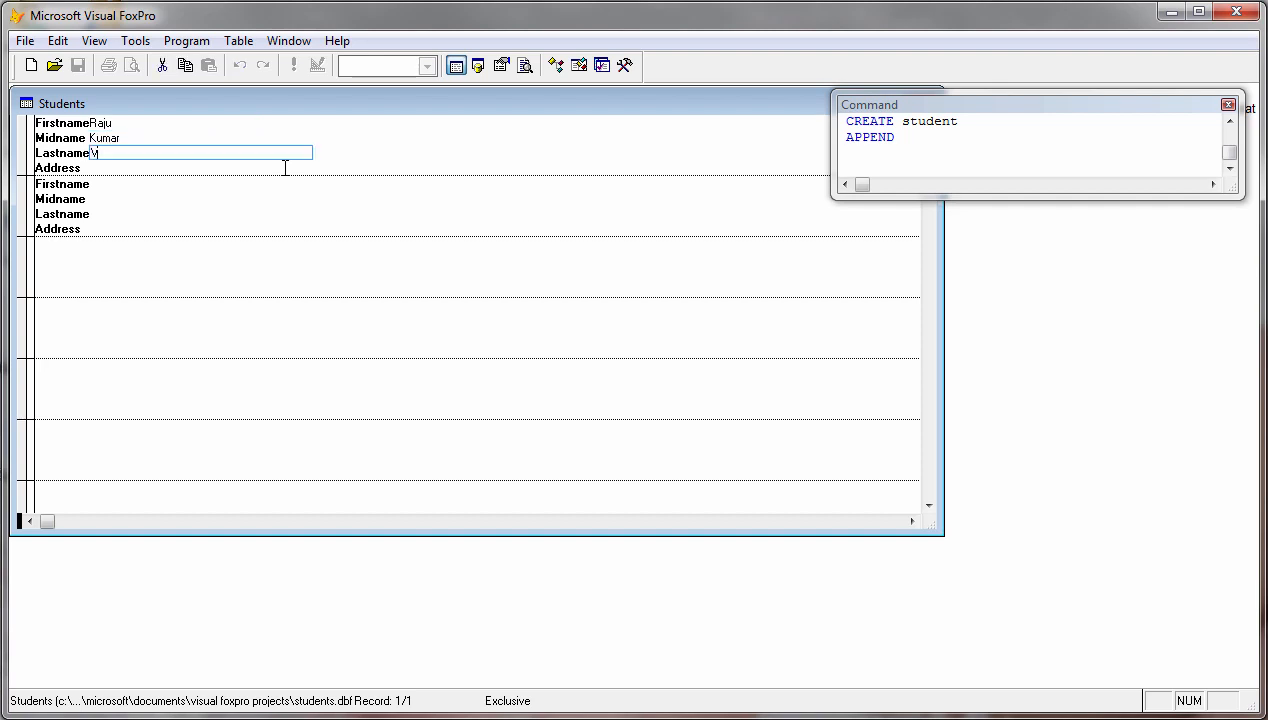
{"action": "type", "text": "erma"}
{"action": "key", "text": "Tab"}
{"action": "type", "text": "Ha"}
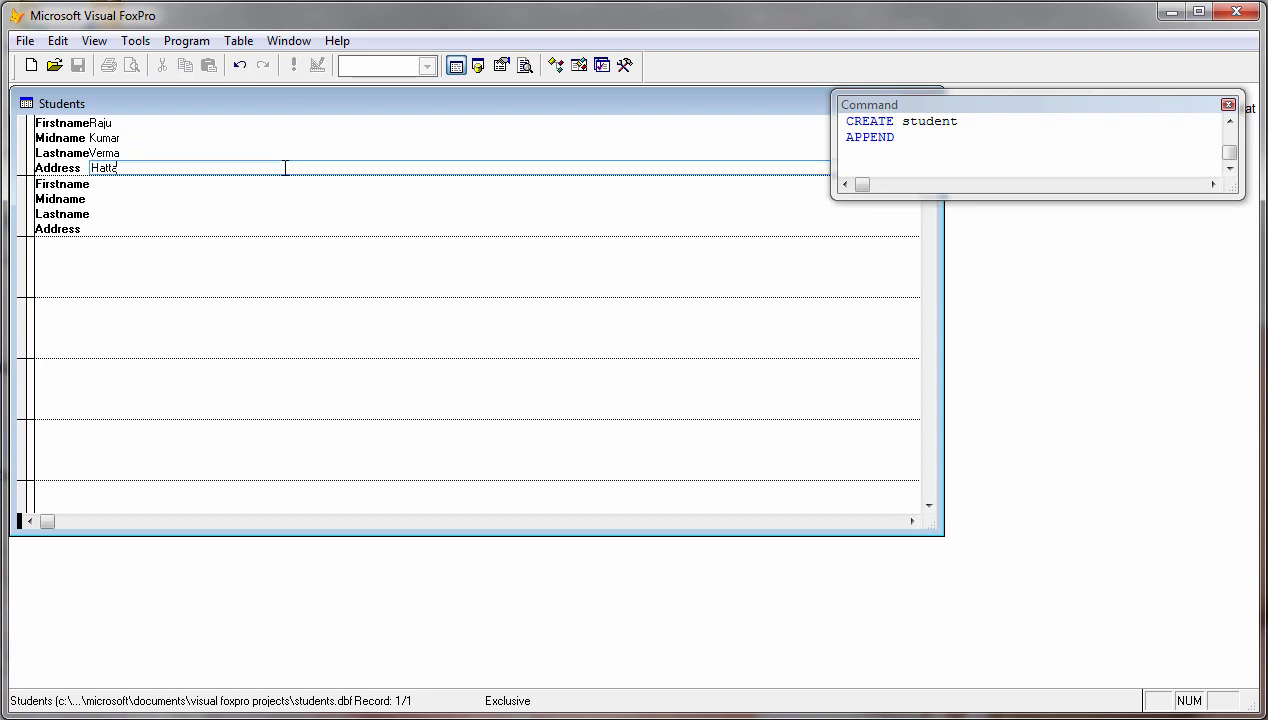
{"action": "type", "text": "tta"}
{"action": "key", "text": "Tab"}
{"action": "left_click_drag", "start_coordinate": [795, 104], "coordinate": [781, 259]}
{"action": "left_click", "coordinate": [906, 259]}
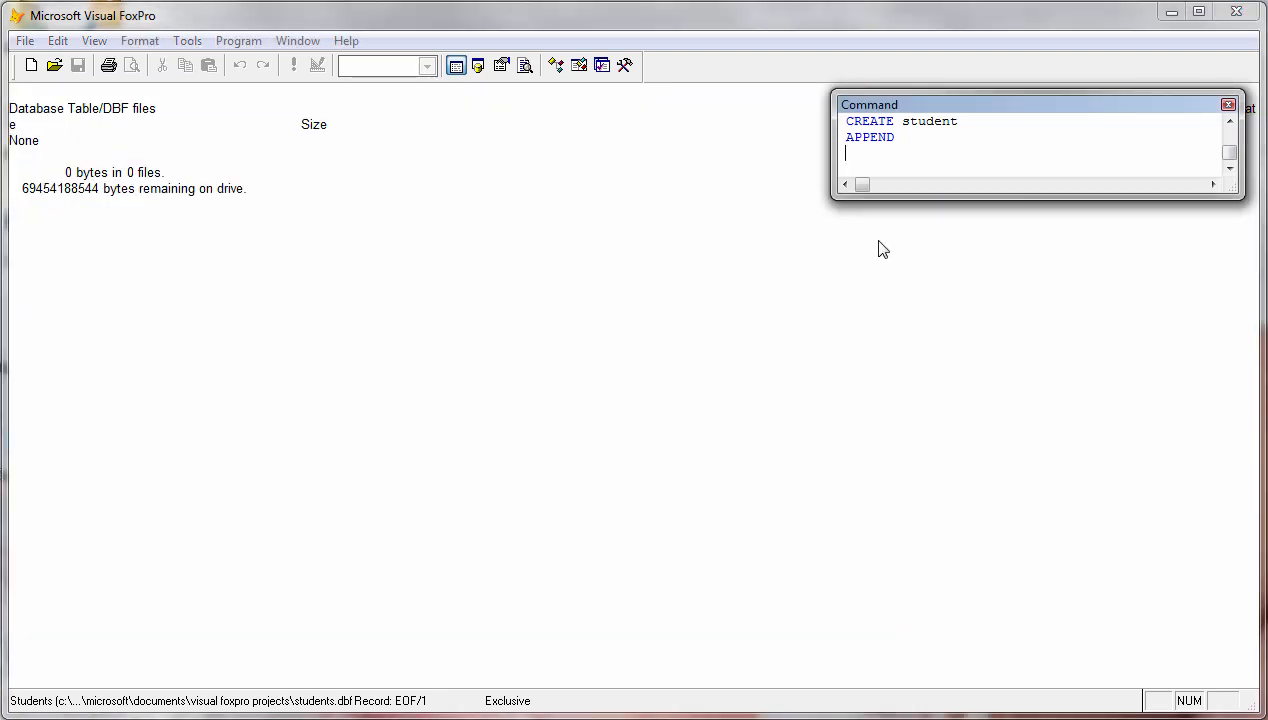